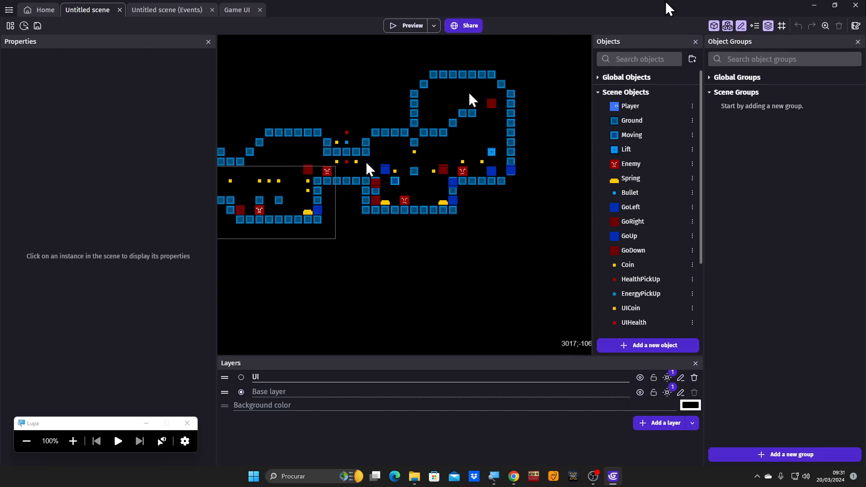
# Step: Add a new Sprite object to the scene
pyautogui.keyDown('ctrl'); pyautogui.scroll(6, 449, 126); pyautogui.keyUp('ctrl')
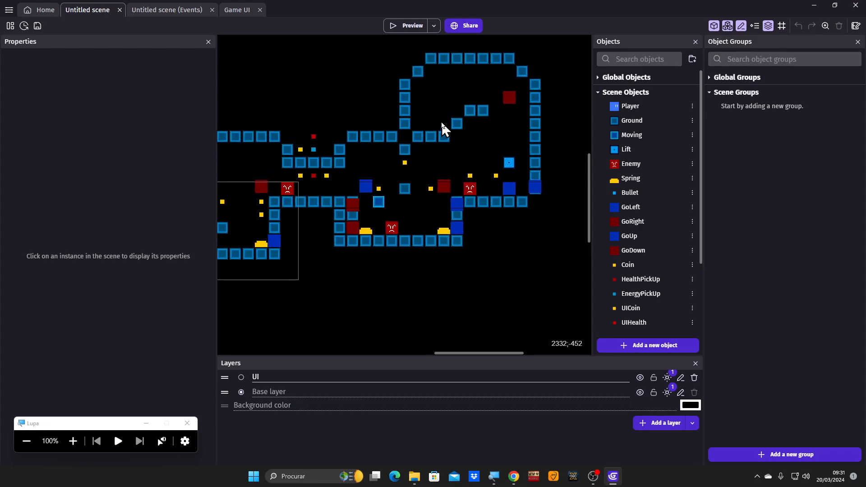
pyautogui.moveTo(432, 116); pyautogui.dragTo(368, 170, button='middle')
pyautogui.scroll(-2, 368, 170)
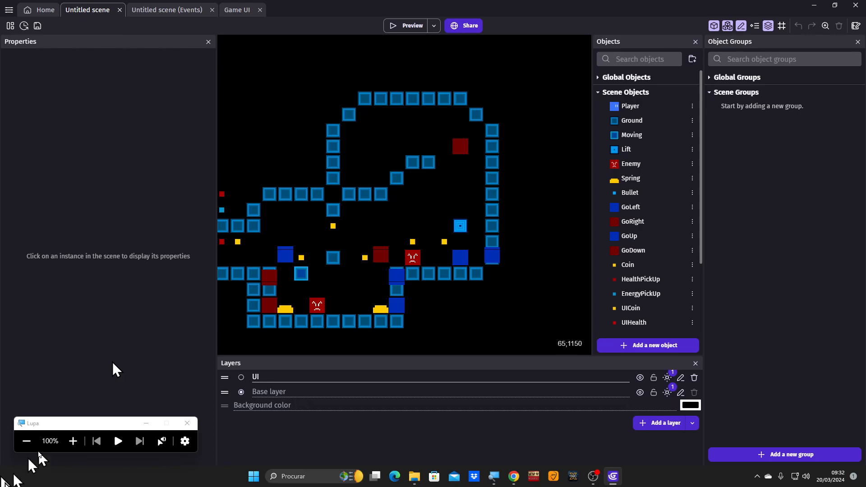
pyautogui.click(74, 441)
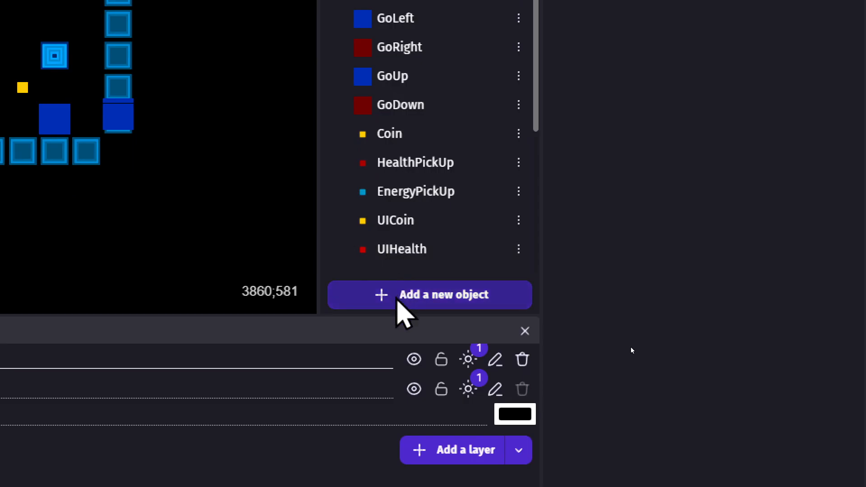
pyautogui.click(398, 300)
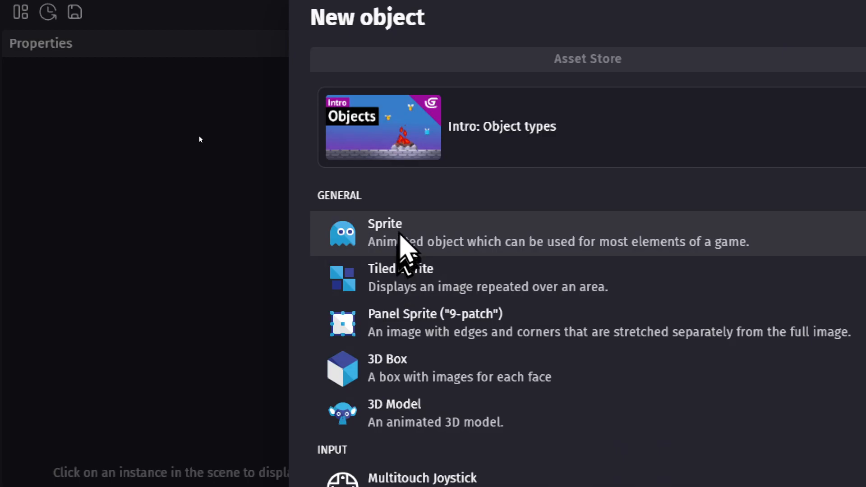
pyautogui.click(378, 227)
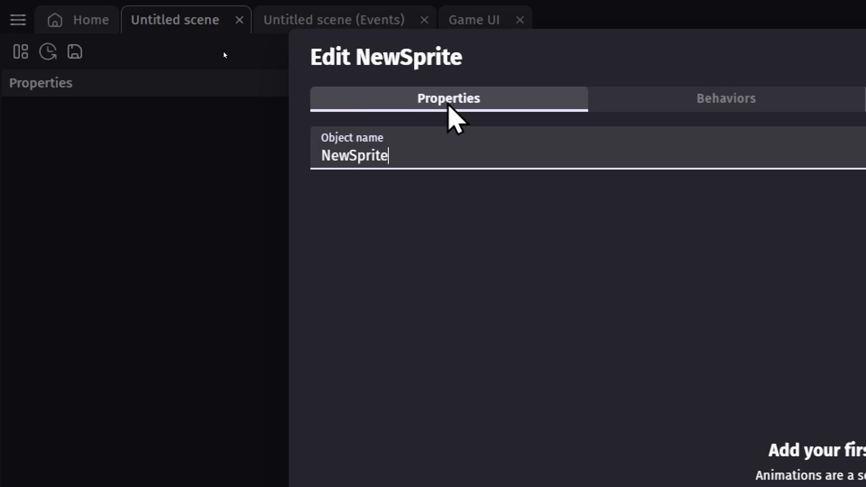
# Step: Name the new sprite object Portal
pyautogui.press('BackSpace')
pyautogui.press('BackSpace')
pyautogui.press('BackSpace')
pyautogui.press('BackSpace')
pyautogui.press('BackSpace')
pyautogui.press('BackSpace')
pyautogui.press('BackSpace')
pyautogui.press('BackSpace')
pyautogui.write('Portal')
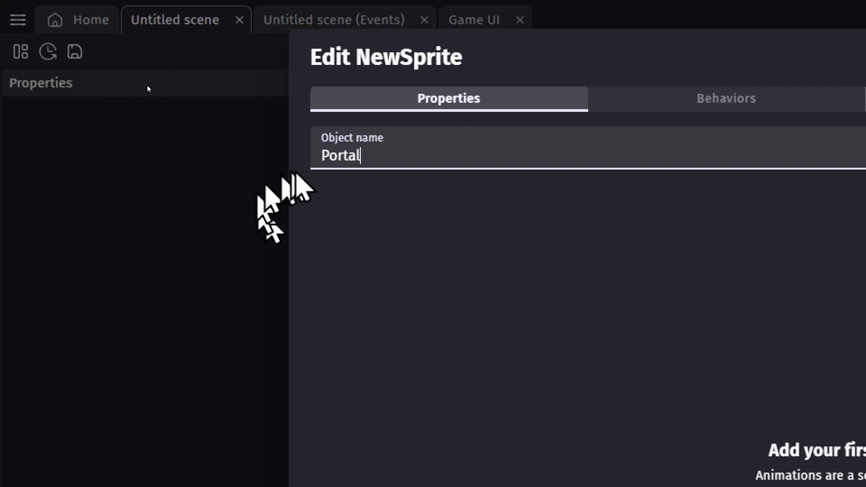
# Step: Create the Portal's first animation image in Piskel and flood-fill the whole canvas with orange
pyautogui.click(410, 300)
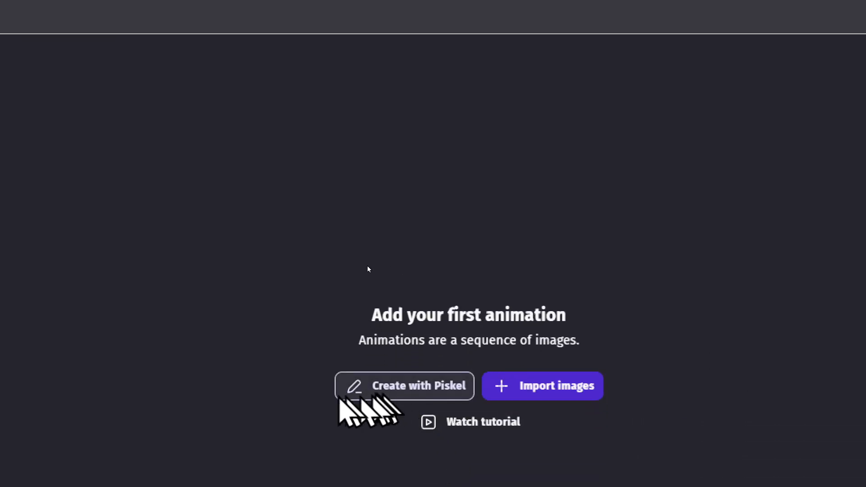
pyautogui.click(375, 392)
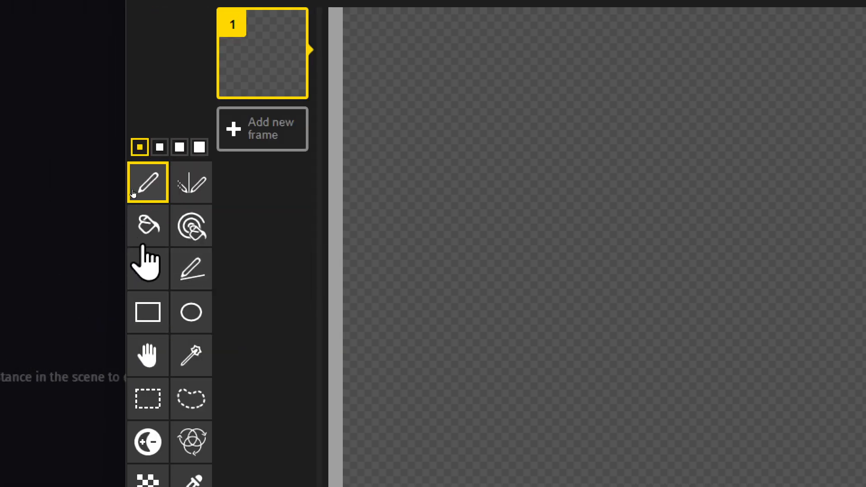
pyautogui.click(144, 230)
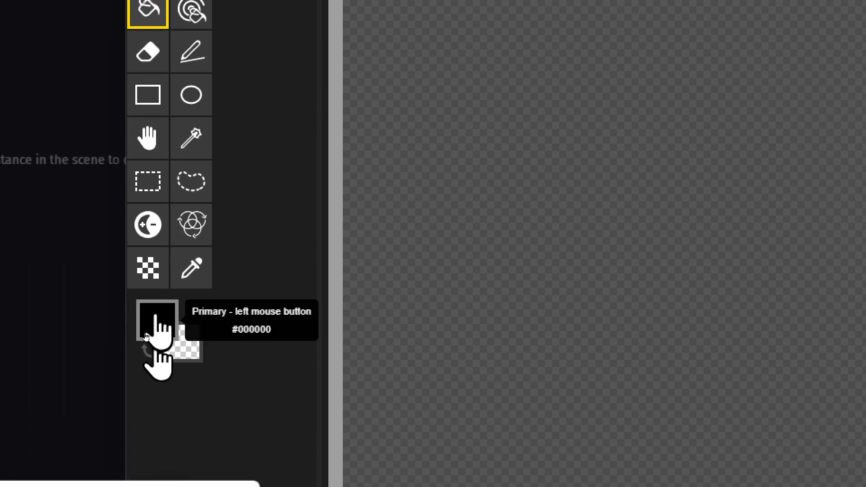
pyautogui.click(158, 336)
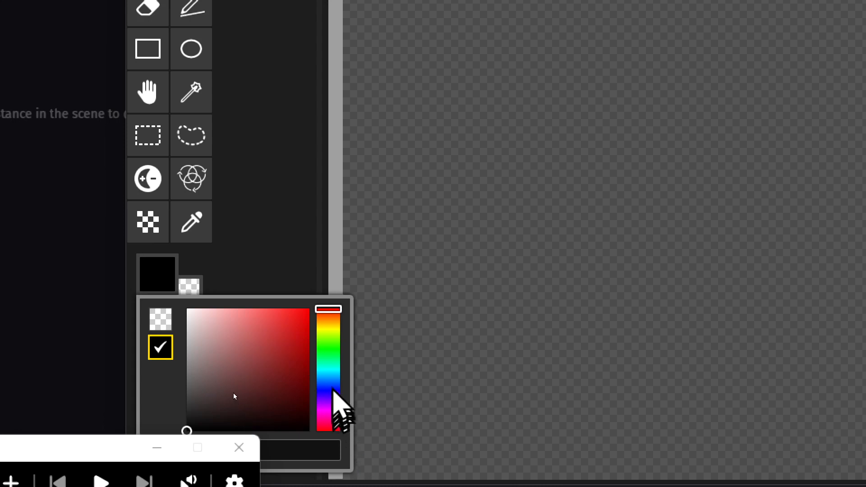
pyautogui.moveTo(333, 328); pyautogui.dragTo(337, 309)
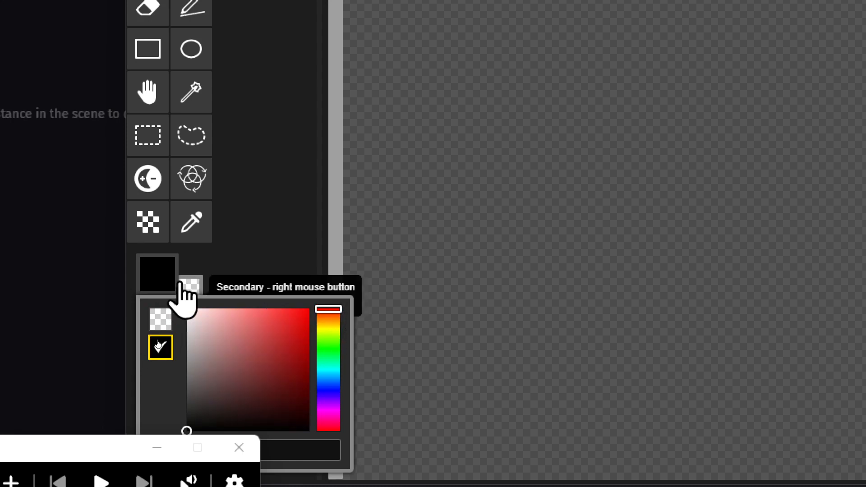
pyautogui.moveTo(190, 321); pyautogui.dragTo(151, 275)
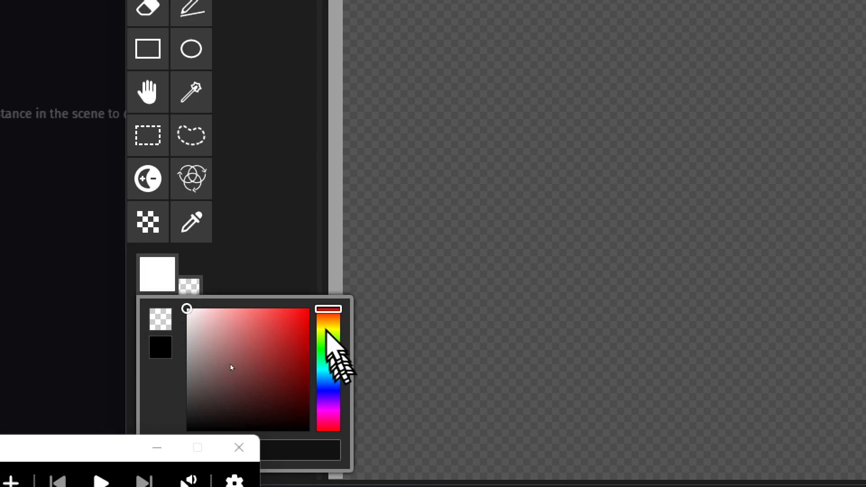
pyautogui.moveTo(326, 332); pyautogui.dragTo(335, 322)
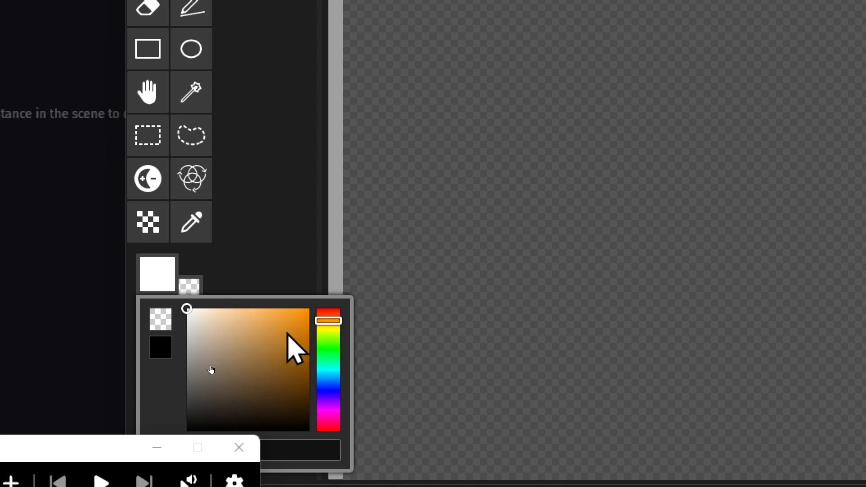
pyautogui.moveTo(294, 347); pyautogui.dragTo(352, 295)
pyautogui.click(554, 194)
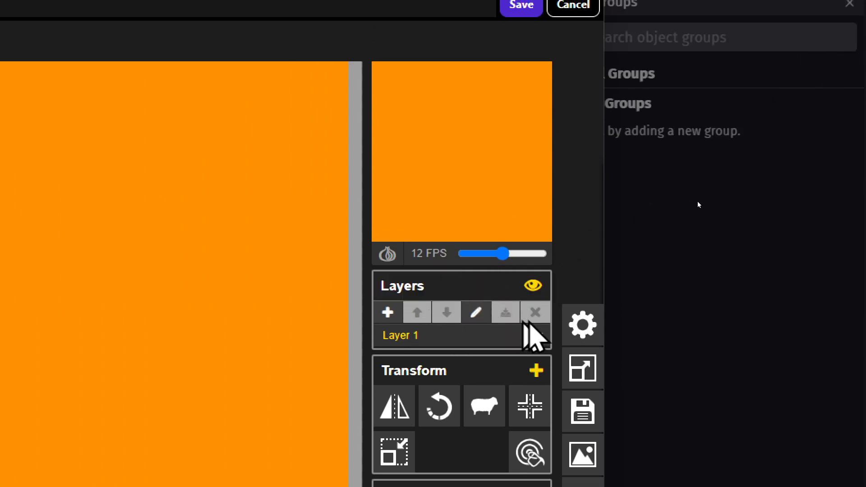
# Step: Resize the orange image and its content to 96 × 96 px and save it to the Portal object
pyautogui.click(583, 369)
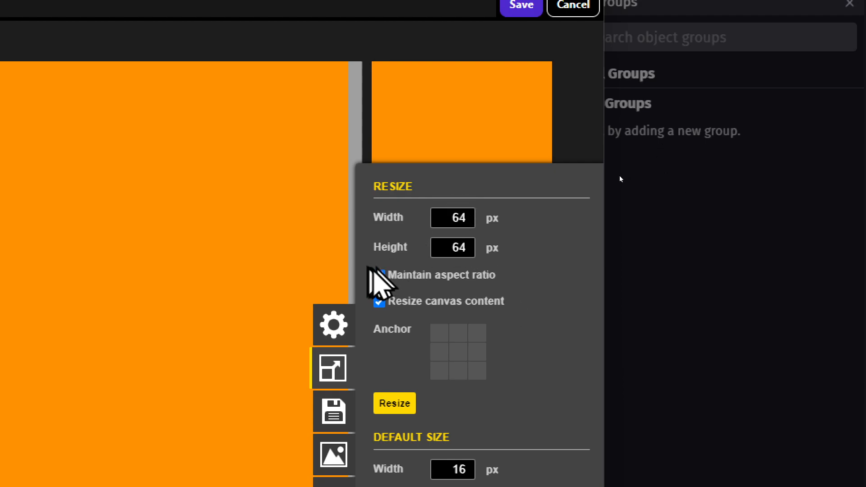
pyautogui.moveTo(464, 219); pyautogui.dragTo(475, 220)
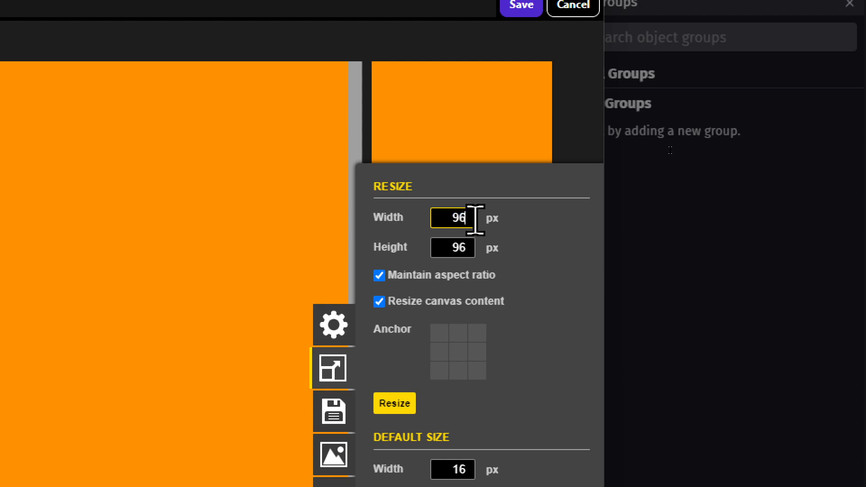
pyautogui.press('Return')
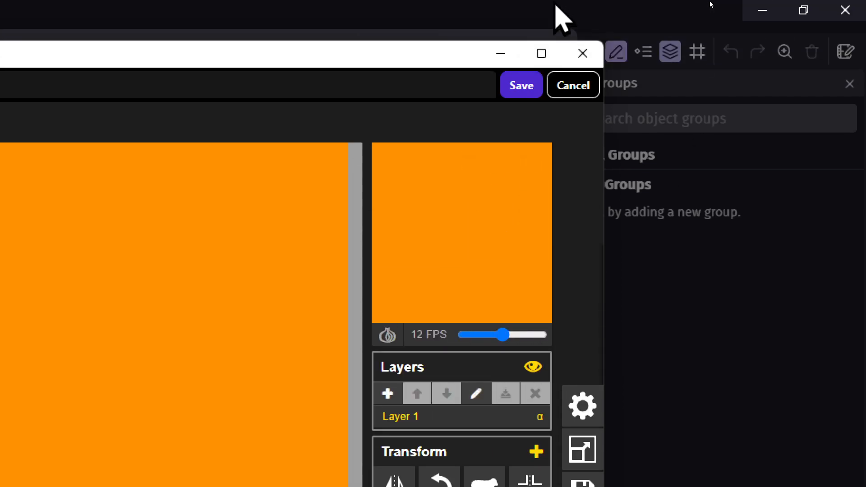
pyautogui.click(521, 85)
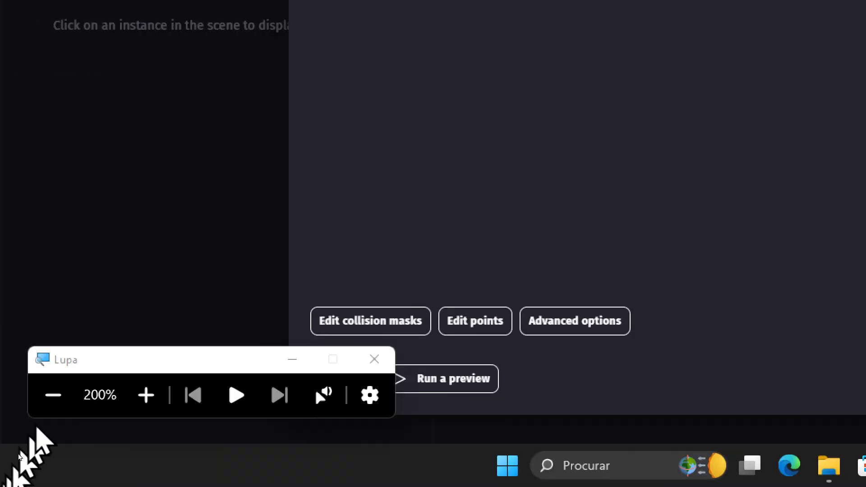
# Step: Apply the Portal object's settings and place one instance on the floor of the upper room, near its left wall
pyautogui.click(52, 395)
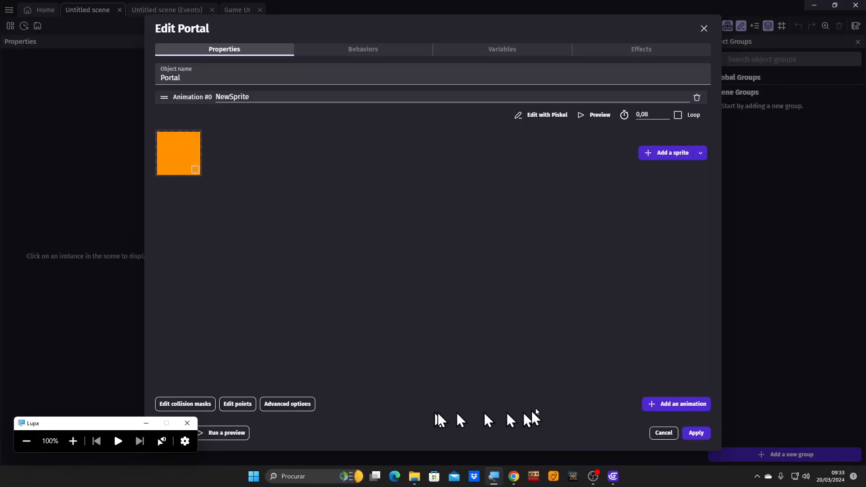
pyautogui.click(696, 434)
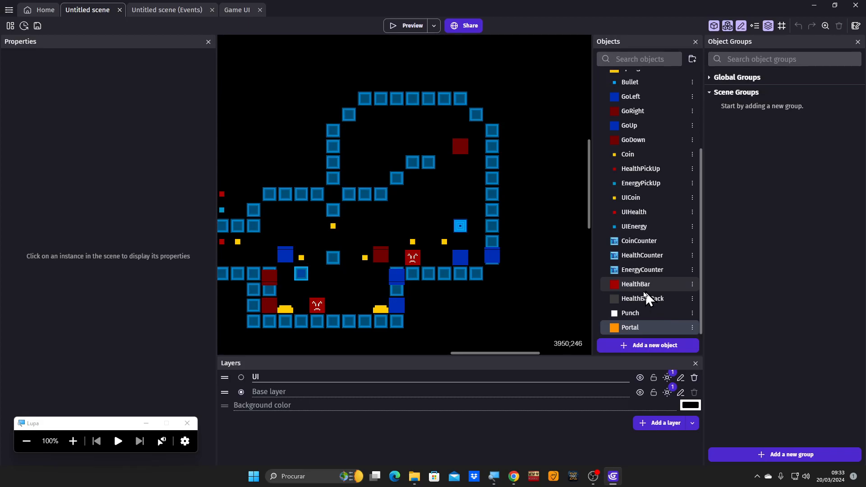
pyautogui.moveTo(626, 330); pyautogui.dragTo(359, 174)
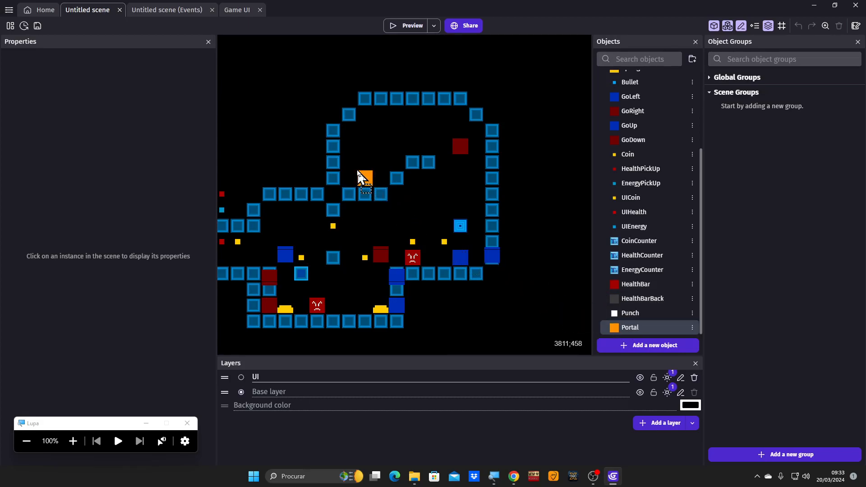
pyautogui.moveTo(359, 173); pyautogui.dragTo(359, 174)
# Step: Shift the upper room's four-tile left wall two tiles to the left and fill the floor gap with a Ground tile
pyautogui.moveTo(252, 149); pyautogui.dragTo(312, 167, button='middle')
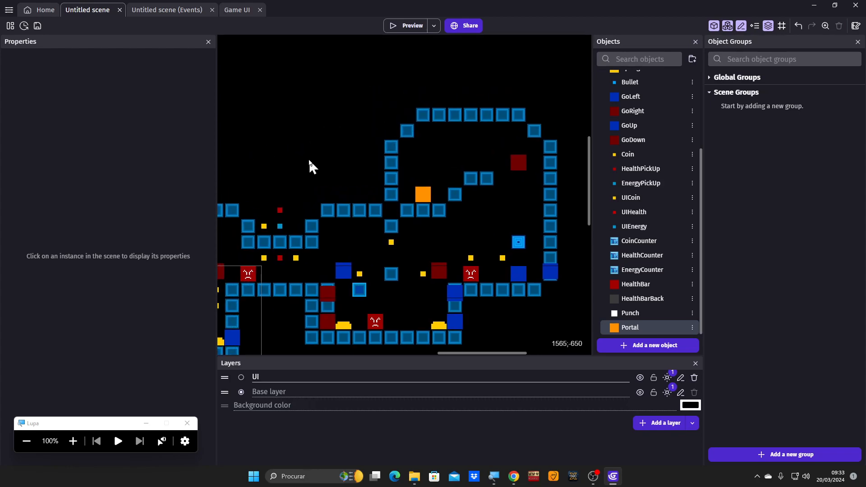
pyautogui.click(390, 197)
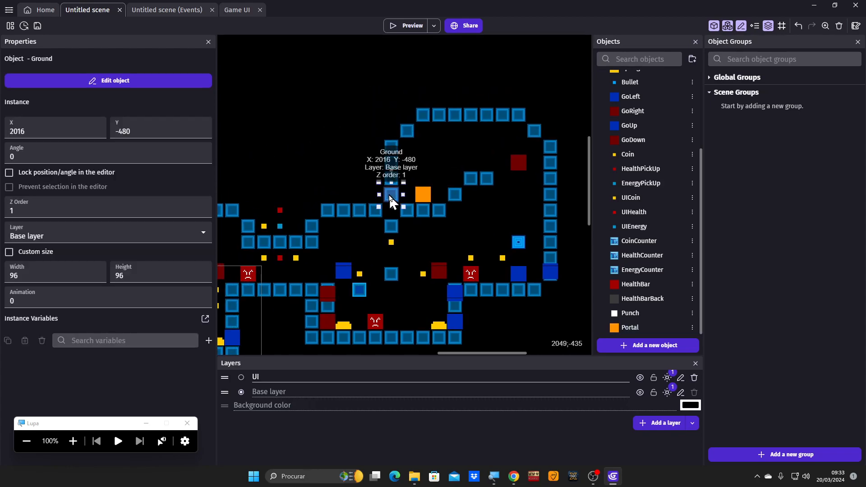
pyautogui.click(333, 187)
pyautogui.click(387, 202)
pyautogui.click(345, 169)
pyautogui.moveTo(394, 198); pyautogui.dragTo(361, 155)
pyautogui.click(338, 142)
pyautogui.click(352, 137)
pyautogui.click(353, 131)
pyautogui.click(387, 110)
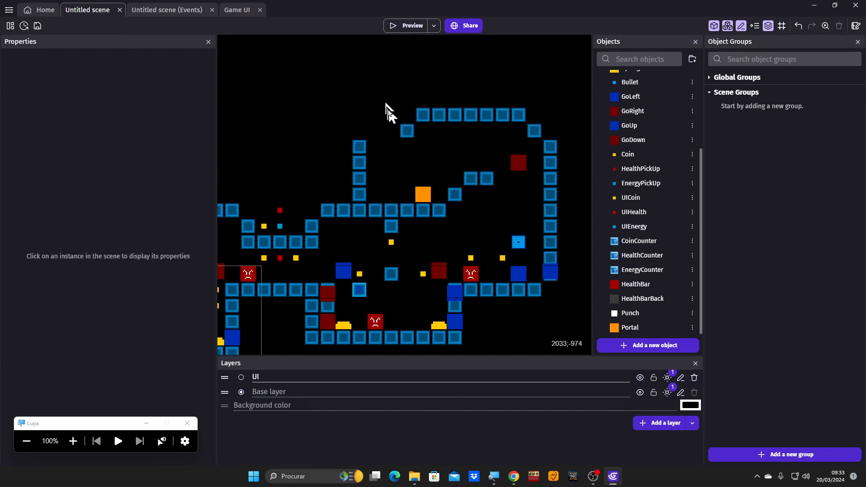
# Step: Move the room's upper-left corner tile two tiles left and extend the ceiling leftward with two copied Ground tiles
pyautogui.moveTo(407, 132); pyautogui.dragTo(373, 133)
pyautogui.click(406, 127)
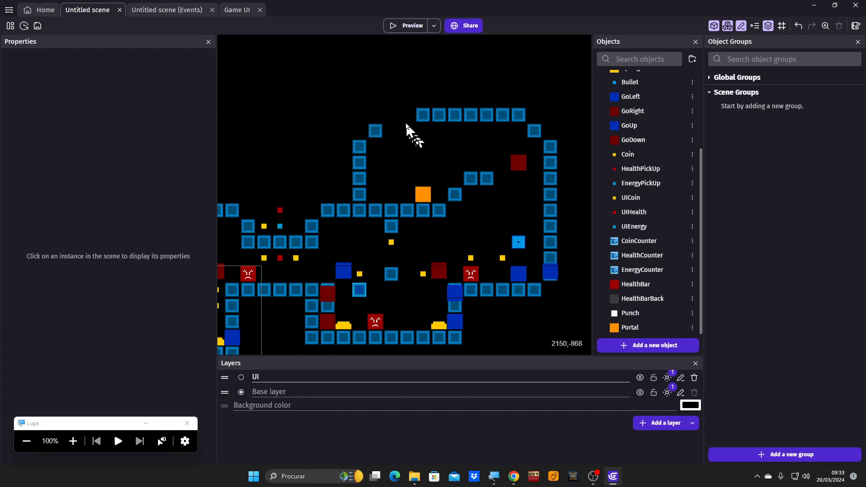
pyautogui.click(420, 116)
pyautogui.click(396, 116)
pyautogui.hotkey('ctrl', 'v')
pyautogui.hotkey('ctrl', 'v')
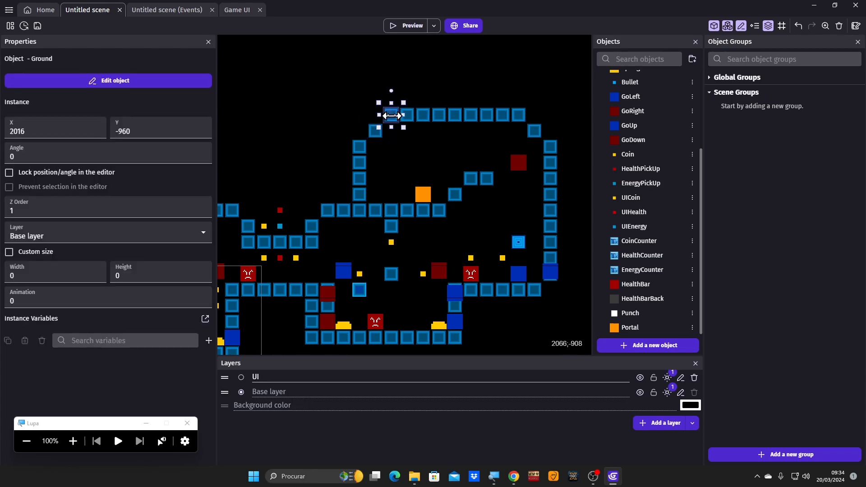
pyautogui.click(427, 147)
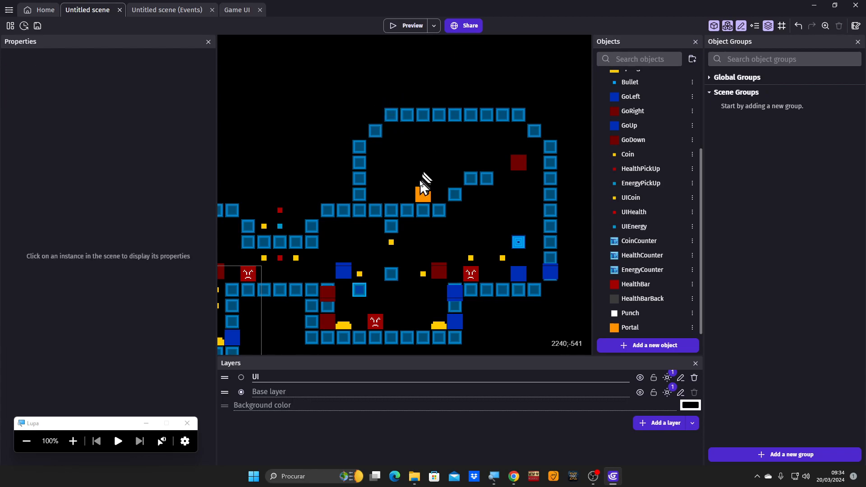
# Step: Move the Portal instance off the floor to X 2112, Y -672
pyautogui.moveTo(424, 199); pyautogui.dragTo(407, 166)
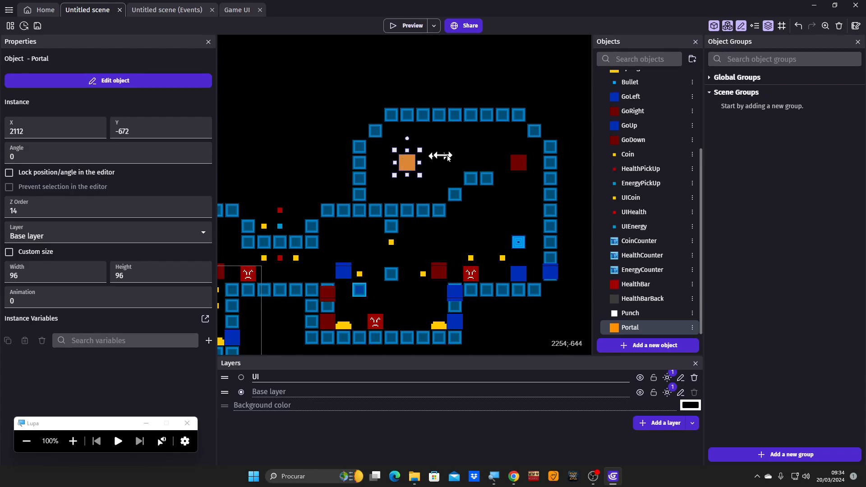
pyautogui.click(459, 159)
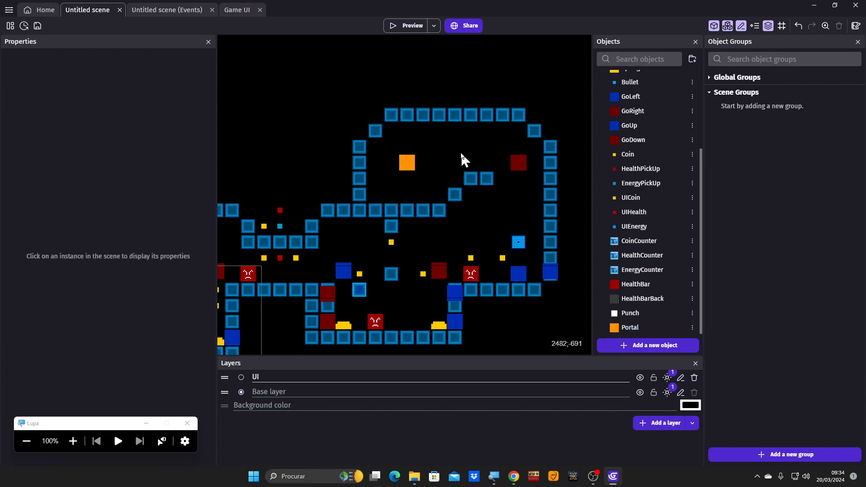
# Step: Move the corner tile one tile left onto the top of the left wall and extend the ceiling by one Ground tile
pyautogui.scroll(-3, 461, 160)
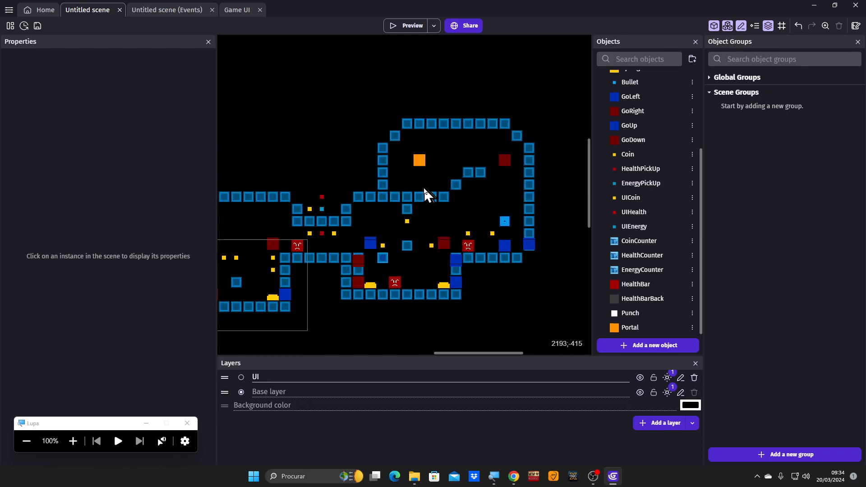
pyautogui.scroll(2, 427, 194)
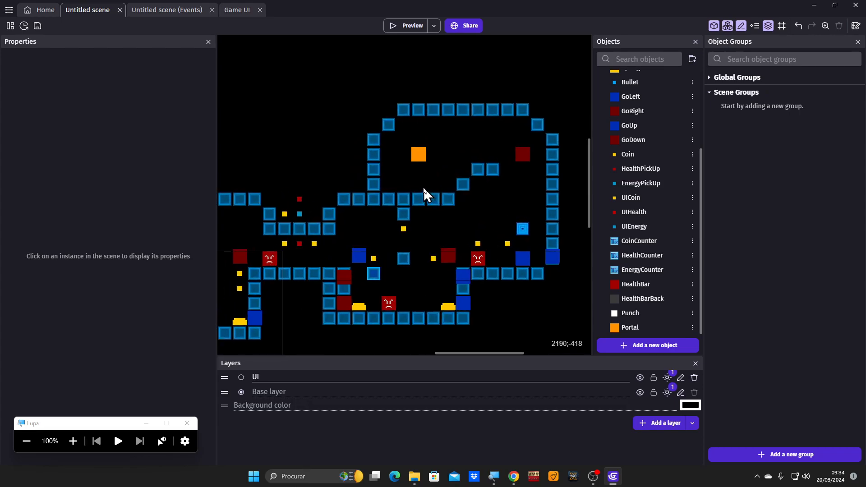
pyautogui.click(390, 124)
pyautogui.click(315, 91)
pyautogui.click(402, 110)
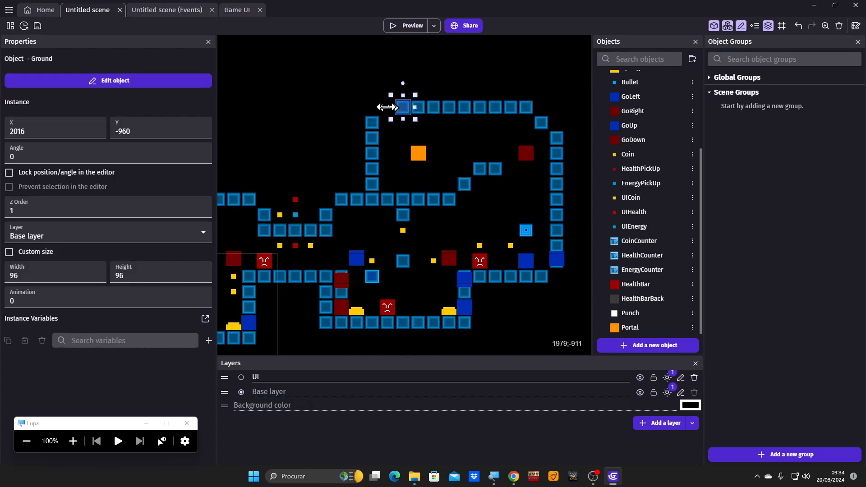
pyautogui.click(346, 92)
pyautogui.hotkey('ctrl', 'v')
pyautogui.click(352, 110)
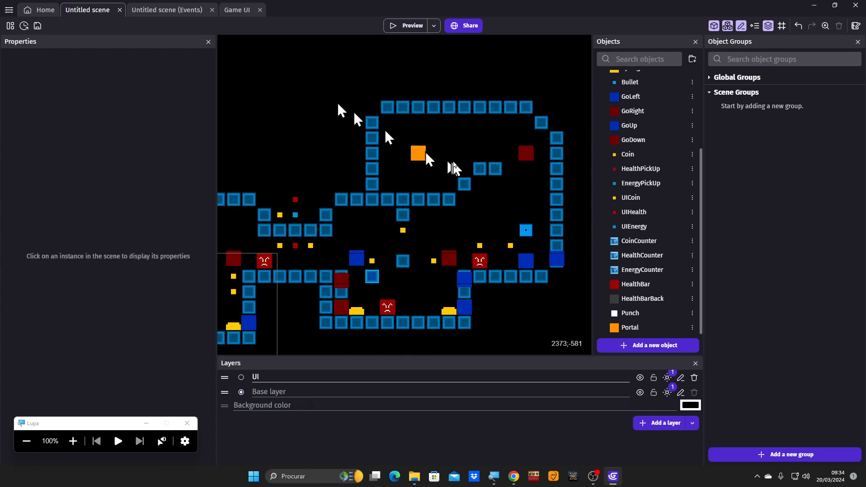
pyautogui.scroll(-3, 454, 167)
pyautogui.moveTo(442, 157); pyautogui.dragTo(338, 218, button='middle')
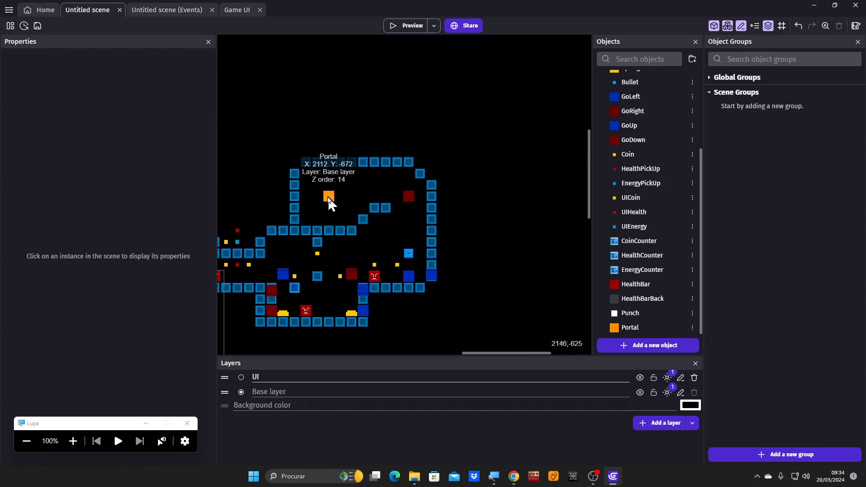
pyautogui.scroll(2, 329, 202)
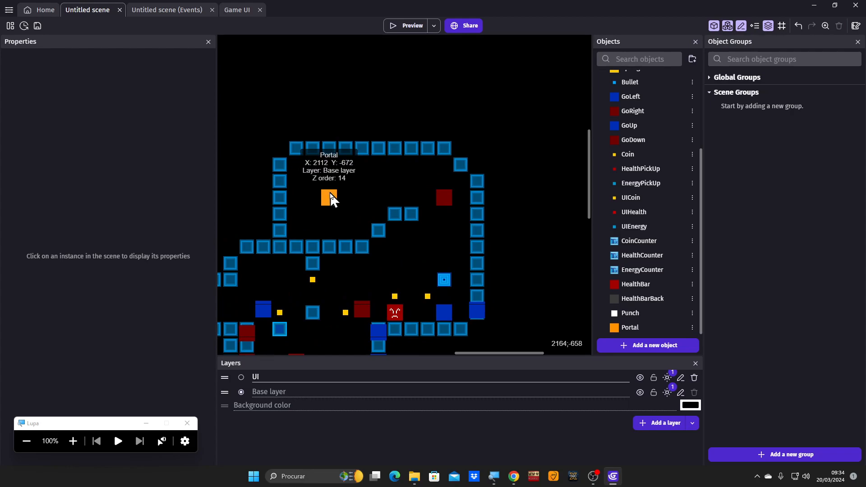
# Step: Rename the untitled scene to Level01 in the project manager and reopen that scene
pyautogui.scroll(1, 331, 199)
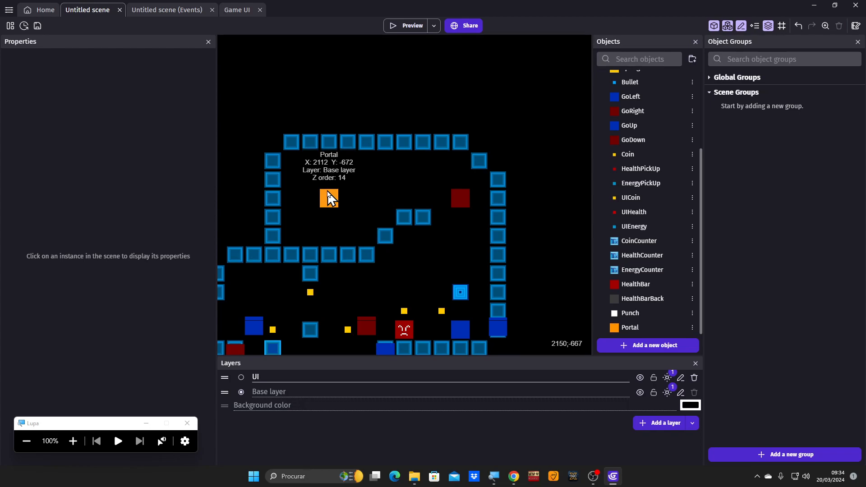
pyautogui.click(73, 442)
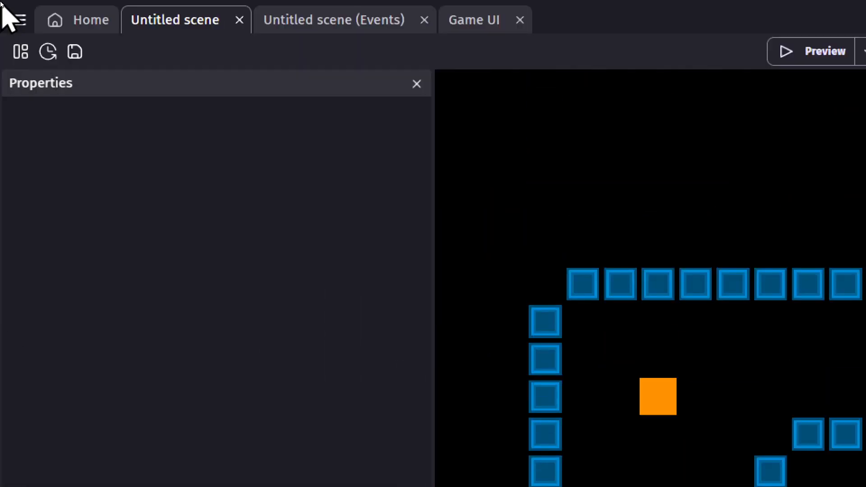
pyautogui.click(18, 52)
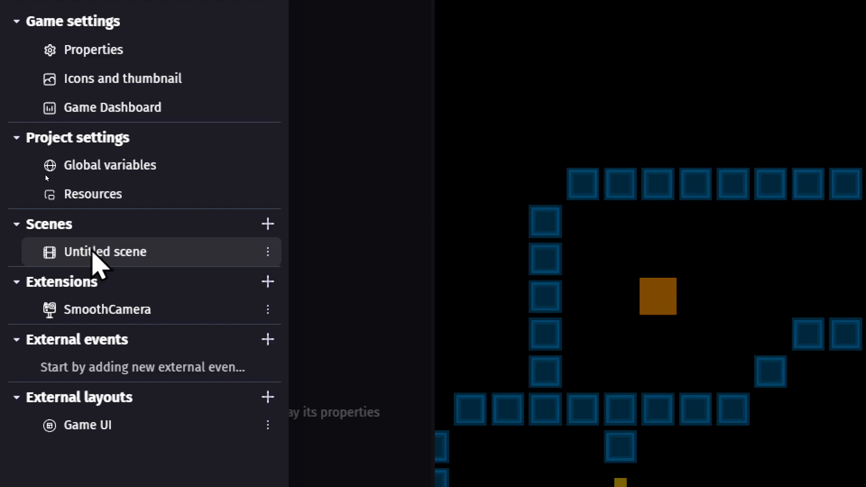
pyautogui.rightClick(93, 253)
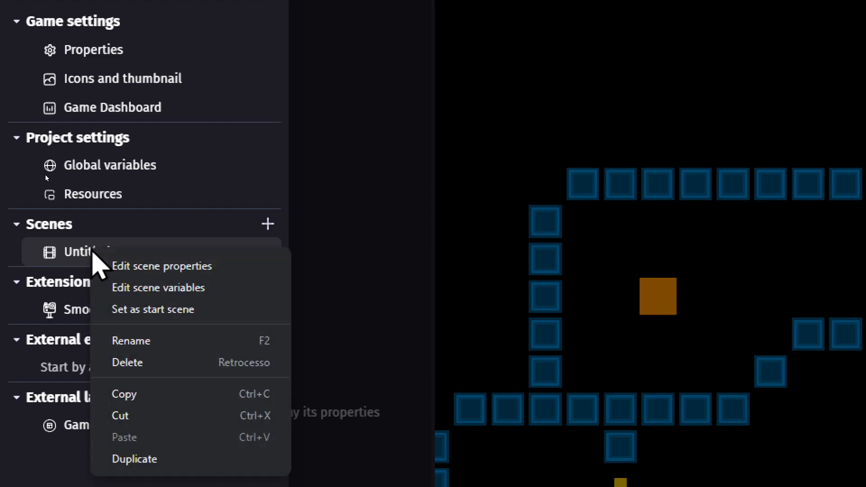
pyautogui.click(136, 341)
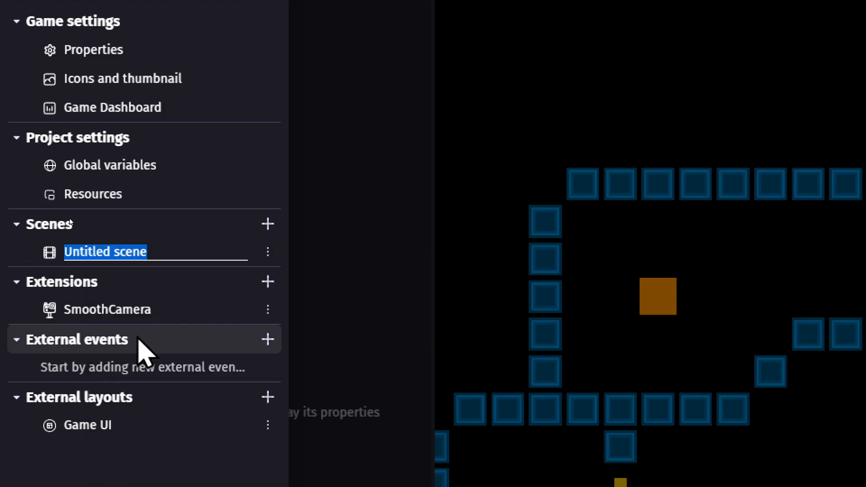
pyautogui.write('L')
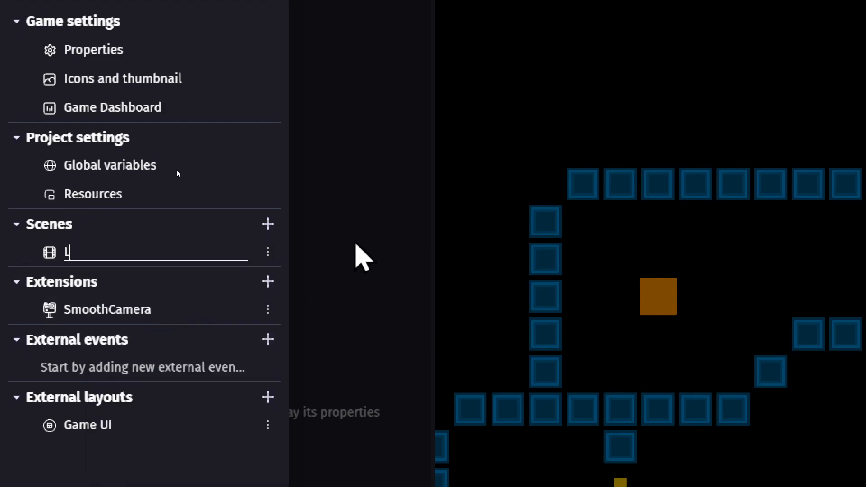
pyautogui.write('evel01')
pyautogui.press('Return')
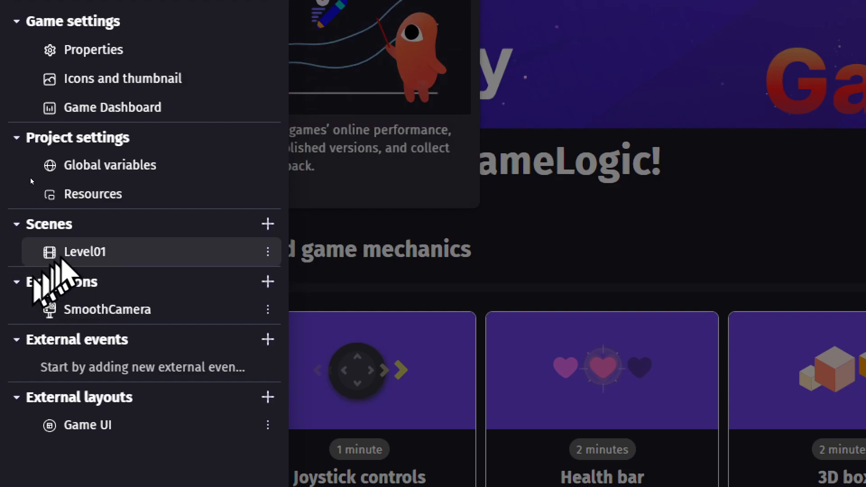
pyautogui.click(72, 256)
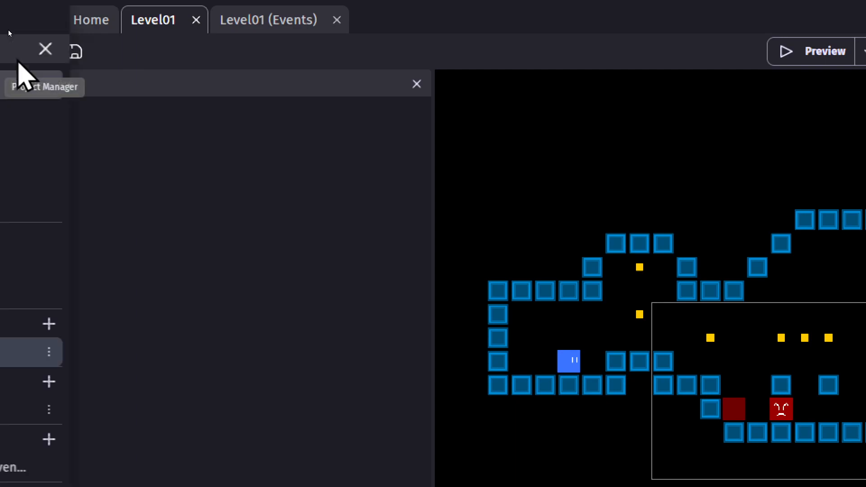
# Step: Add a second scene named Level02 to the project and open it
pyautogui.click(20, 55)
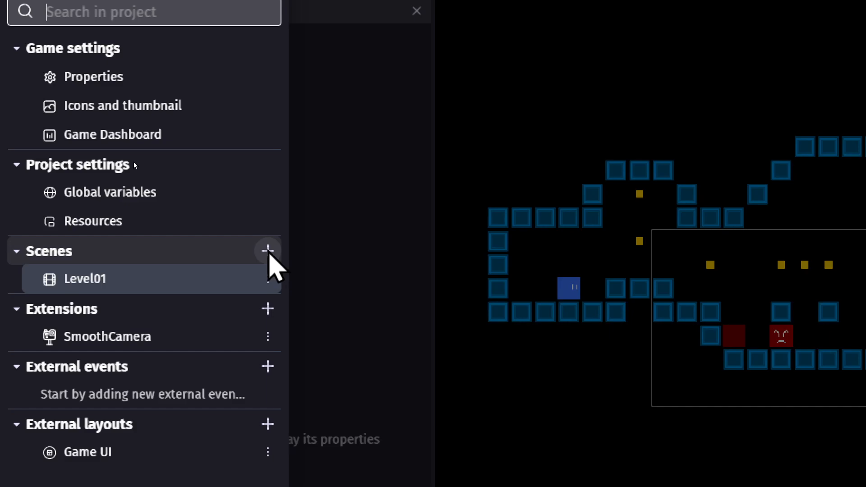
pyautogui.click(268, 251)
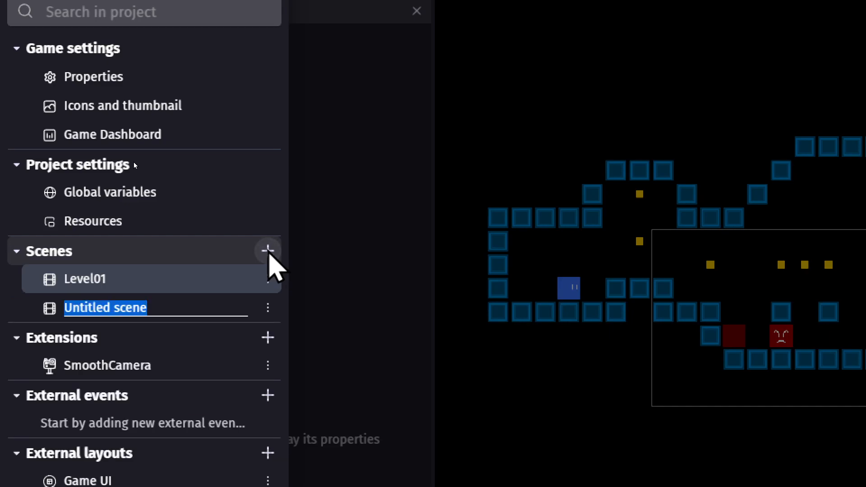
pyautogui.write('Level02')
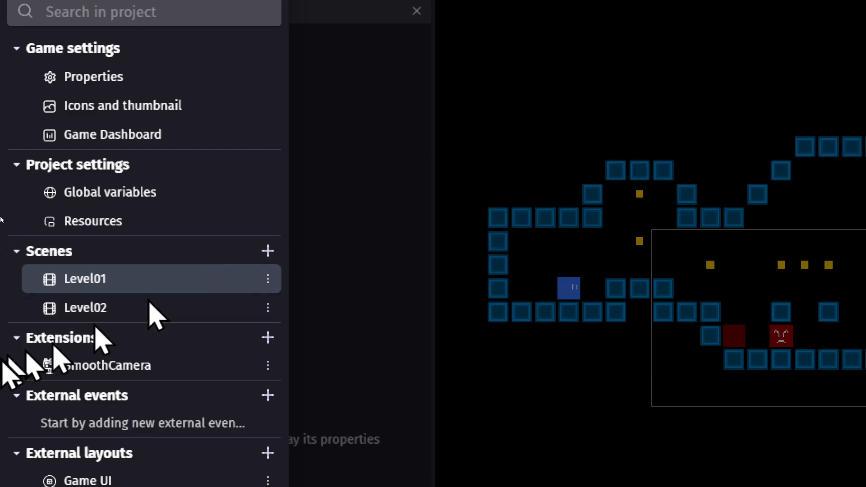
pyautogui.click(110, 319)
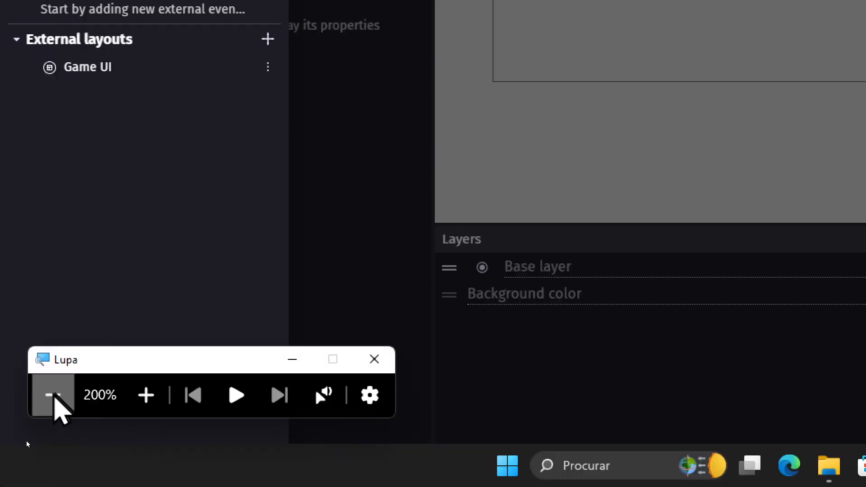
# Step: Set the background color of the Level02 scene to black (hex 000000)
pyautogui.click(63, 394)
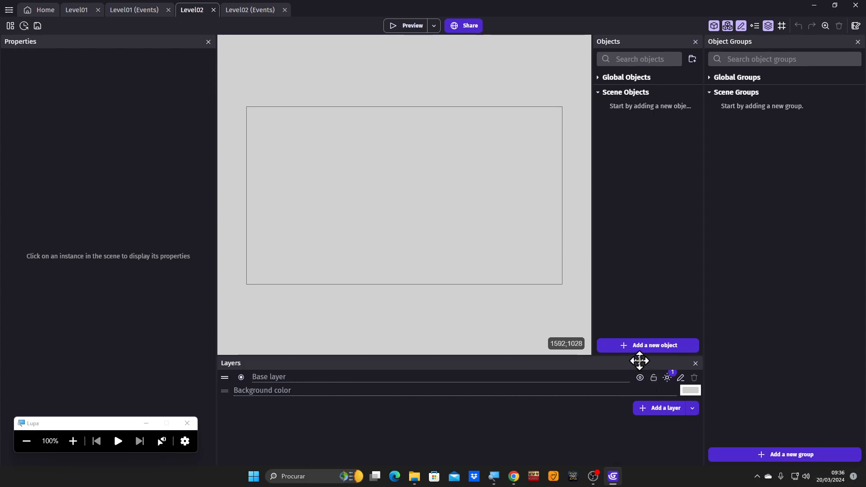
pyautogui.click(690, 390)
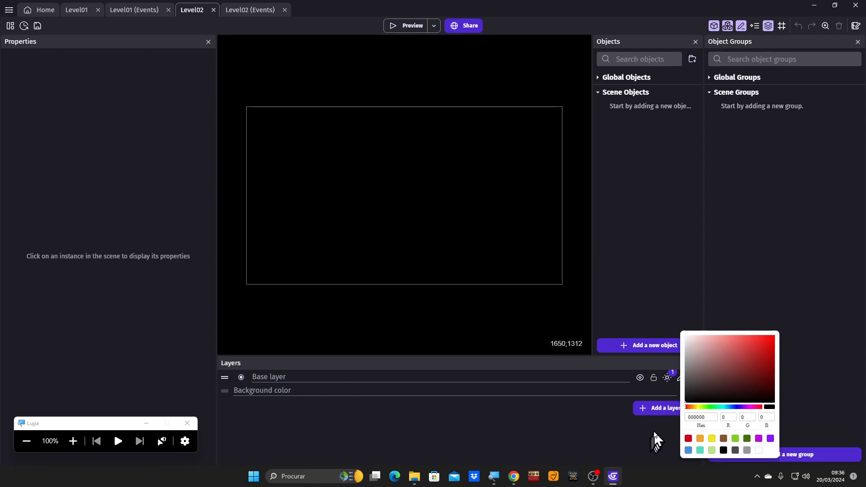
pyautogui.click(363, 377)
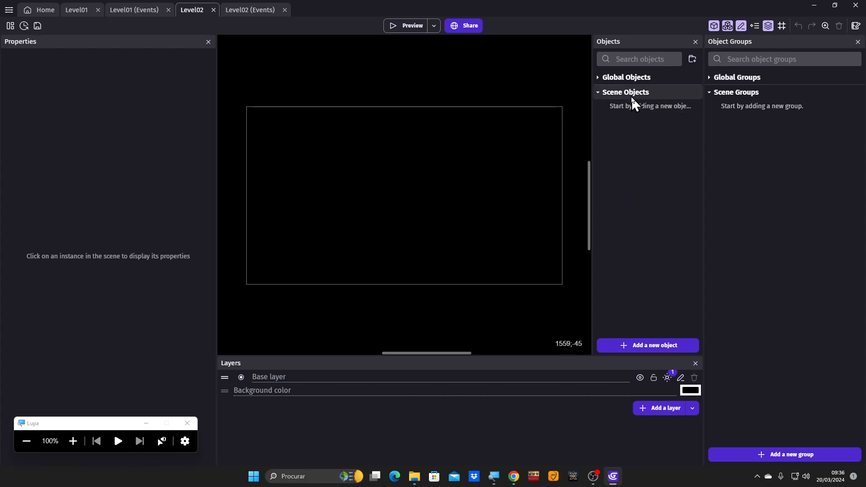
# Step: Return to the Level01 scene and convert its Player object into a global object
pyautogui.click(73, 441)
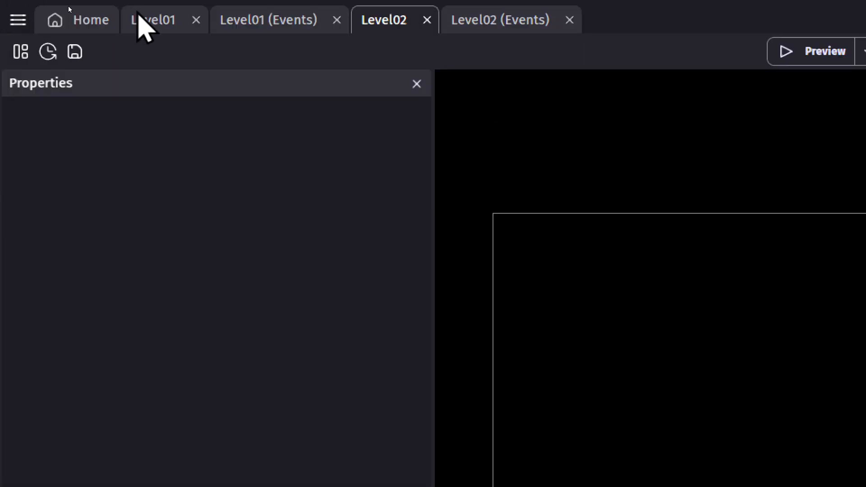
pyautogui.click(137, 16)
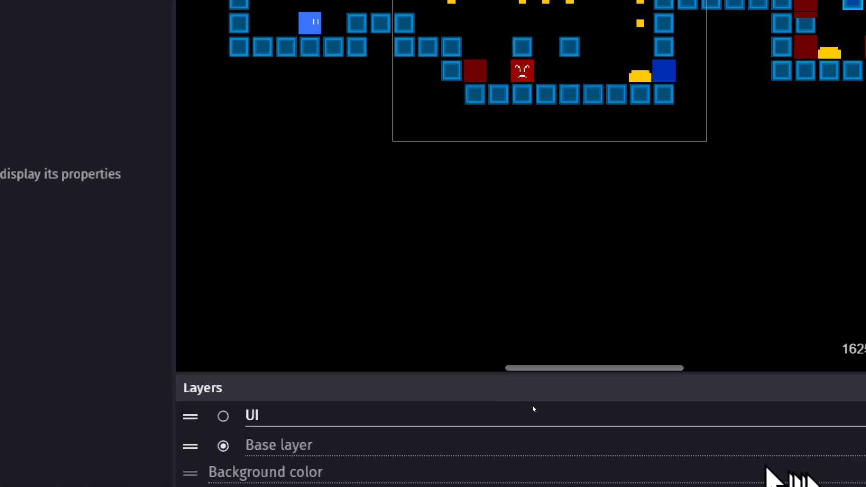
pyautogui.scroll(-2, 398, 308)
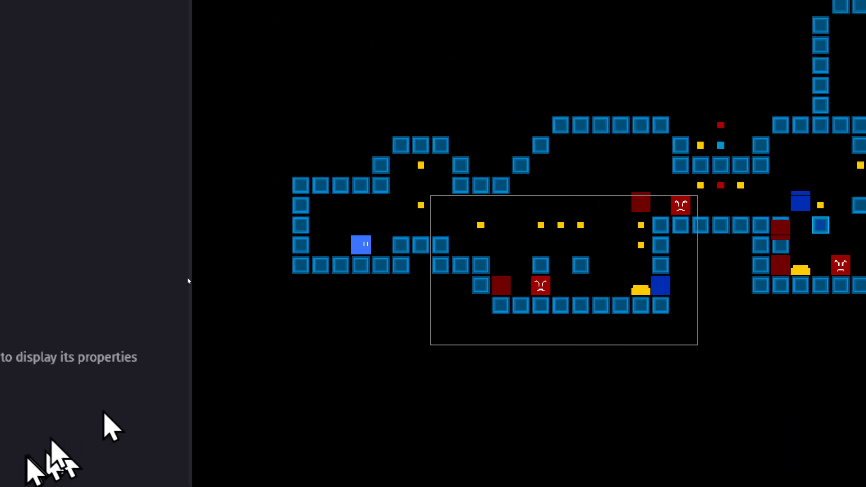
pyautogui.scroll(-2, 92, 328)
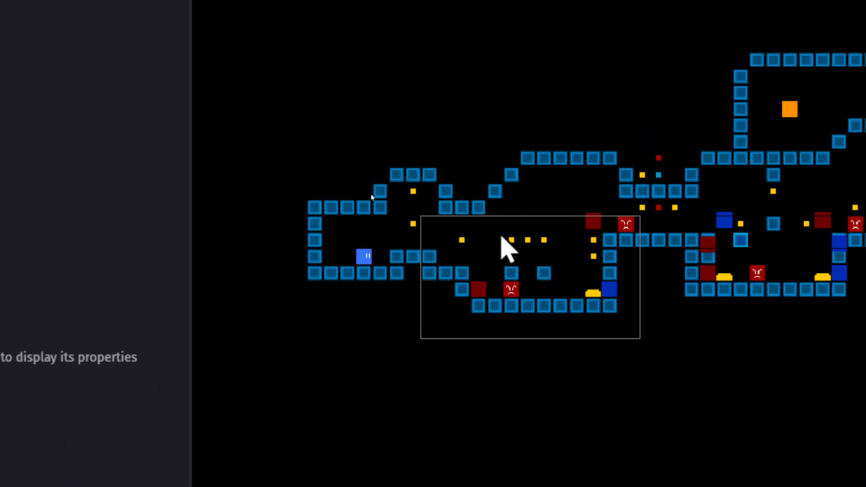
pyautogui.scroll(-2, 370, 195)
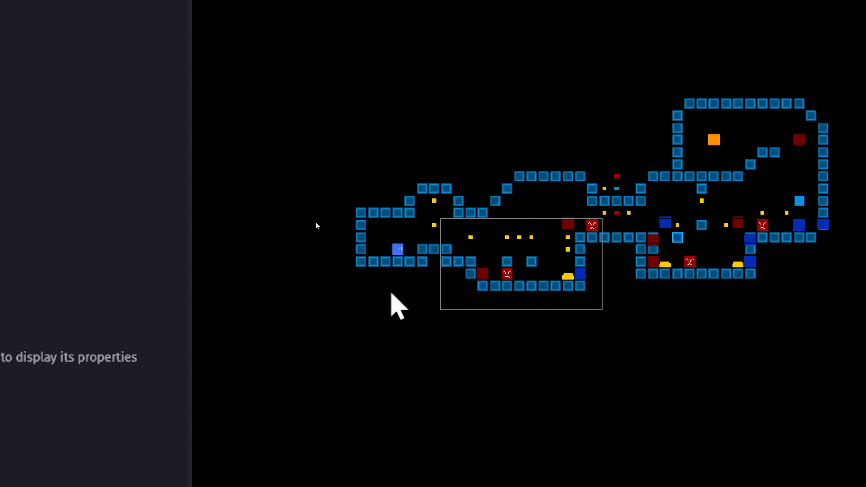
pyautogui.moveTo(464, 294); pyautogui.dragTo(368, 335, button='middle')
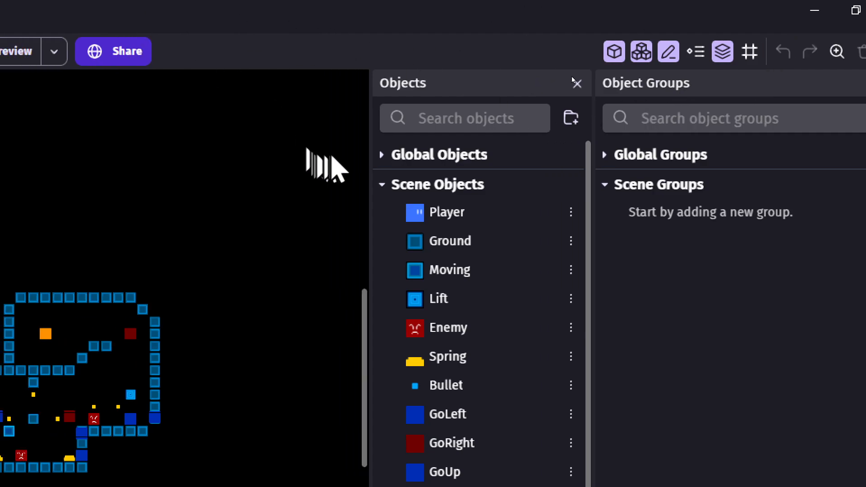
pyautogui.click(382, 155)
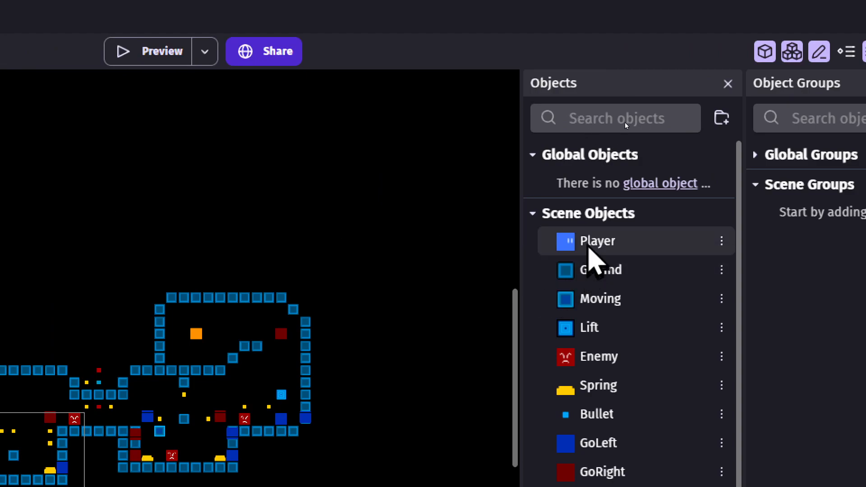
pyautogui.moveTo(589, 248); pyautogui.dragTo(596, 179)
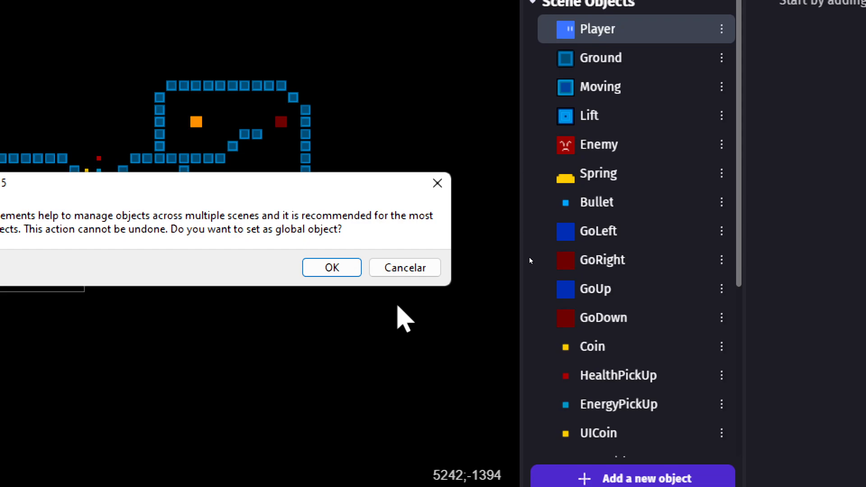
pyautogui.press('Tab')
pyautogui.press('Tab')
pyautogui.press('Return')
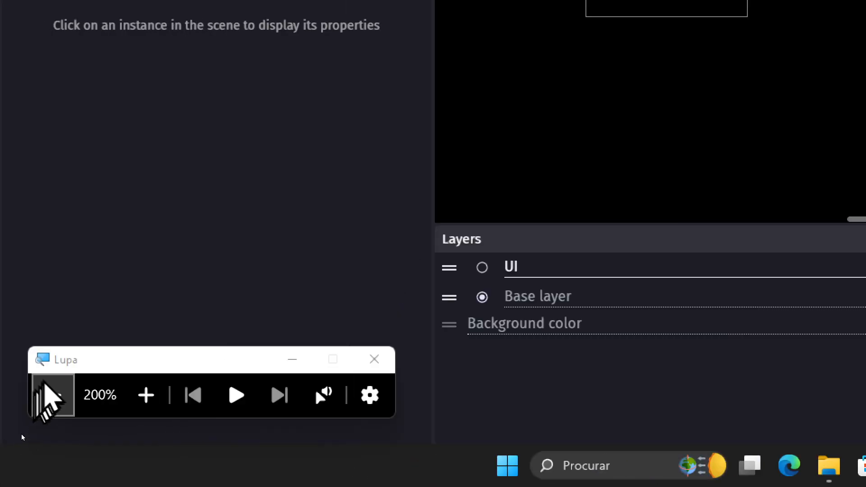
# Step: Check the global objects available in the Level02 scene
pyautogui.click(50, 395)
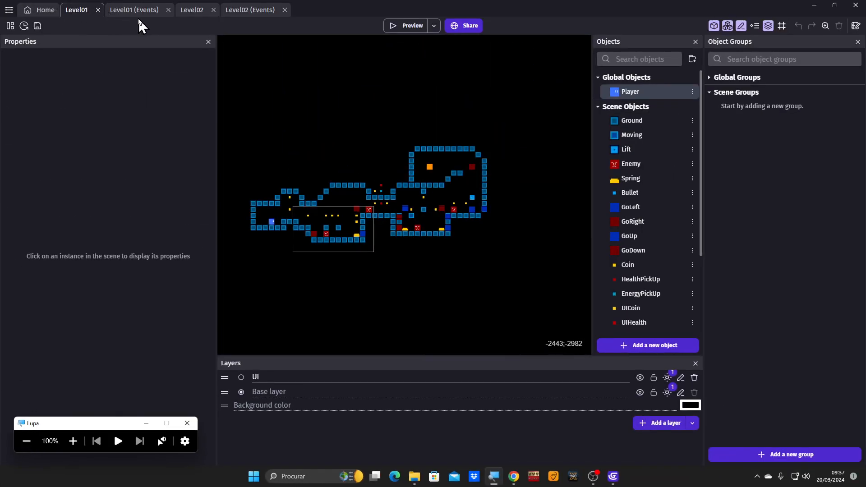
pyautogui.click(196, 10)
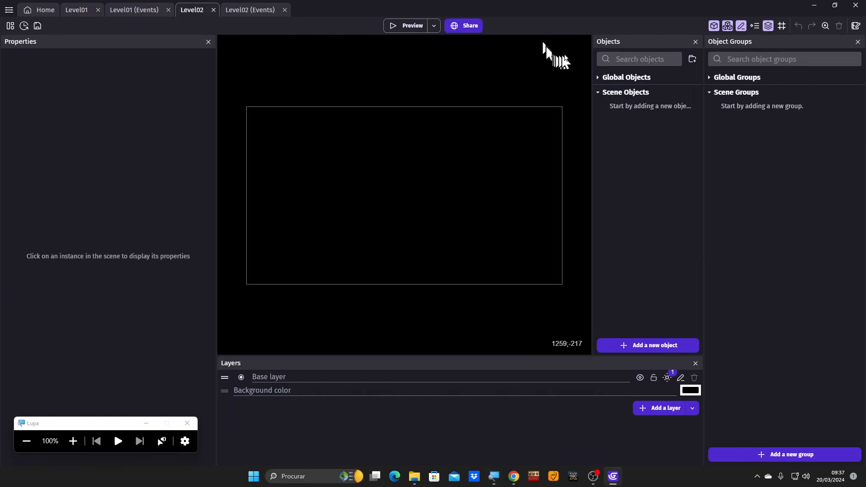
pyautogui.click(598, 78)
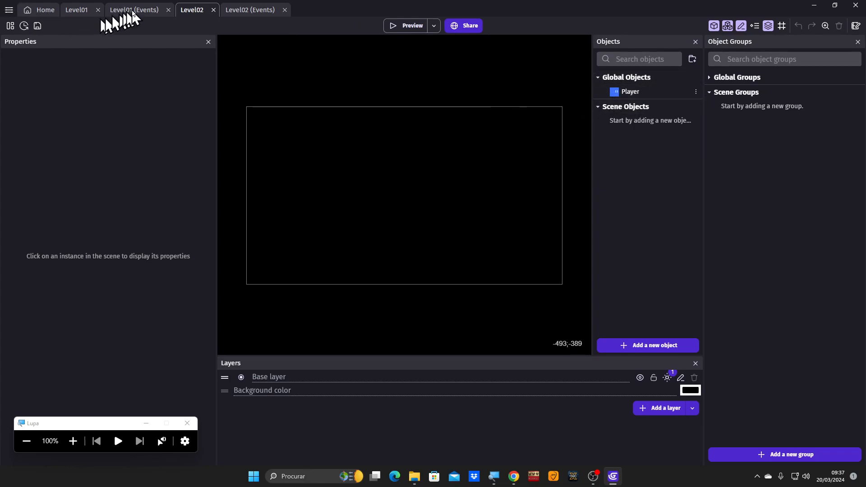
# Step: Go back to Level01 and make the Ground, Moving and Lift objects global
pyautogui.click(83, 11)
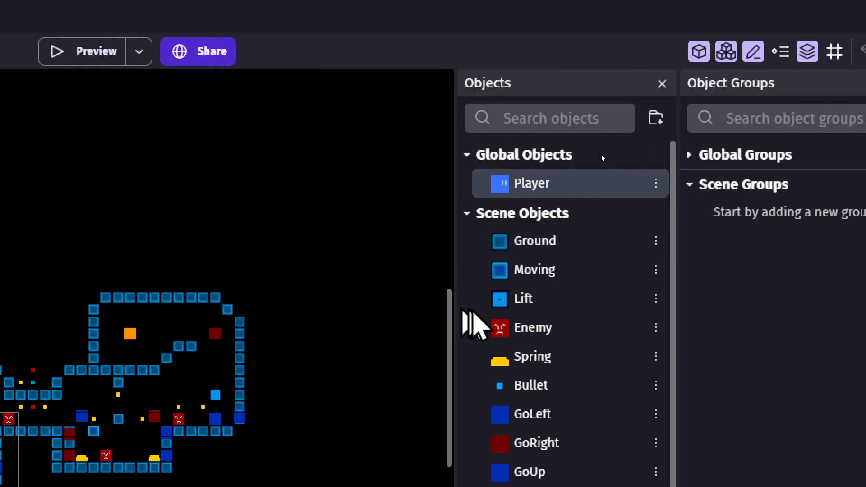
pyautogui.moveTo(518, 242); pyautogui.dragTo(510, 175)
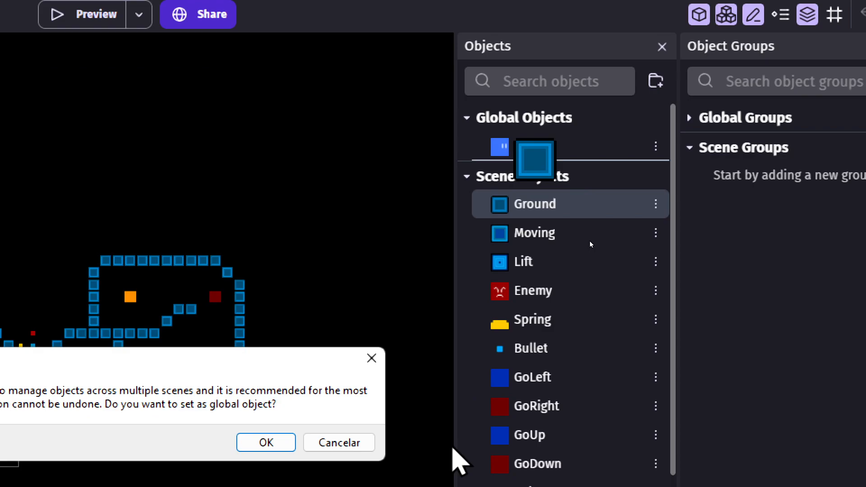
pyautogui.press('Return')
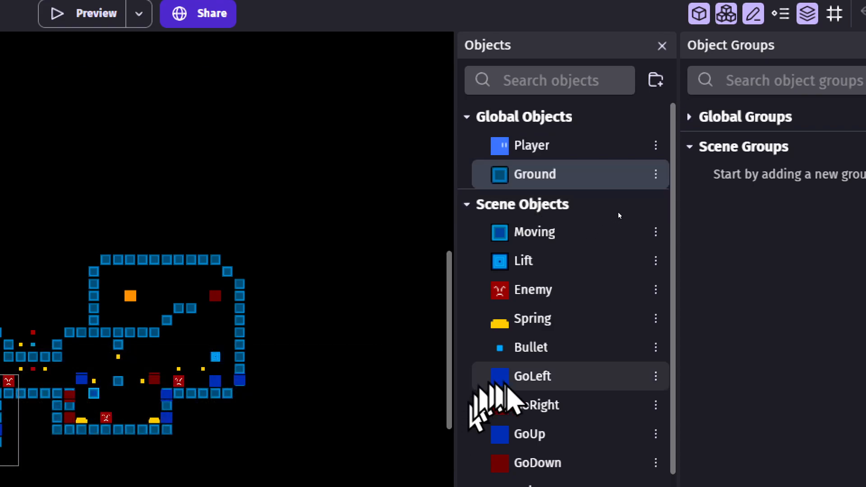
pyautogui.moveTo(532, 242); pyautogui.dragTo(504, 150)
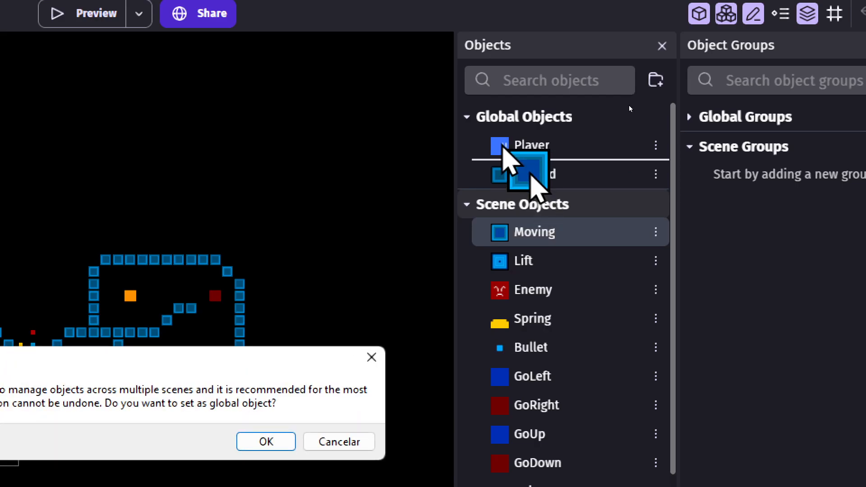
pyautogui.press('Return')
pyautogui.moveTo(515, 266); pyautogui.dragTo(532, 196)
pyautogui.press('Return')
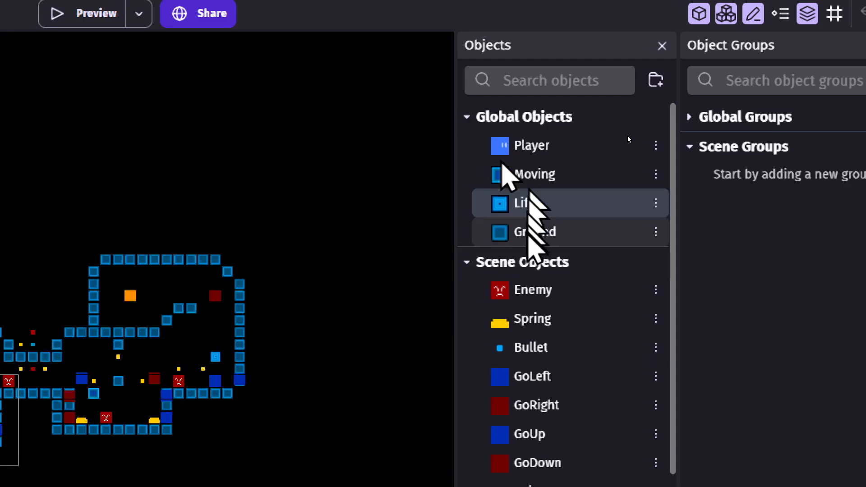
# Step: Make the Enemy, Spring and Bullet objects of Level01 global, placing them between Lift and Ground
pyautogui.moveTo(518, 290); pyautogui.dragTo(507, 210)
pyautogui.press('Return')
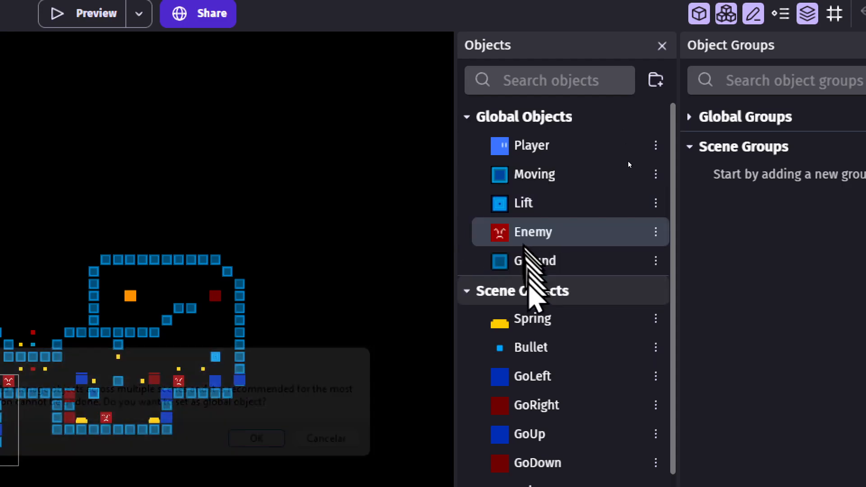
pyautogui.moveTo(520, 329); pyautogui.dragTo(528, 247)
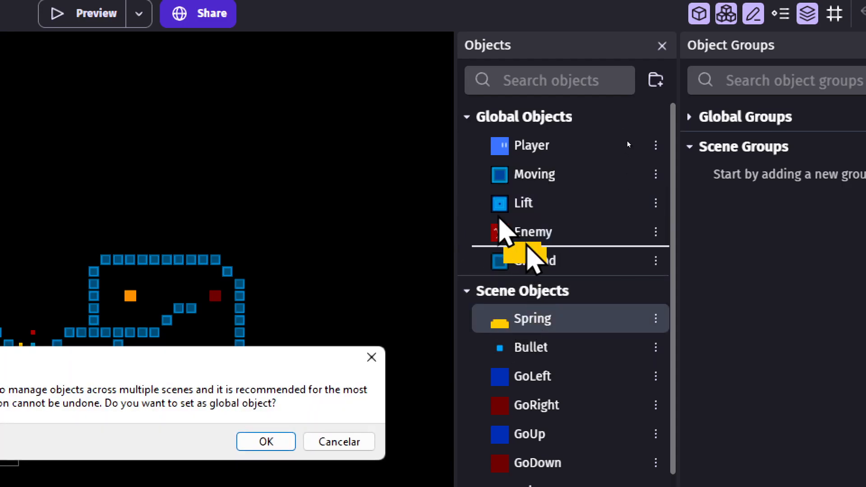
pyautogui.press('Return')
pyautogui.moveTo(526, 351); pyautogui.dragTo(521, 280)
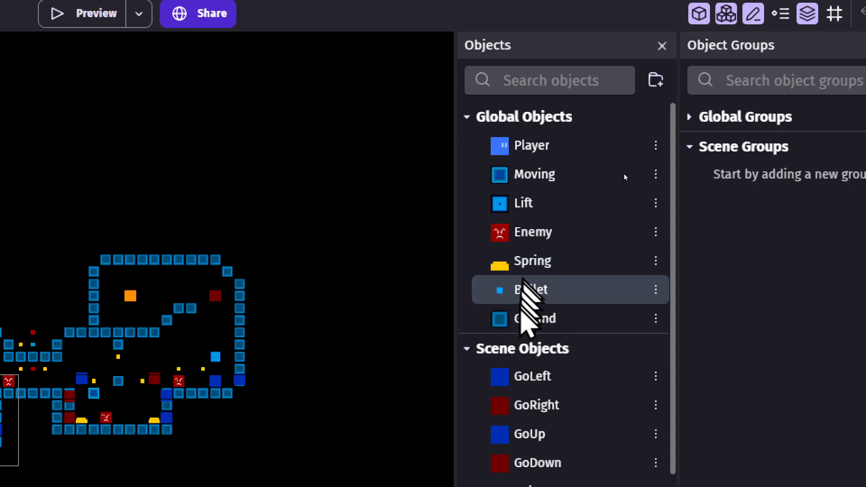
# Step: Make the GoLeft, GoRight, GoUp and GoDown objects of Level01 global, placing them between Bullet and Ground
pyautogui.moveTo(507, 382); pyautogui.dragTo(516, 310)
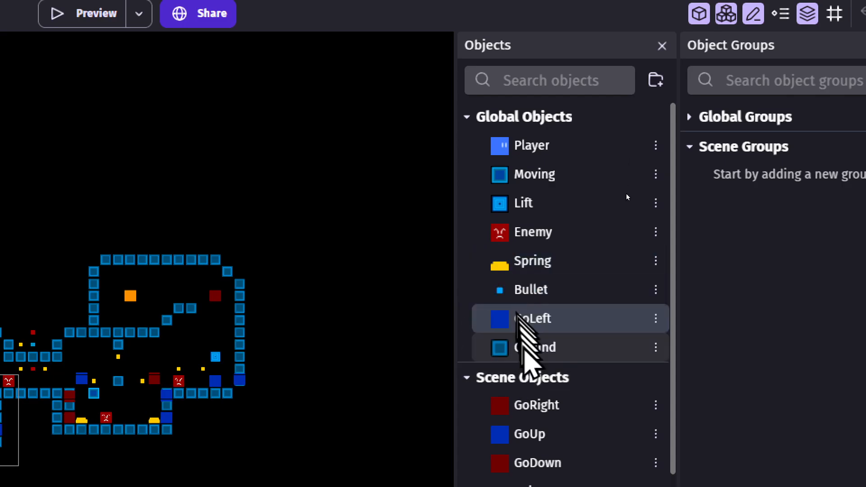
pyautogui.moveTo(527, 398); pyautogui.dragTo(520, 390)
pyautogui.press('Return')
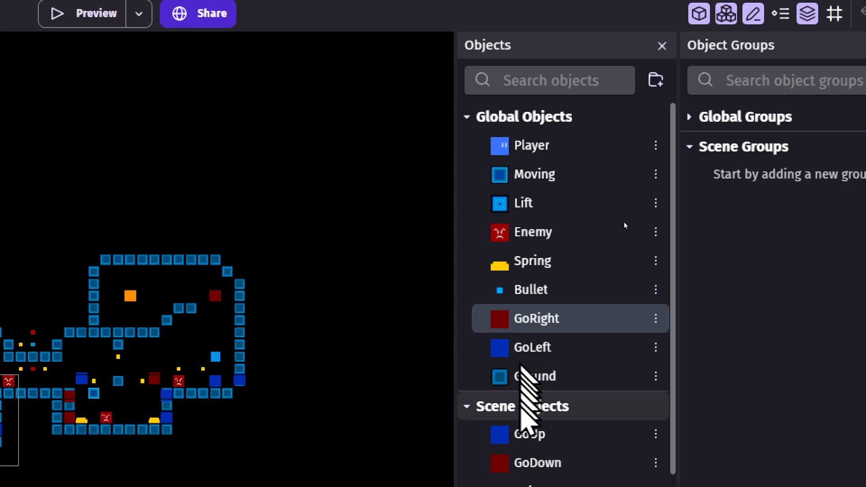
pyautogui.moveTo(514, 439); pyautogui.dragTo(526, 354)
pyautogui.press('Return')
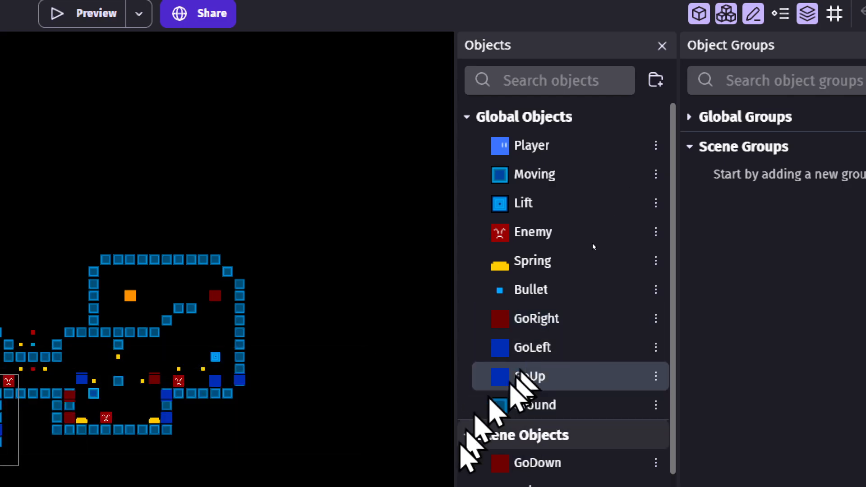
pyautogui.moveTo(514, 288); pyautogui.dragTo(519, 212)
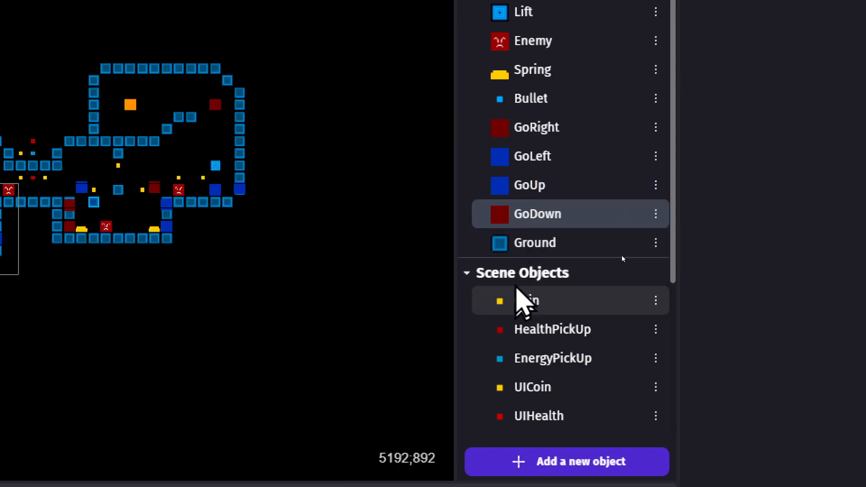
# Step: Make the Coin, HealthPickUp, EnergyPickUp and UICoin objects global, placing them between GoDown and Ground
pyautogui.moveTo(518, 295); pyautogui.dragTo(517, 226)
pyautogui.press('Return')
pyautogui.moveTo(518, 326); pyautogui.dragTo(519, 228)
pyautogui.press('Return')
pyautogui.moveTo(514, 356)
pyautogui.mouseDown()
pyautogui.moveTo(526, 261)
pyautogui.moveTo(522, 271)
pyautogui.mouseUp()
pyautogui.moveTo(518, 381); pyautogui.dragTo(518, 271)
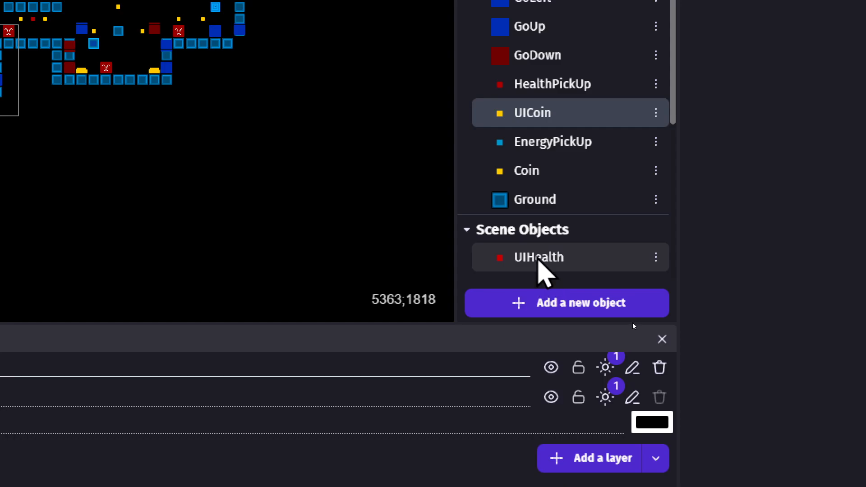
# Step: Make the UIHealth and UIEnergy objects global, placing them just above Ground
pyautogui.moveTo(539, 262); pyautogui.dragTo(544, 189)
pyautogui.press('Return')
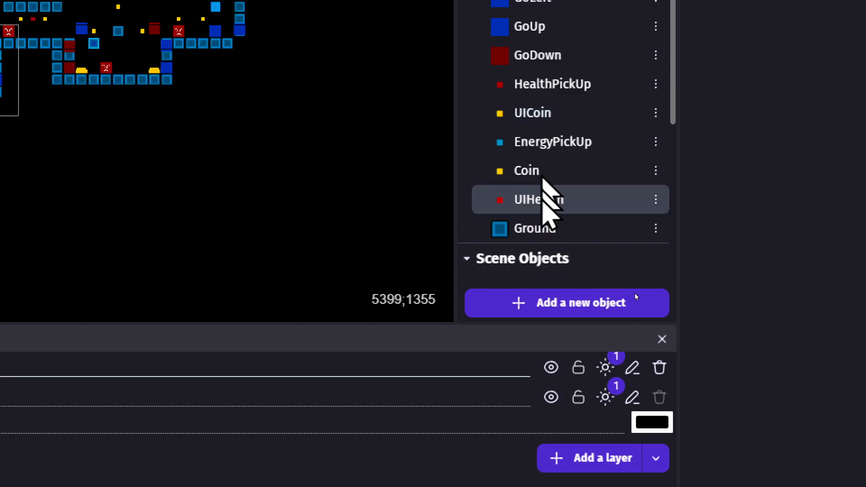
pyautogui.scroll(-5, 542, 185)
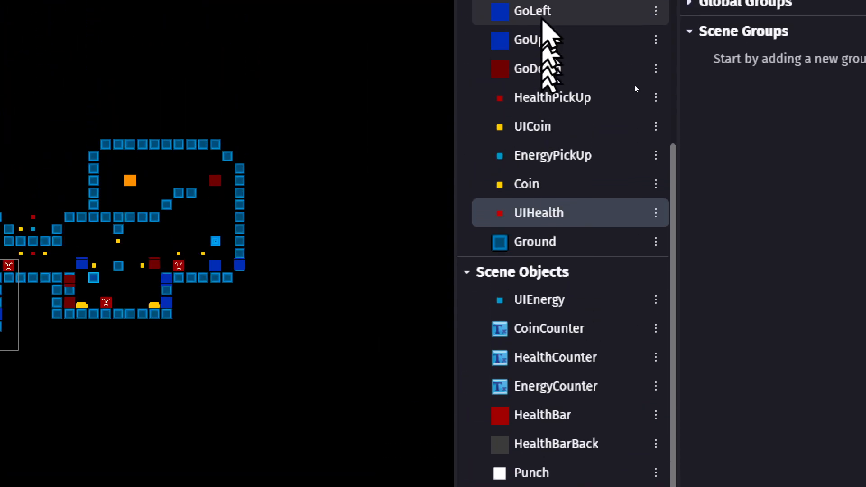
pyautogui.moveTo(538, 298); pyautogui.dragTo(535, 244)
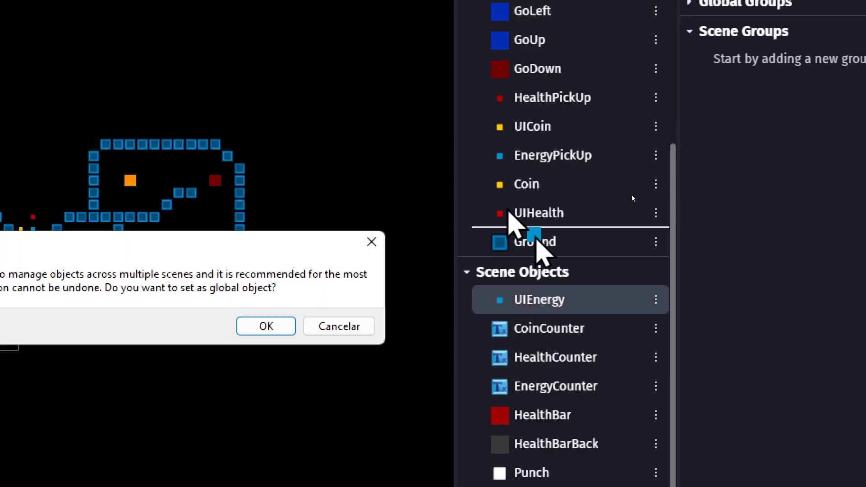
pyautogui.press('Return')
# Step: Convert the CoinCounter, HealthCounter and EnergyCounter text objects into global objects between UIEnergy and Ground
pyautogui.moveTo(517, 327); pyautogui.dragTo(497, 251)
pyautogui.moveTo(523, 349); pyautogui.dragTo(502, 281)
pyautogui.press('Return')
pyautogui.moveTo(521, 380); pyautogui.dragTo(526, 325)
pyautogui.press('Return')
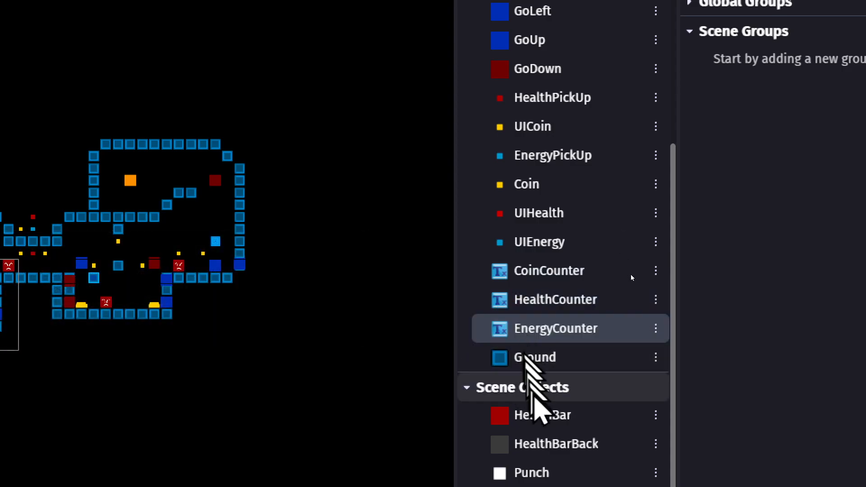
# Step: Make the remaining HealthBar, HealthBarBack, Punch and Portal scene objects global, placing them between EnergyCounter and Ground
pyautogui.moveTo(531, 421)
pyautogui.mouseDown()
pyautogui.moveTo(539, 352)
pyautogui.moveTo(523, 336)
pyautogui.mouseUp()
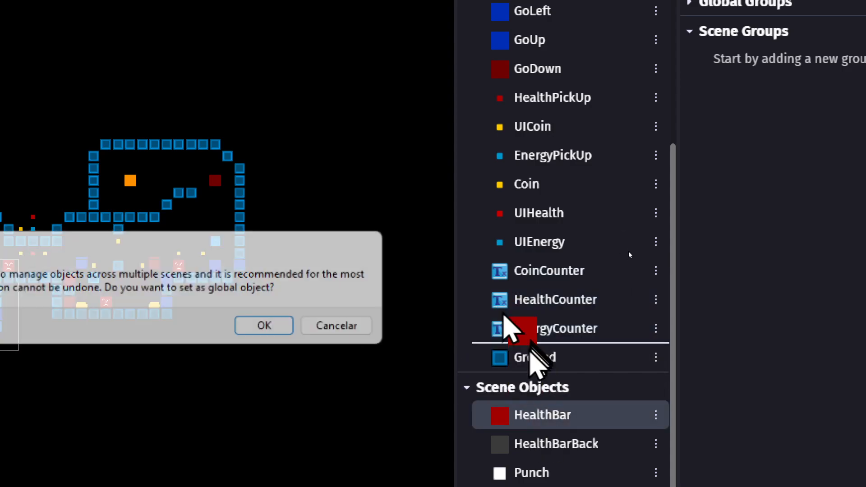
pyautogui.press('Return')
pyautogui.moveTo(523, 449)
pyautogui.mouseDown()
pyautogui.moveTo(533, 383)
pyautogui.moveTo(530, 270)
pyautogui.mouseUp()
pyautogui.press('Return')
pyautogui.press('Return')
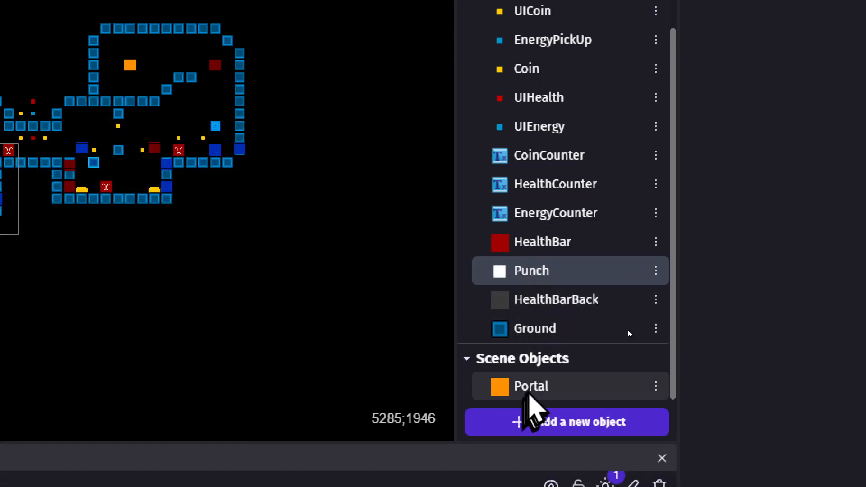
pyautogui.moveTo(534, 396); pyautogui.dragTo(534, 319)
pyautogui.press('Return')
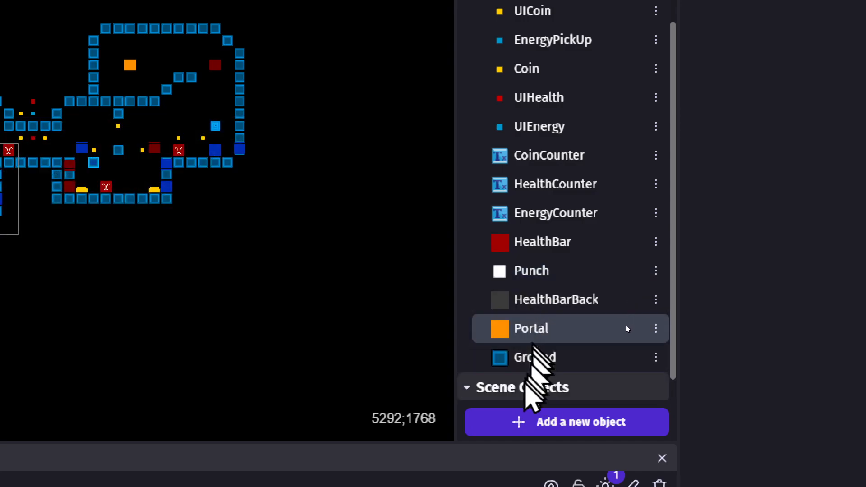
pyautogui.scroll(-1, 623, 286)
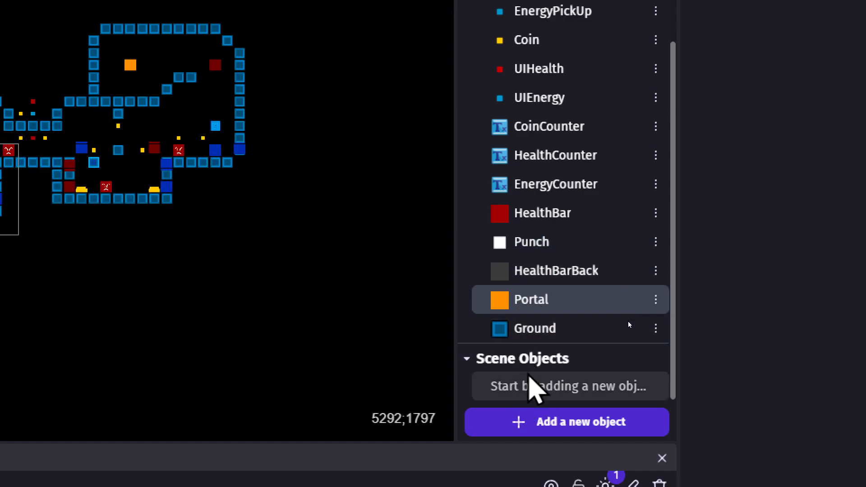
# Step: Create a global objects folder named "Player Stuff" and put the Player object in it
pyautogui.scroll(5, 529, 375)
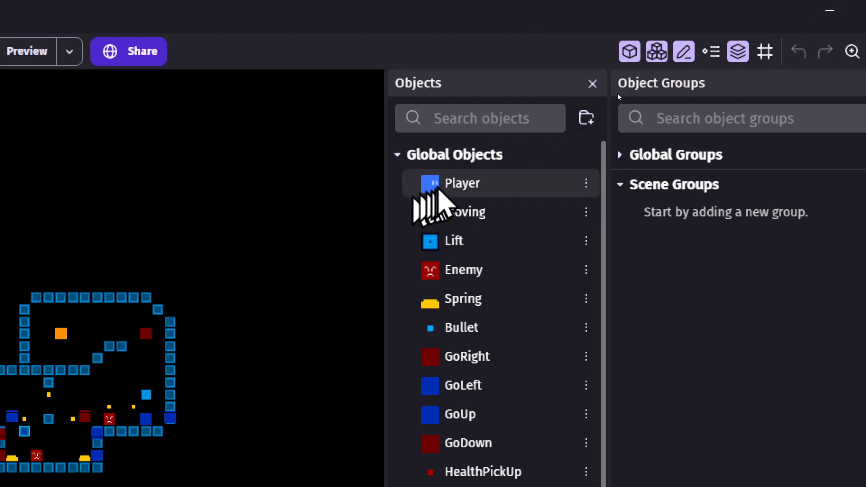
pyautogui.click(440, 189)
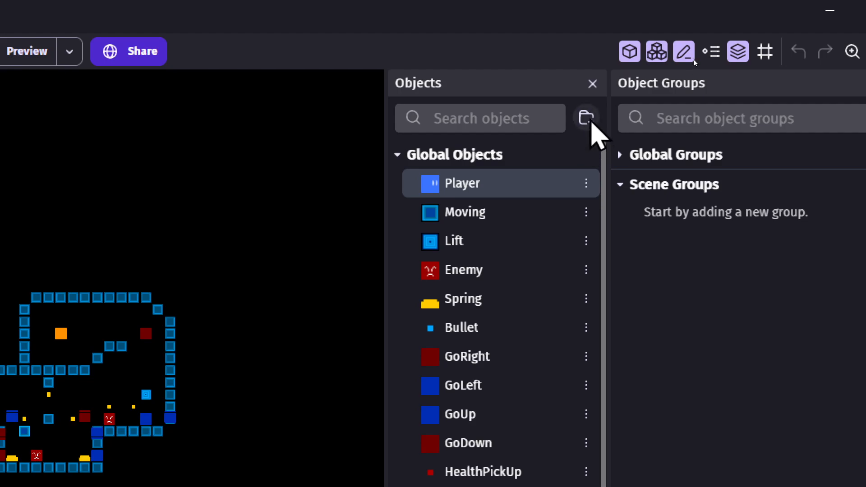
pyautogui.click(587, 118)
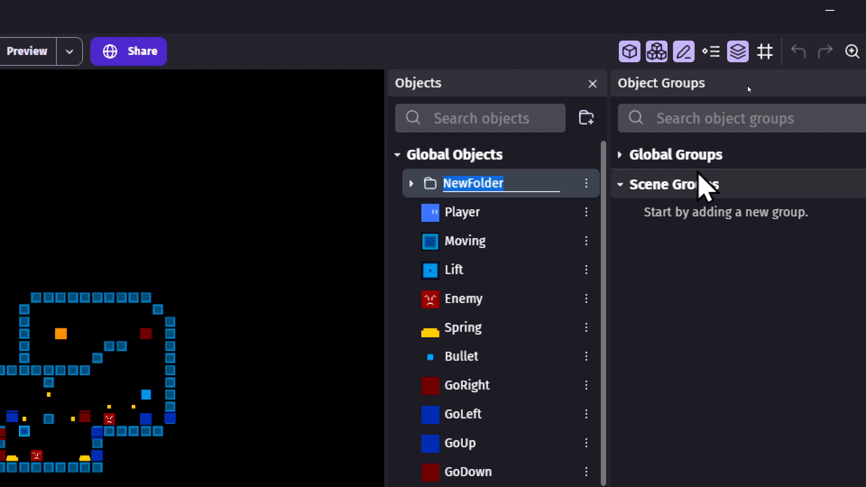
pyautogui.write('Player Stuff')
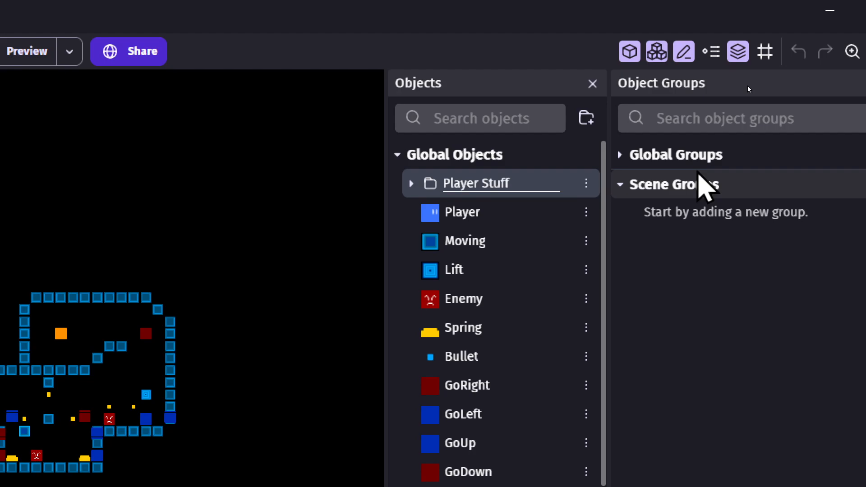
pyautogui.press('Return')
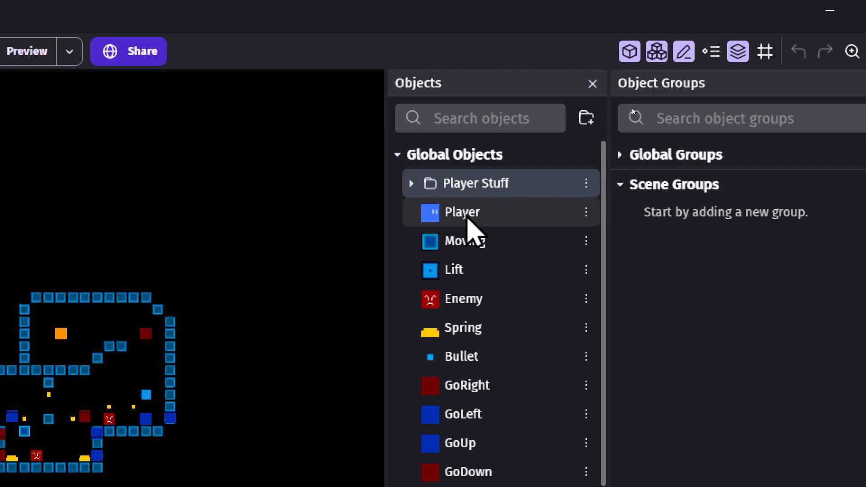
pyautogui.moveTo(467, 218); pyautogui.dragTo(469, 199)
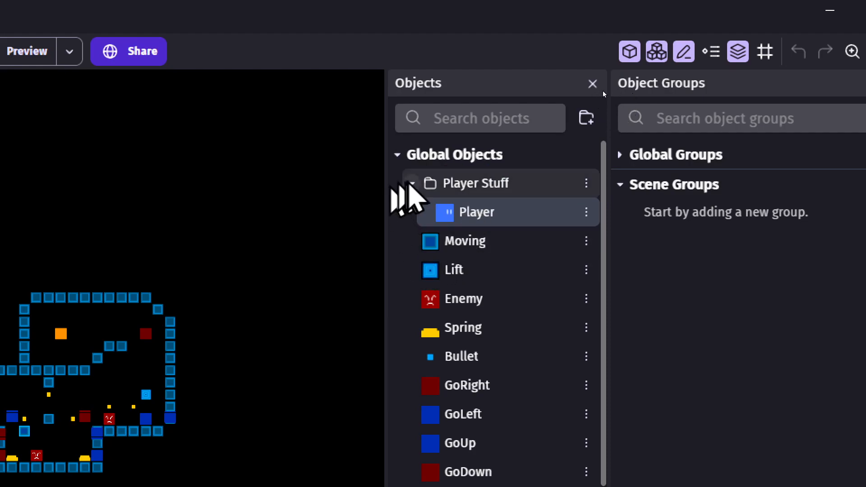
pyautogui.click(411, 184)
pyautogui.click(412, 183)
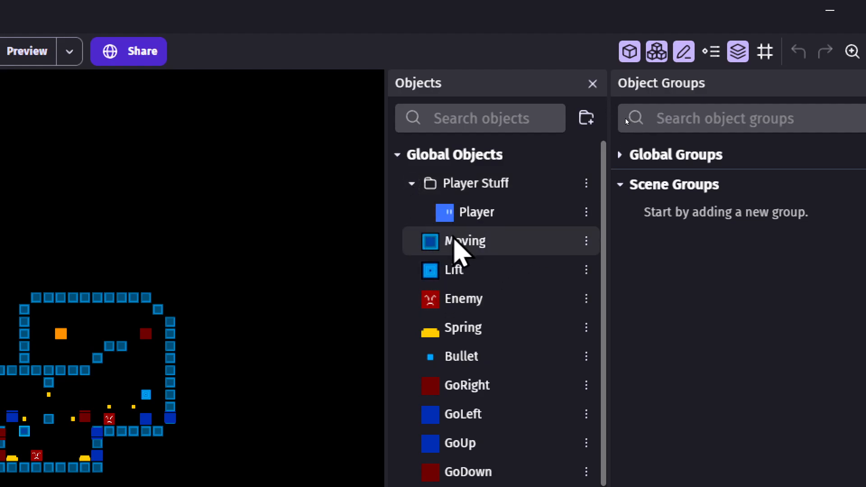
# Step: Create a folder named "Tiles" below Player Stuff and move the Moving and Lift objects into it
pyautogui.click(455, 241)
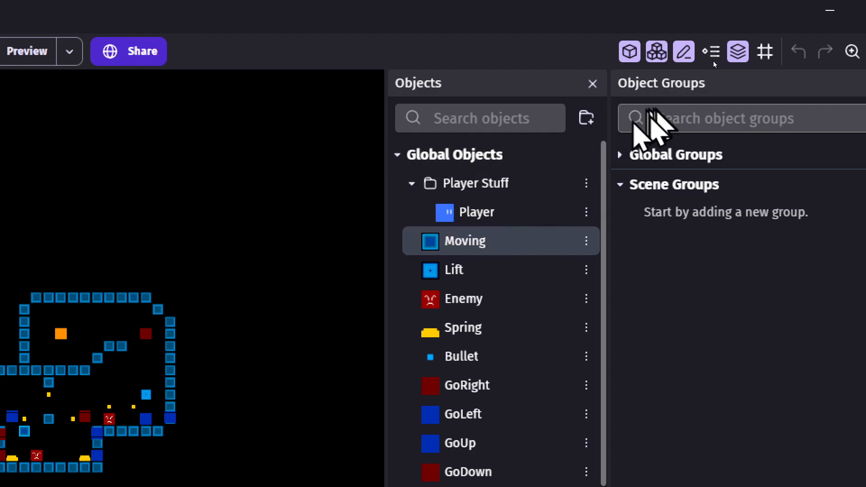
pyautogui.click(586, 118)
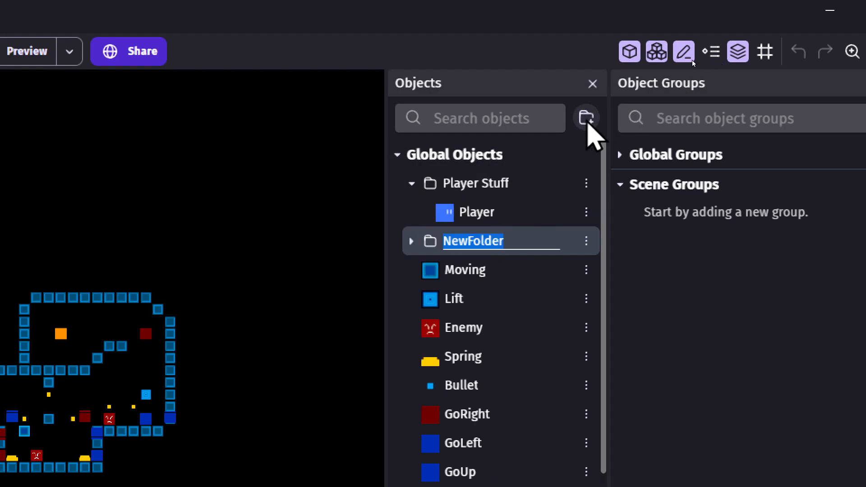
pyautogui.write('T')
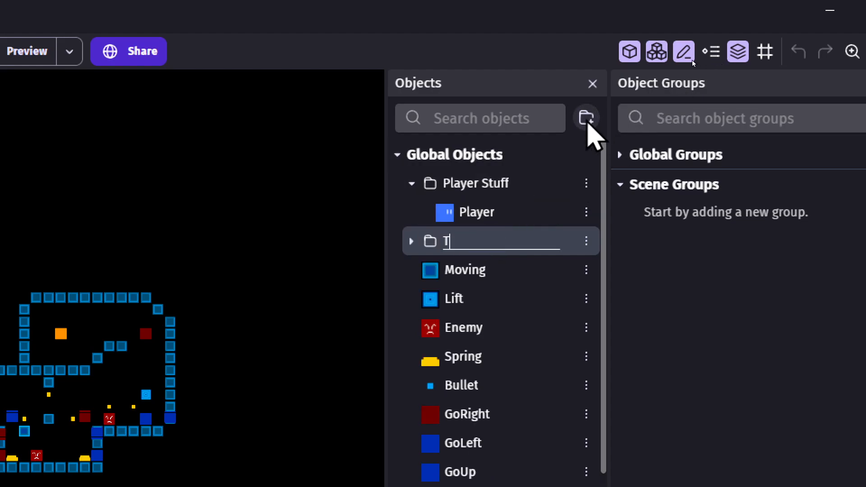
pyautogui.write('iles')
pyautogui.press('Return')
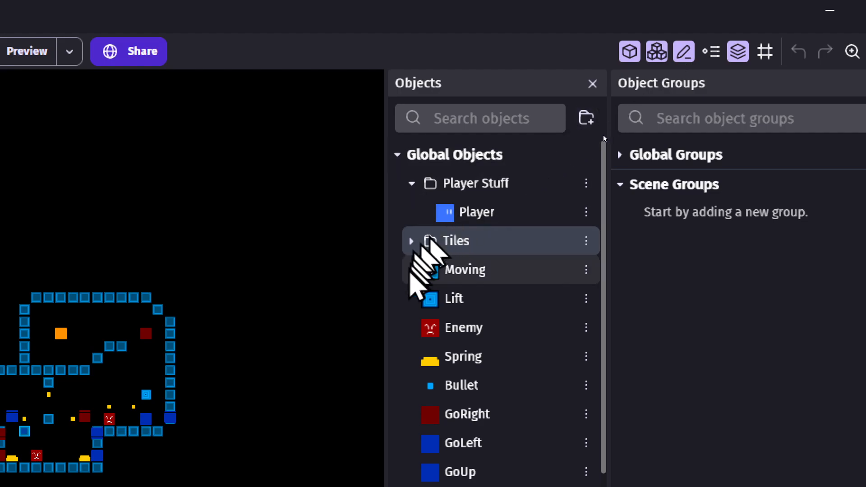
pyautogui.moveTo(454, 269); pyautogui.dragTo(453, 253)
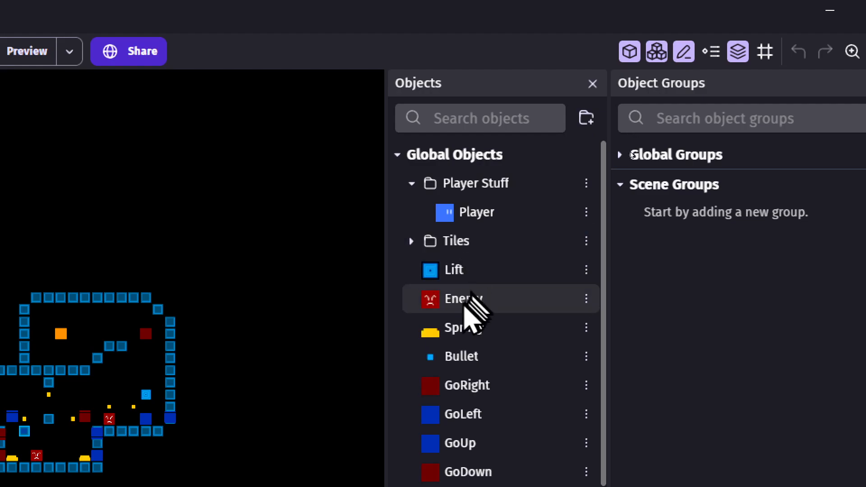
pyautogui.moveTo(445, 274); pyautogui.dragTo(457, 244)
# Step: Look through the remaining global objects and the Tiles folder's contents, leaving the Tiles and Player Stuff folders collapsed
pyautogui.scroll(-5, 460, 289)
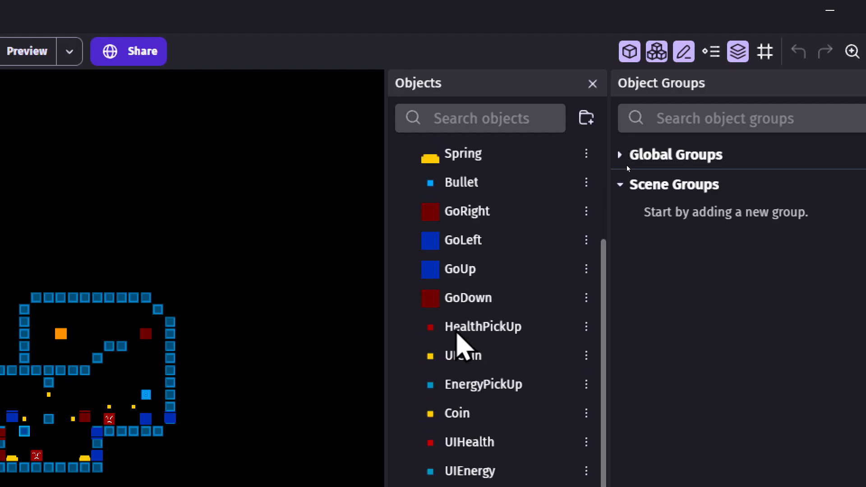
pyautogui.scroll(5, 453, 180)
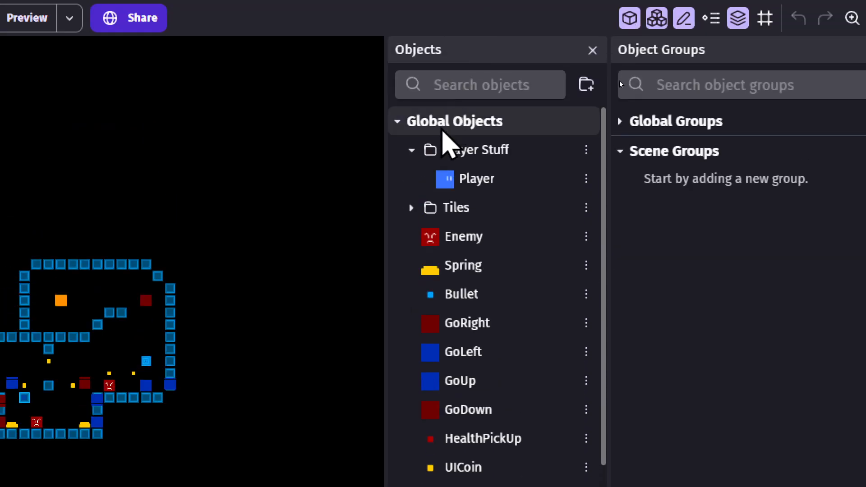
pyautogui.click(411, 208)
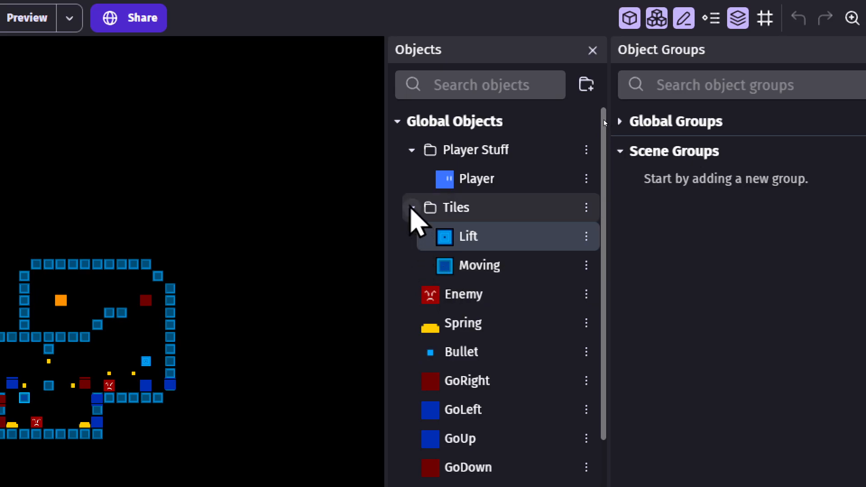
pyautogui.click(411, 208)
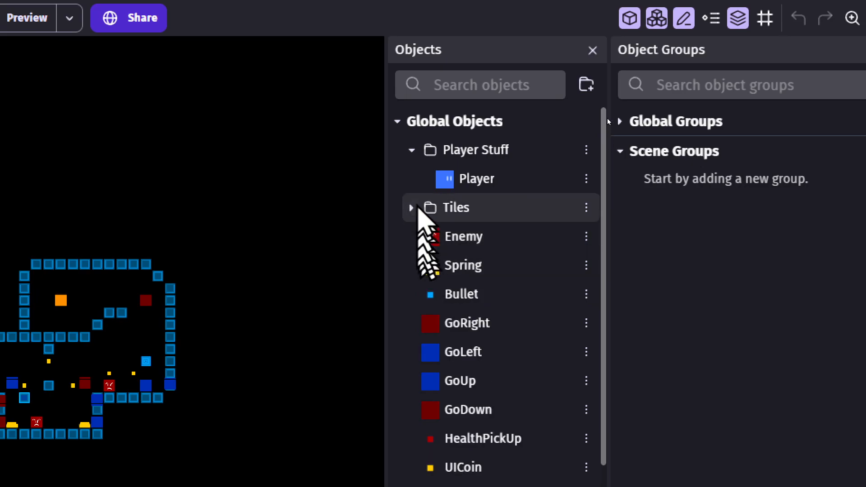
pyautogui.click(411, 150)
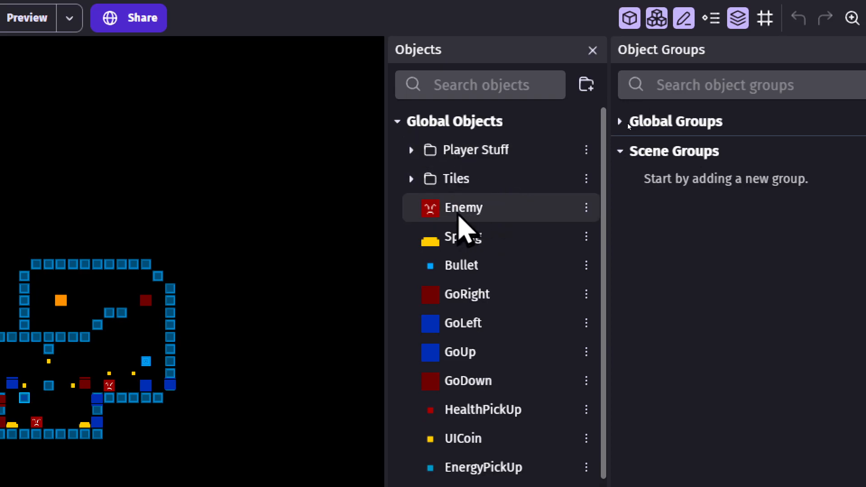
# Step: Create a folder named "Enemies" below Tiles and move the Enemy object into it
pyautogui.click(587, 85)
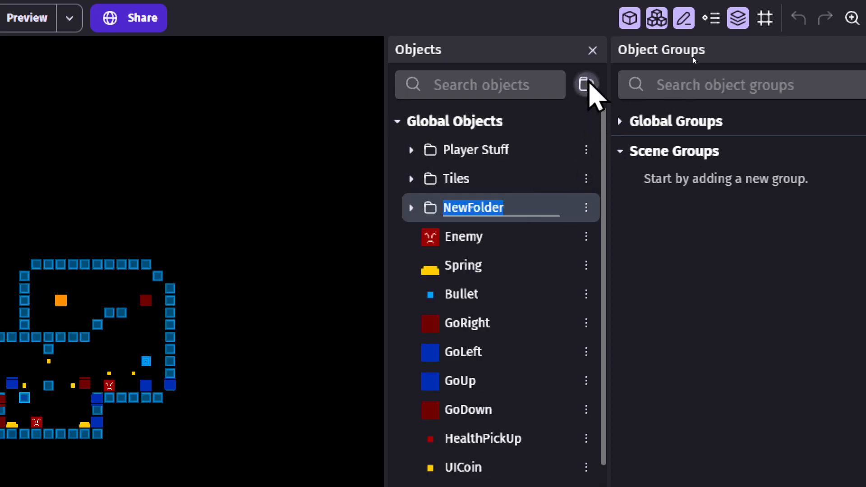
pyautogui.write('Enemies')
pyautogui.press('Return')
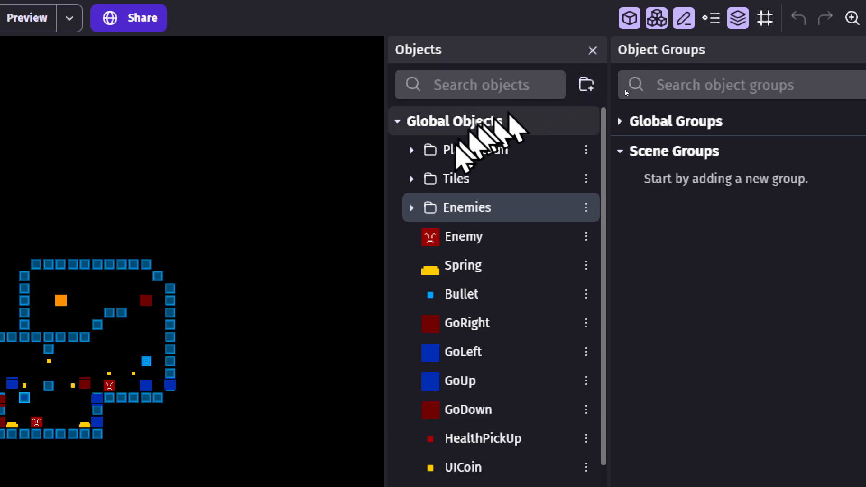
pyautogui.moveTo(465, 244); pyautogui.dragTo(472, 220)
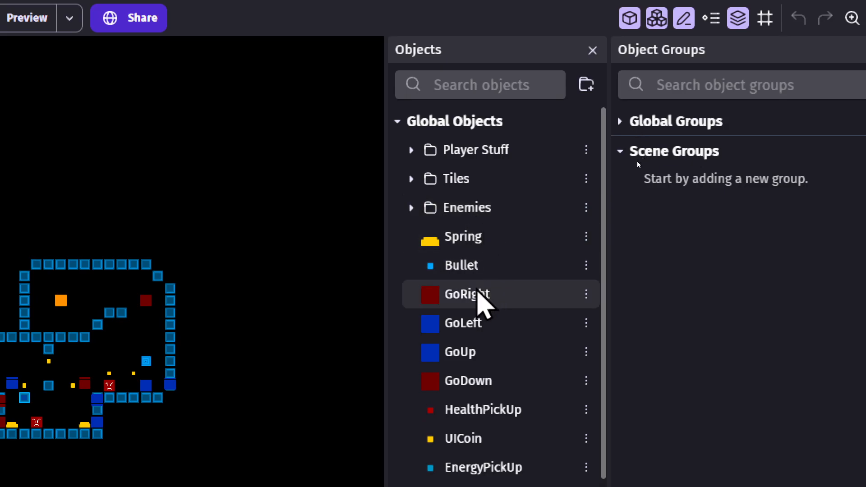
# Step: Move the Spring object into the Tiles folder and the Bullet object into the Player Stuff folder
pyautogui.moveTo(459, 242); pyautogui.dragTo(468, 189)
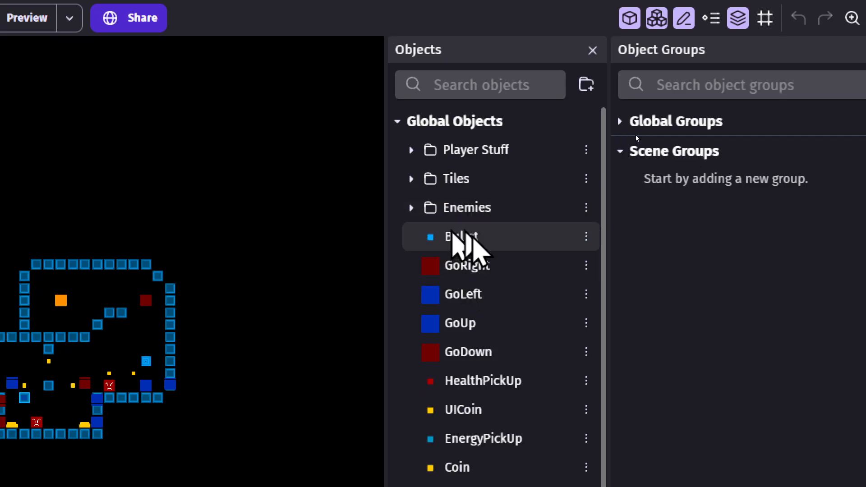
pyautogui.moveTo(464, 248); pyautogui.dragTo(464, 159)
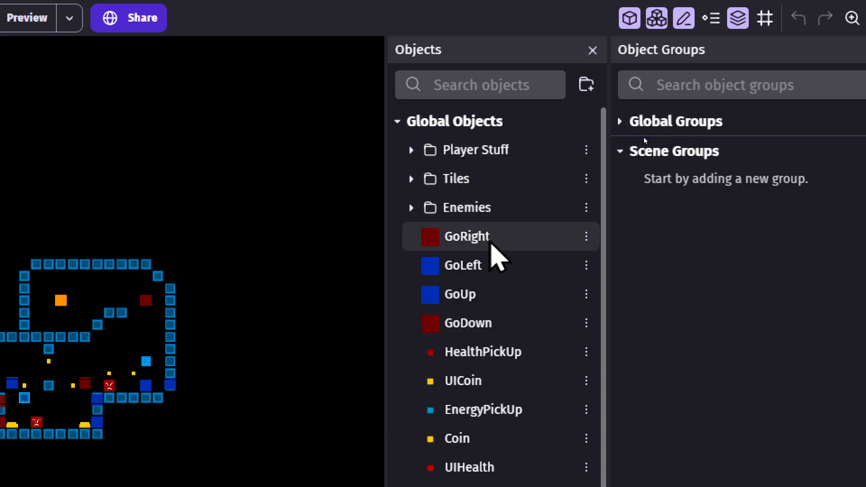
pyautogui.moveTo(459, 234); pyautogui.dragTo(458, 185)
pyautogui.moveTo(462, 238); pyautogui.dragTo(455, 365)
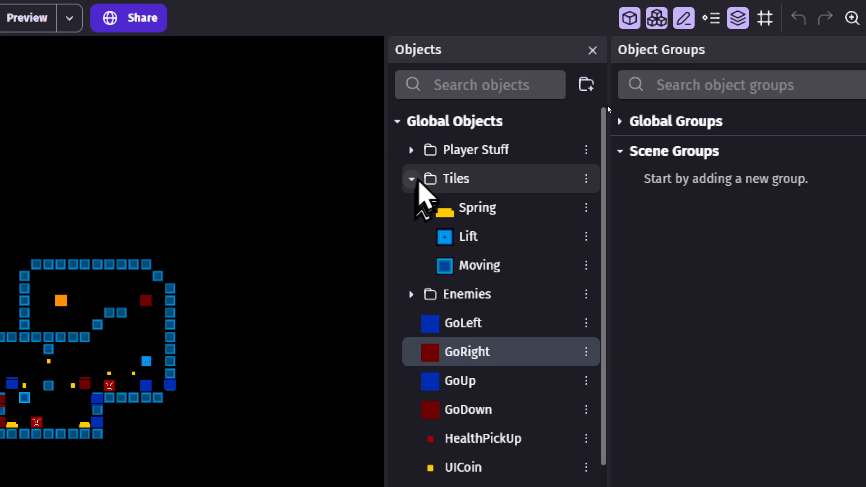
pyautogui.click(413, 179)
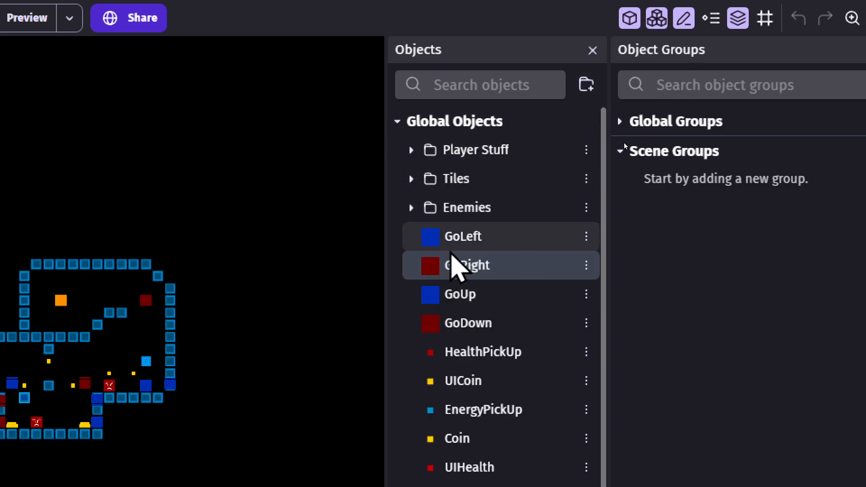
# Step: Create a folder named "Markers" below Enemies and move the GoLeft, GoRight, GoUp and GoDown objects into it
pyautogui.click(463, 238)
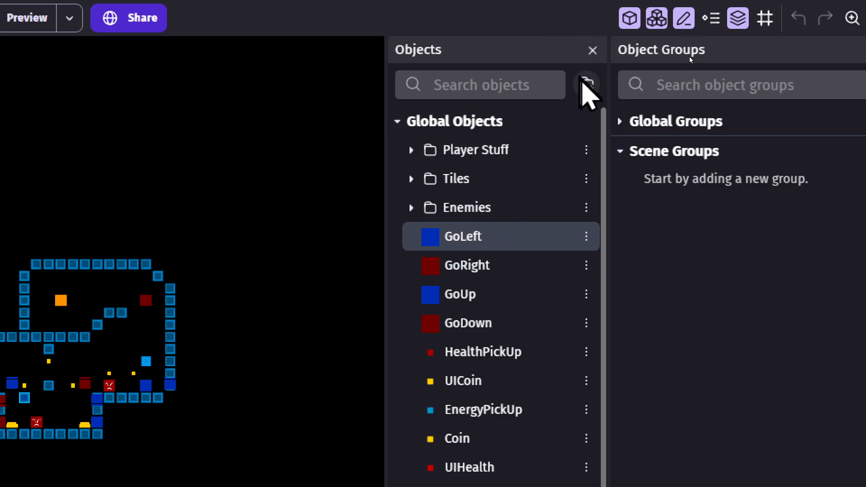
pyautogui.click(586, 84)
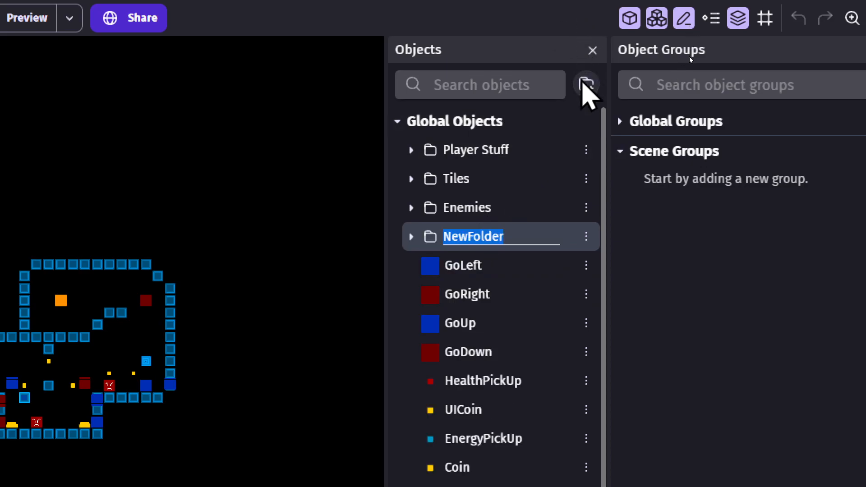
pyautogui.write('Markers')
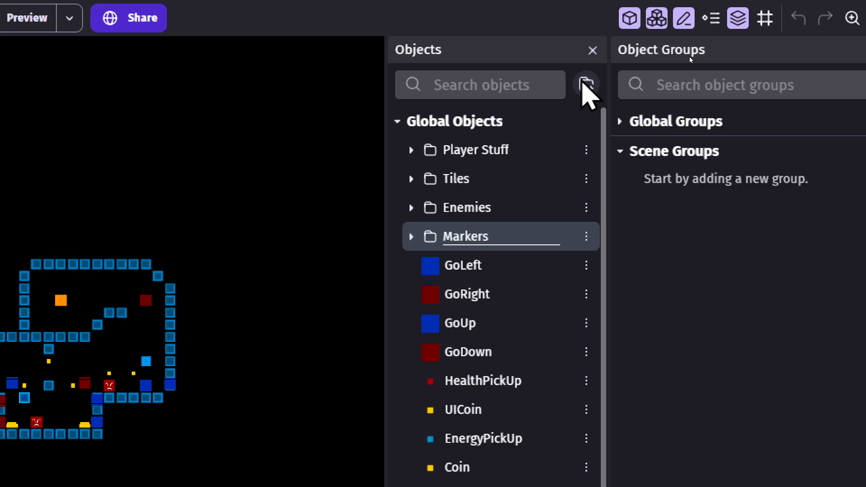
pyautogui.press('Return')
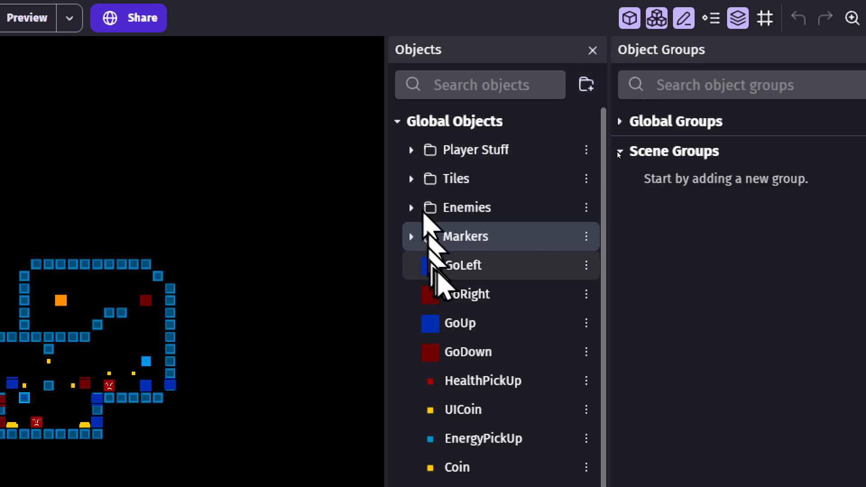
pyautogui.moveTo(450, 275); pyautogui.dragTo(461, 239)
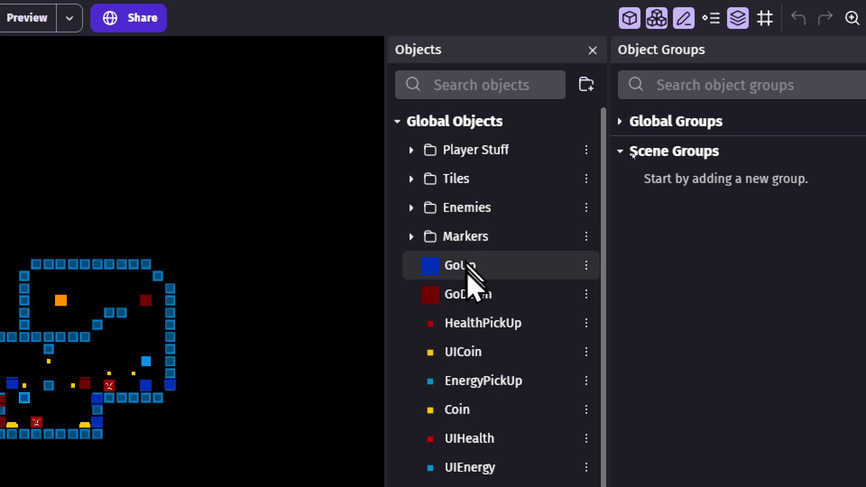
pyautogui.moveTo(468, 271); pyautogui.dragTo(465, 247)
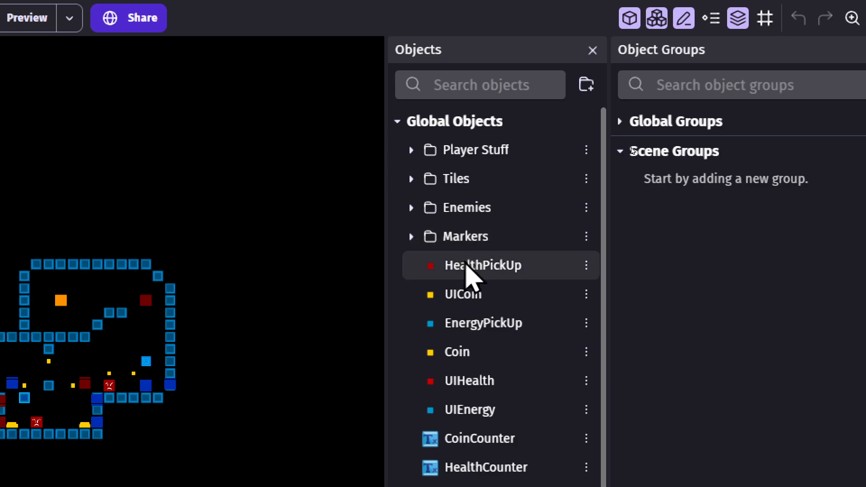
# Step: Move HealthPickUp into the Player Stuff folder, and create a folder named "UI Stuff" below Markers with UICoin in it
pyautogui.moveTo(467, 269); pyautogui.dragTo(464, 156)
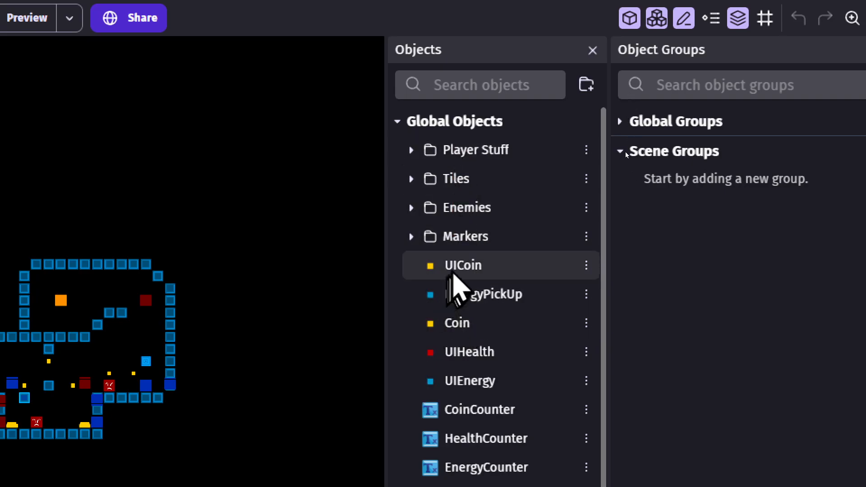
pyautogui.click(456, 271)
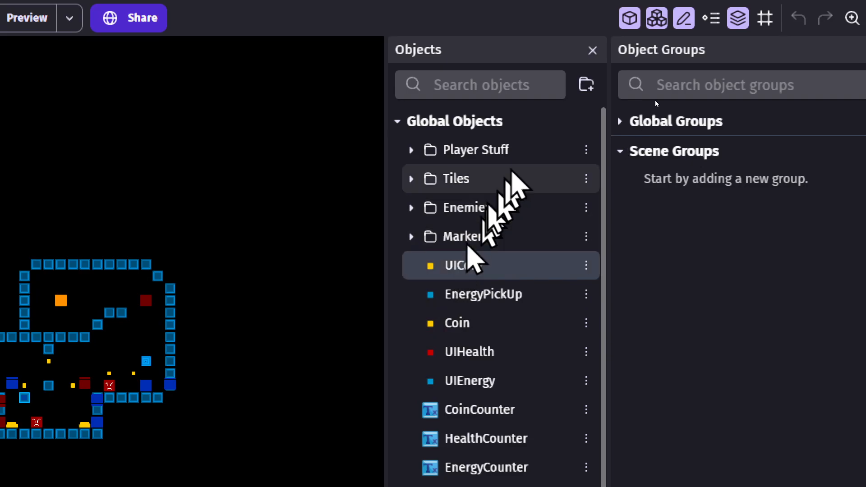
pyautogui.click(586, 84)
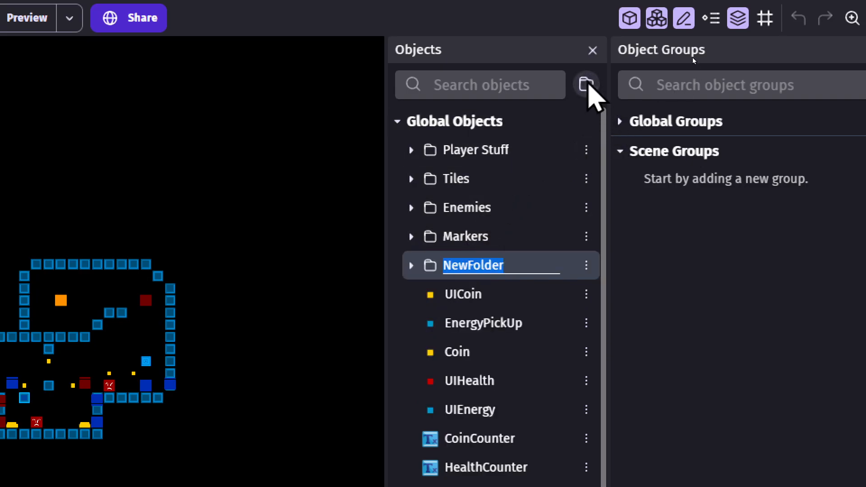
pyautogui.write('UI Stuff')
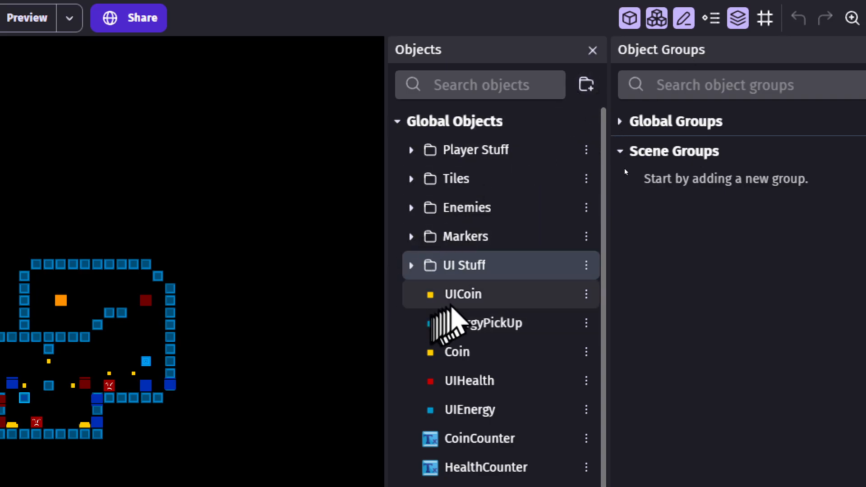
pyautogui.moveTo(459, 295); pyautogui.dragTo(467, 267)
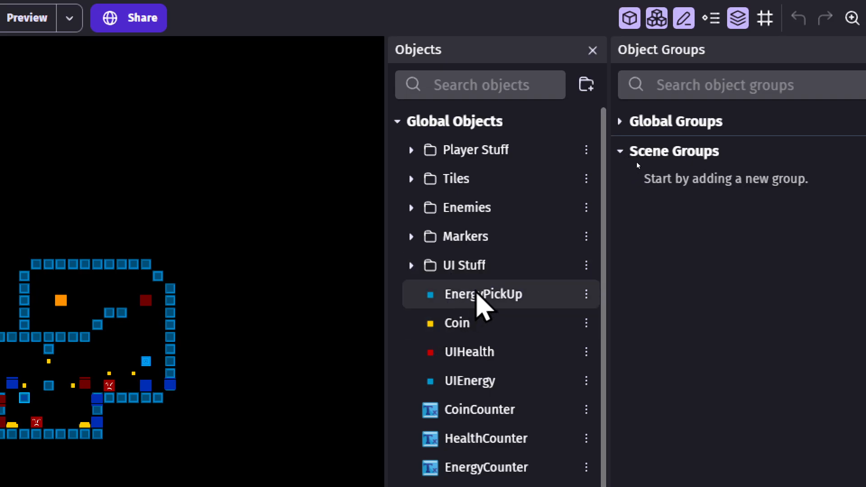
# Step: Move the EnergyPickUp and Coin objects into the Player Stuff folder, check its contents, and leave Player Stuff and Tiles collapsed
pyautogui.moveTo(477, 292); pyautogui.dragTo(465, 147)
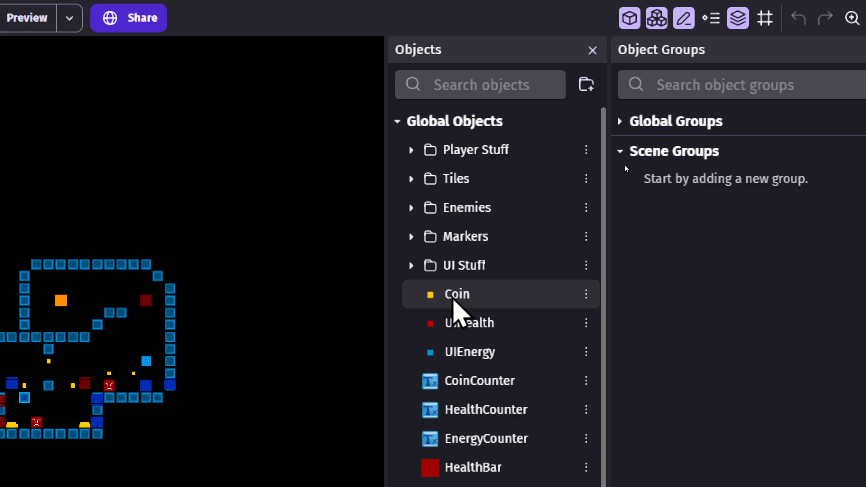
pyautogui.moveTo(452, 285); pyautogui.dragTo(462, 157)
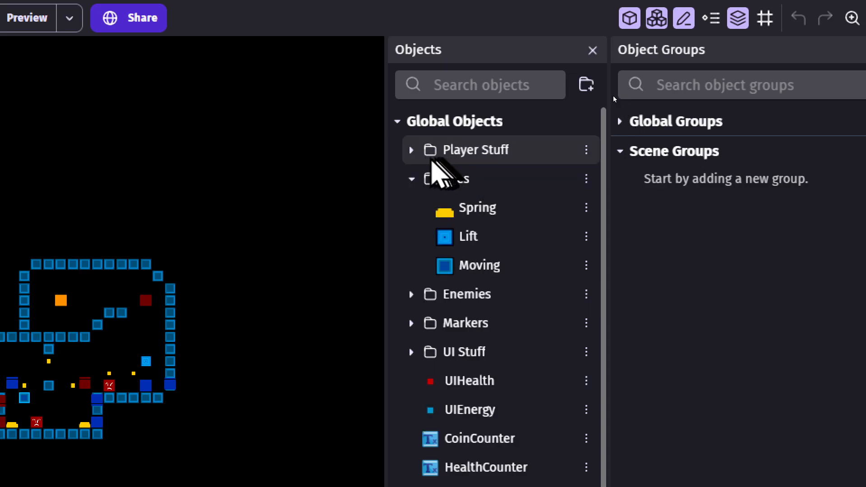
pyautogui.click(412, 150)
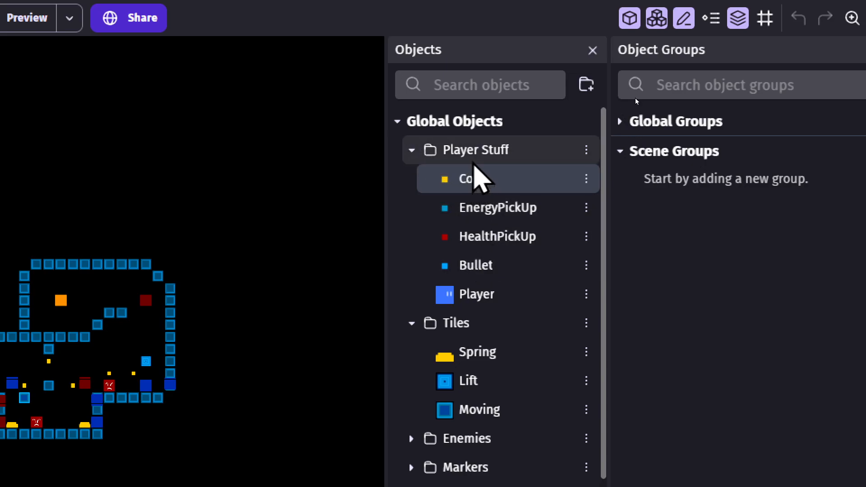
pyautogui.scroll(-2, 465, 259)
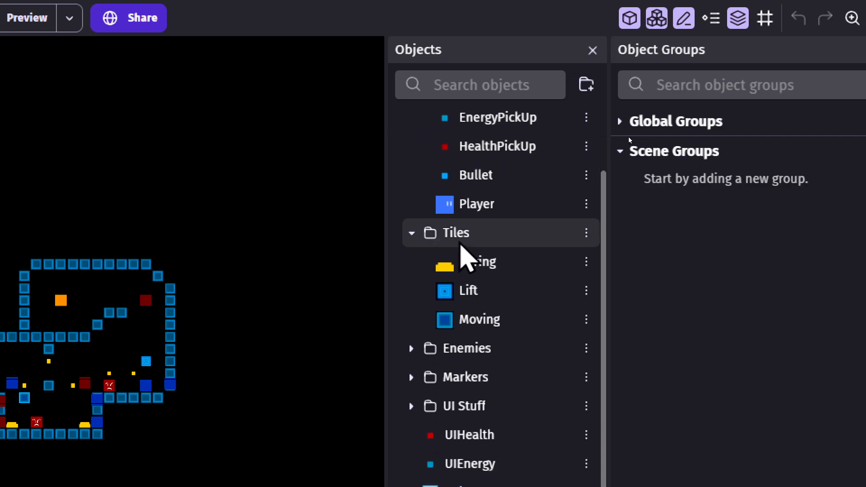
pyautogui.scroll(2, 465, 244)
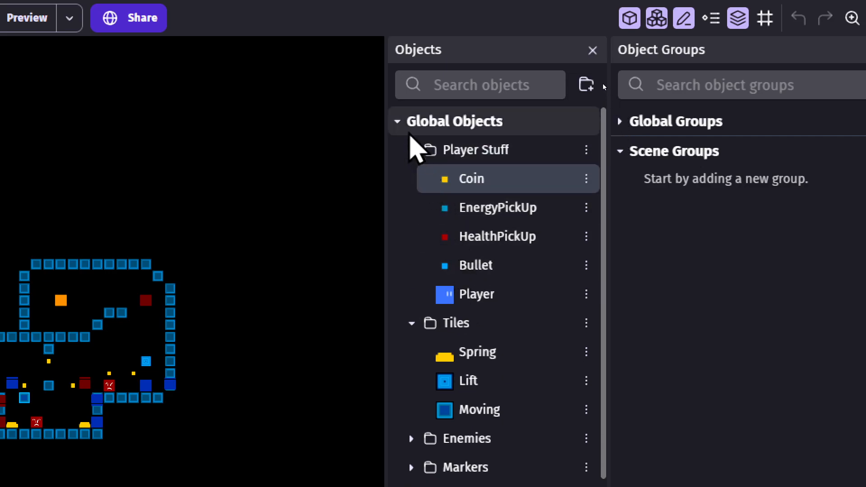
pyautogui.click(410, 150)
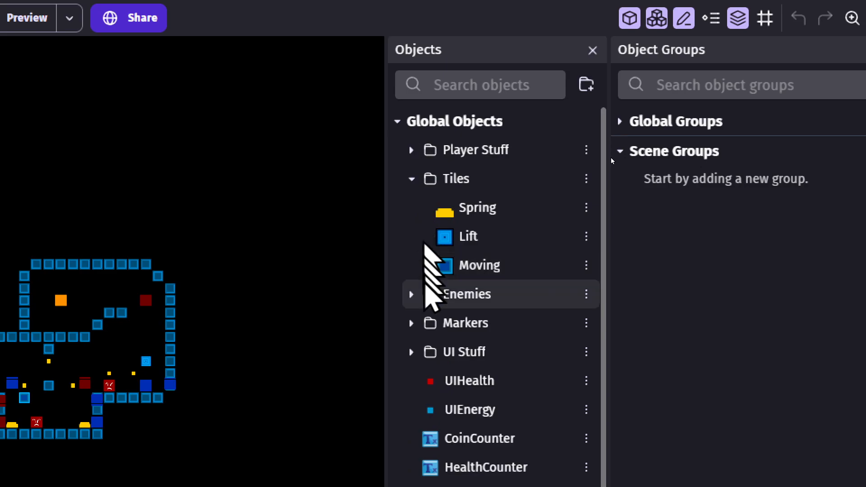
pyautogui.click(411, 179)
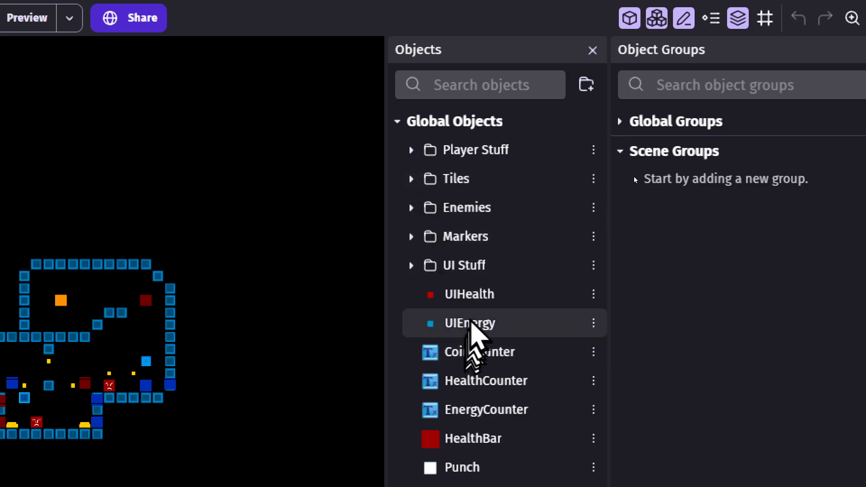
# Step: Move UIHealth, UIEnergy, CoinCounter, HealthCounter, EnergyCounter and HealthBar into the UI Stuff folder and leave it collapsed
pyautogui.moveTo(462, 298); pyautogui.dragTo(466, 267)
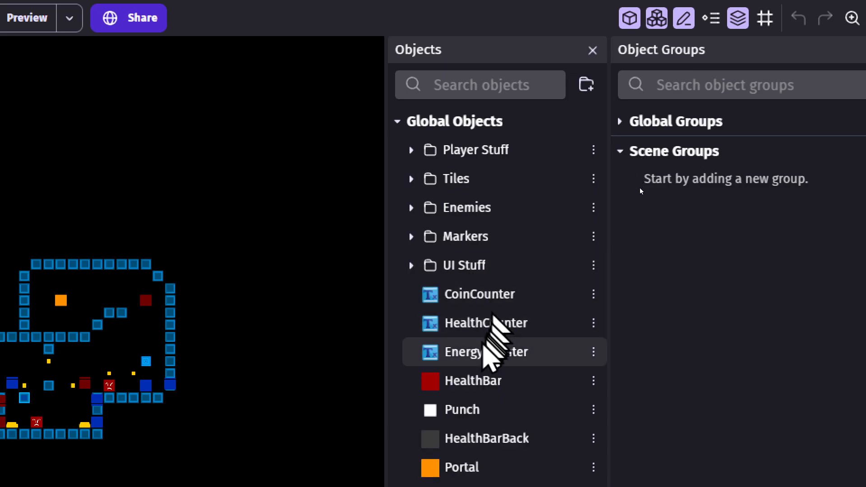
pyautogui.moveTo(469, 305)
pyautogui.mouseDown()
pyautogui.moveTo(464, 272)
pyautogui.moveTo(474, 274)
pyautogui.mouseUp()
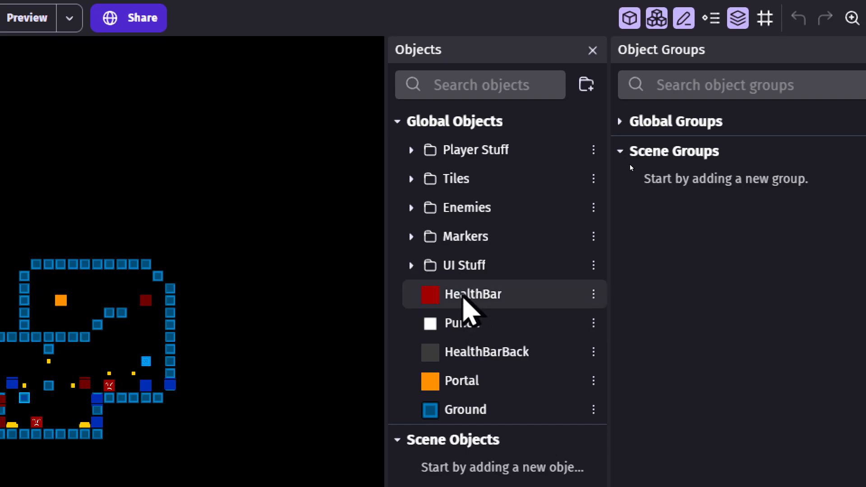
pyautogui.moveTo(464, 297); pyautogui.dragTo(469, 276)
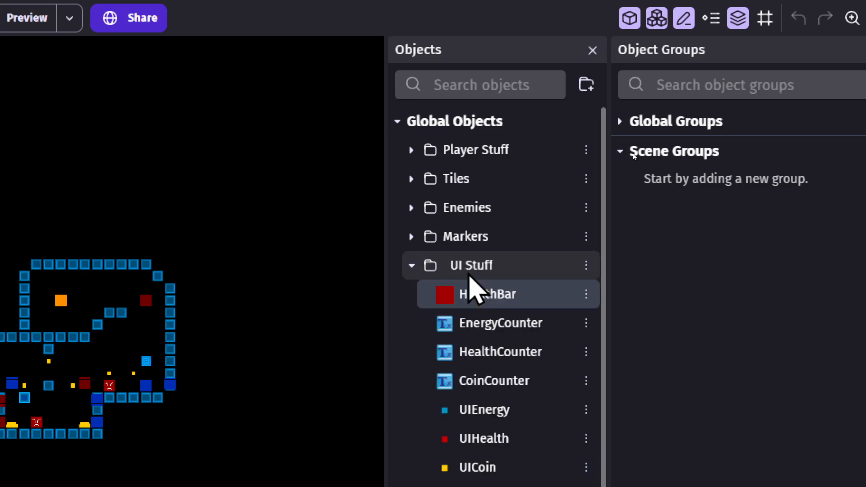
pyautogui.click(412, 265)
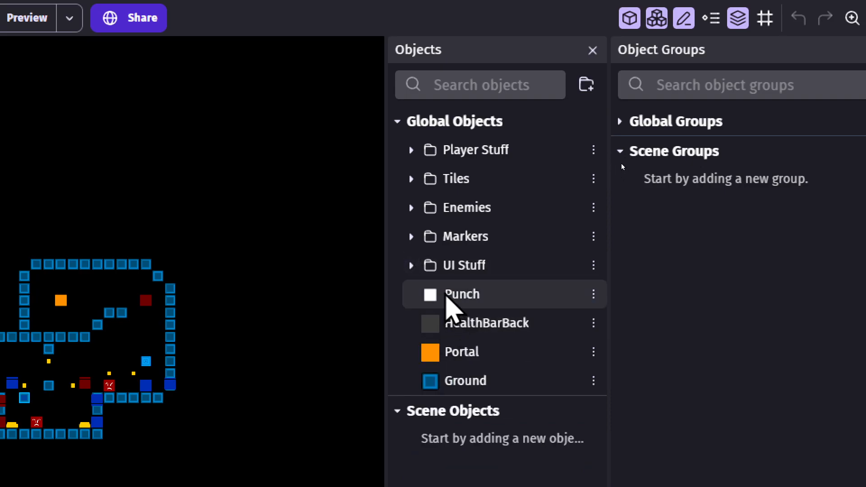
# Step: Move the Punch object into the Player Stuff folder and the Portal and Ground objects into the Tiles folder
pyautogui.moveTo(447, 300); pyautogui.dragTo(460, 168)
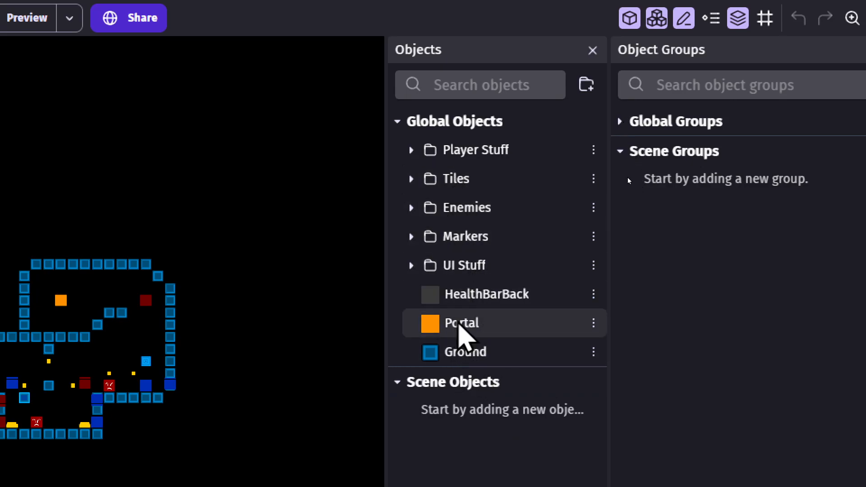
pyautogui.moveTo(459, 324); pyautogui.dragTo(457, 190)
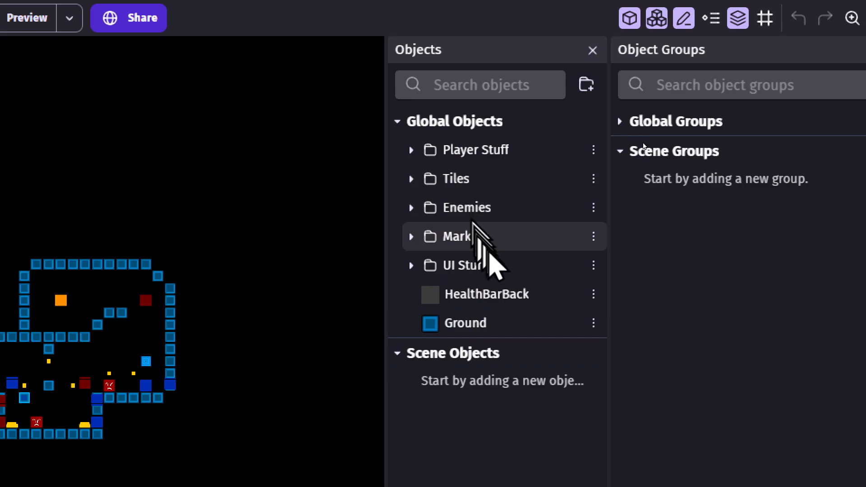
pyautogui.moveTo(460, 332); pyautogui.dragTo(479, 194)
# Step: Reorder the objects in the Tiles folder to Ground, Lift, Moving, Spring, Portal and collapse the folder
pyautogui.click(411, 180)
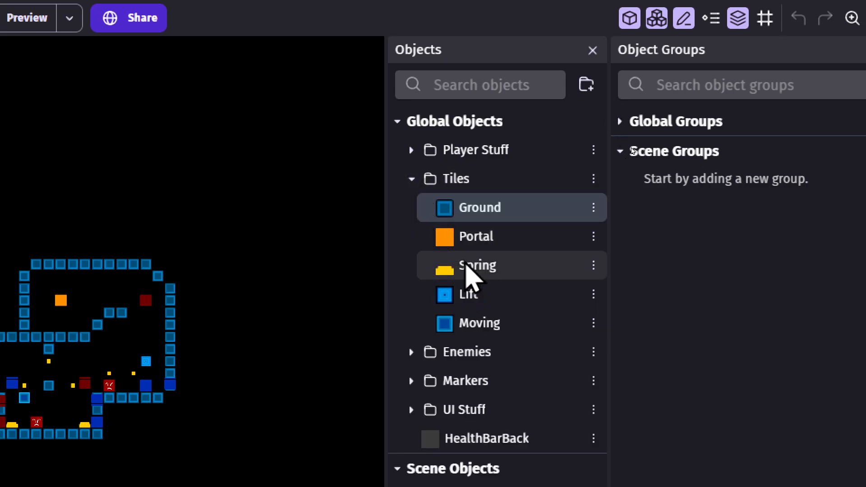
pyautogui.moveTo(467, 295); pyautogui.dragTo(477, 253)
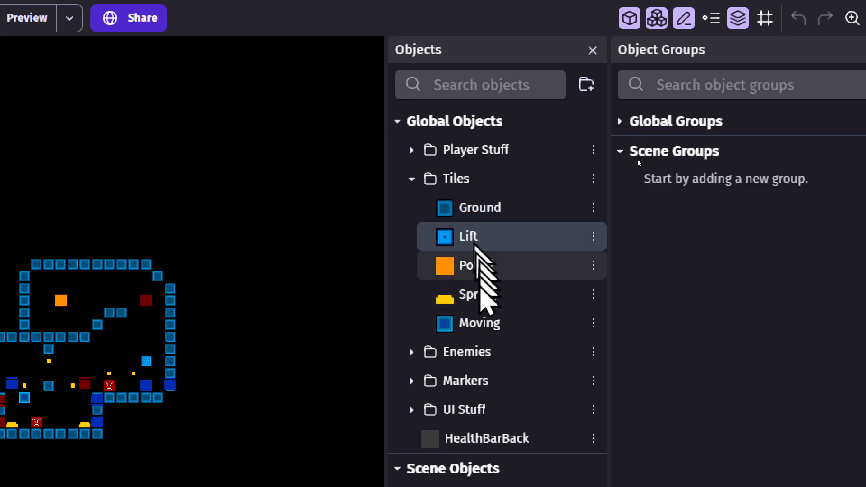
pyautogui.moveTo(464, 332); pyautogui.dragTo(464, 269)
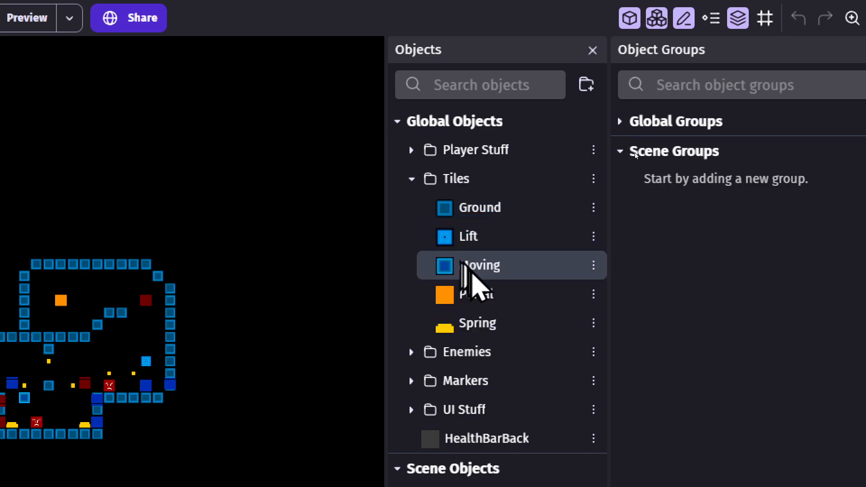
pyautogui.moveTo(460, 314); pyautogui.dragTo(458, 284)
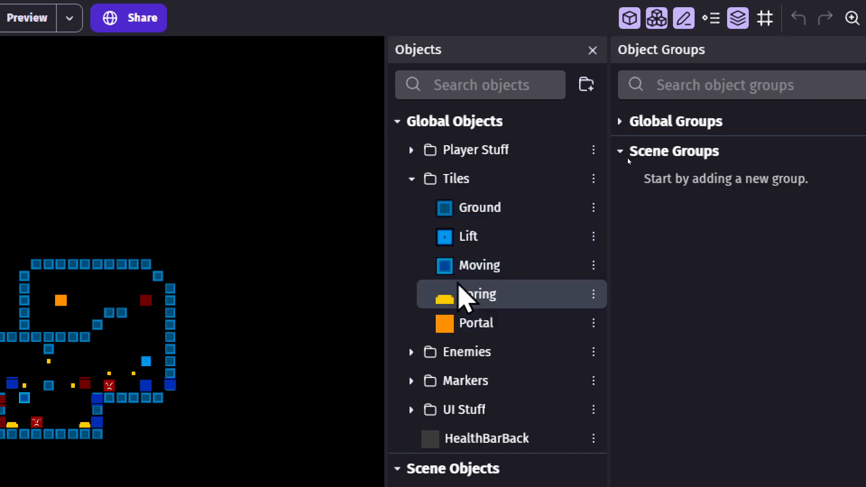
pyautogui.click(411, 179)
# Step: Reposition Punch directly above Player inside the Player Stuff folder and collapse the folder
pyautogui.click(411, 149)
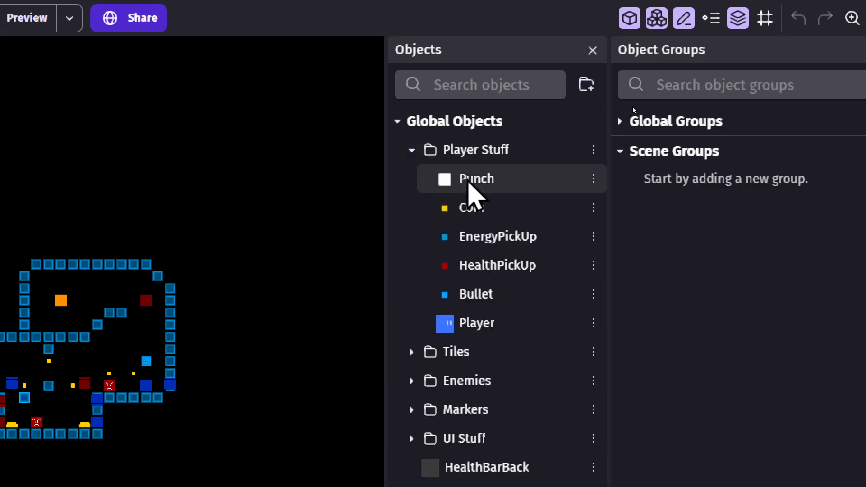
pyautogui.moveTo(468, 183); pyautogui.dragTo(464, 310)
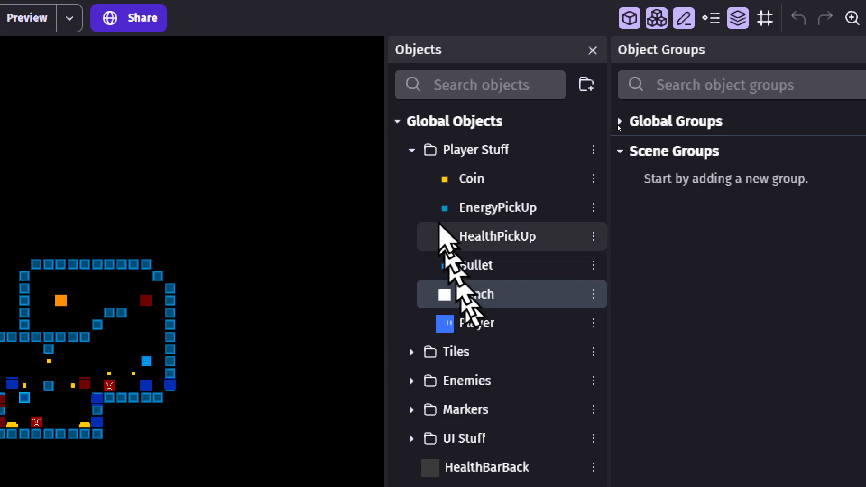
pyautogui.click(412, 151)
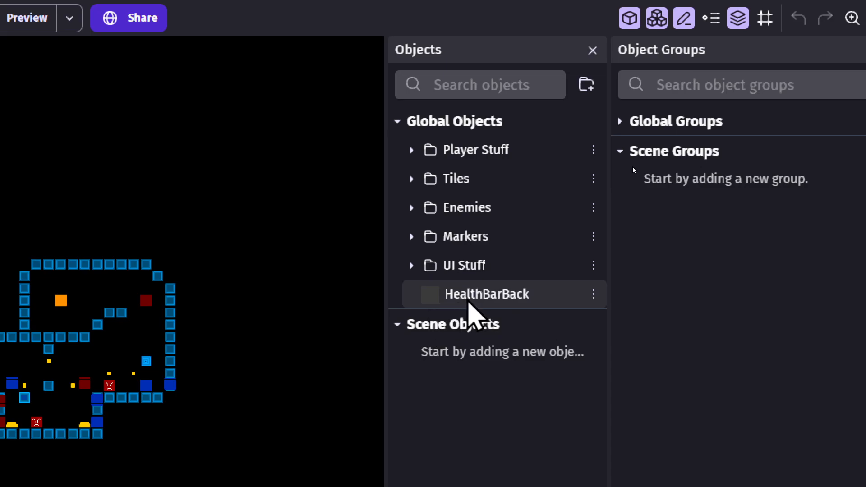
# Step: Move the HealthBarBack object into the UI Stuff folder, check the folder's contents and collapse it
pyautogui.moveTo(469, 303); pyautogui.dragTo(469, 280)
pyautogui.click(411, 266)
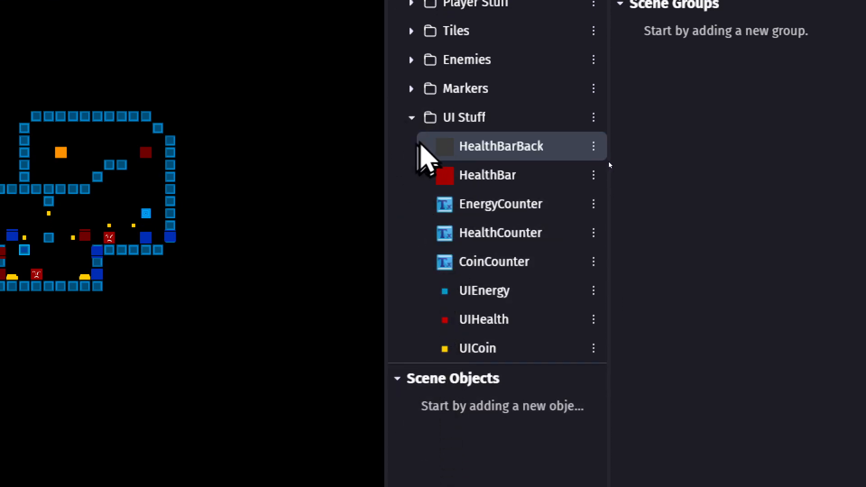
pyautogui.click(411, 118)
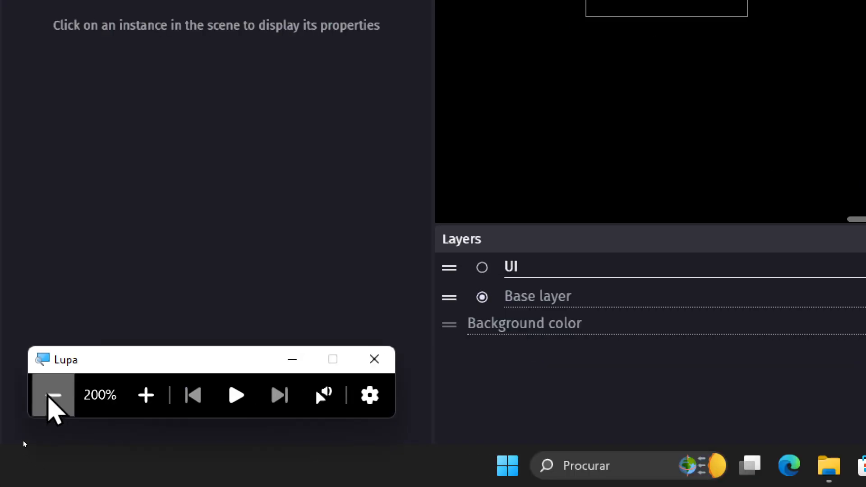
# Step: Open the Level02 scene and place a Ground tile from the Tiles folder in it
pyautogui.click(52, 396)
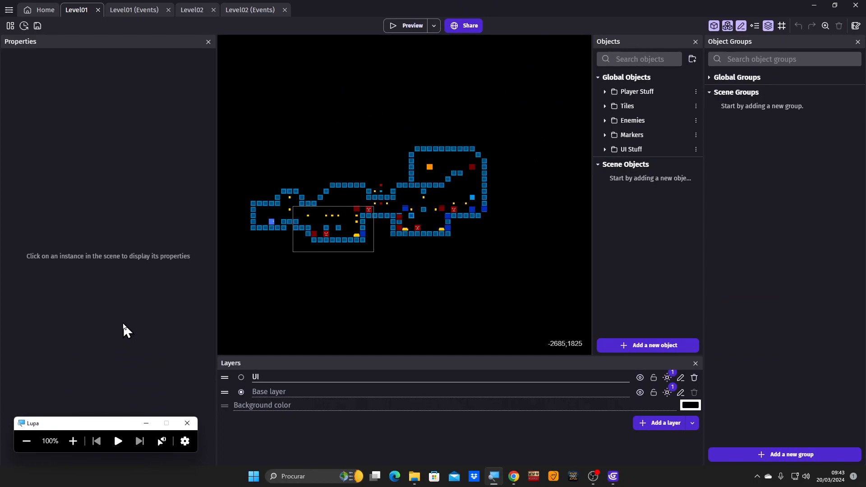
pyautogui.click(257, 11)
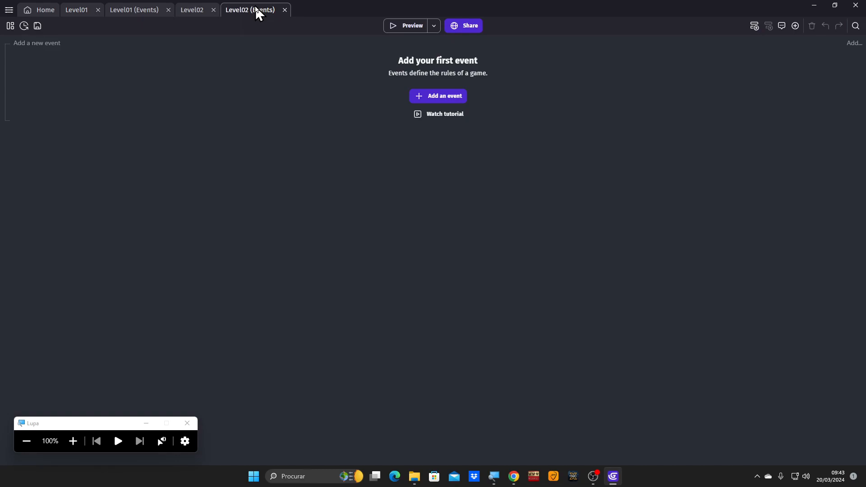
pyautogui.click(190, 14)
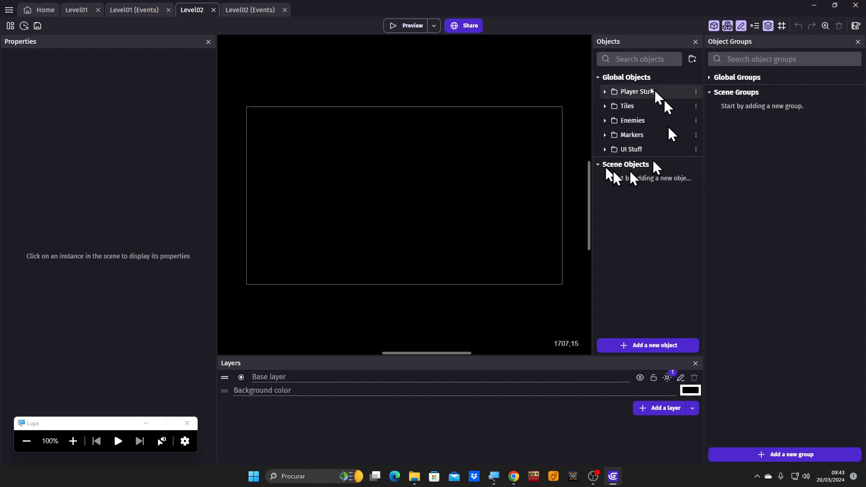
pyautogui.click(71, 443)
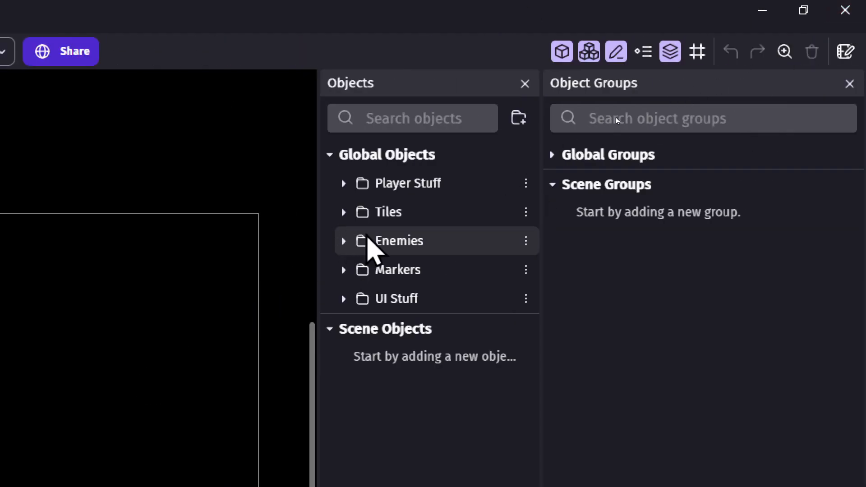
pyautogui.click(343, 212)
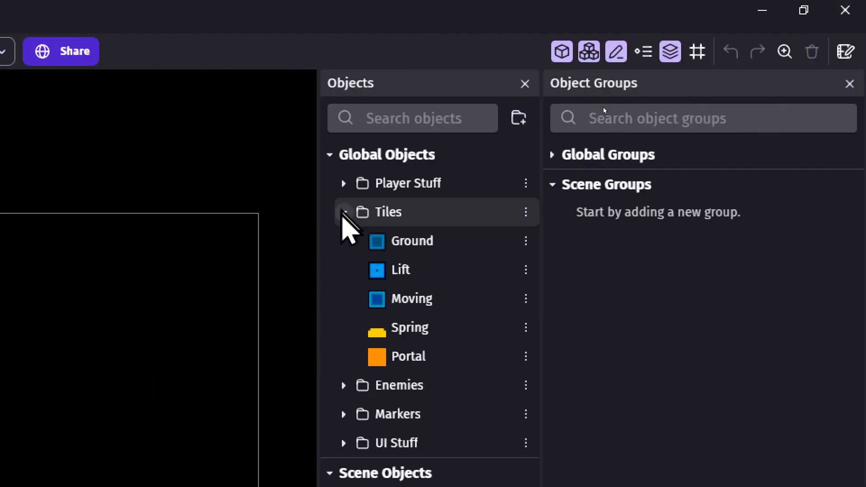
pyautogui.moveTo(396, 244); pyautogui.dragTo(345, 337)
pyautogui.moveTo(345, 338); pyautogui.dragTo(317, 335)
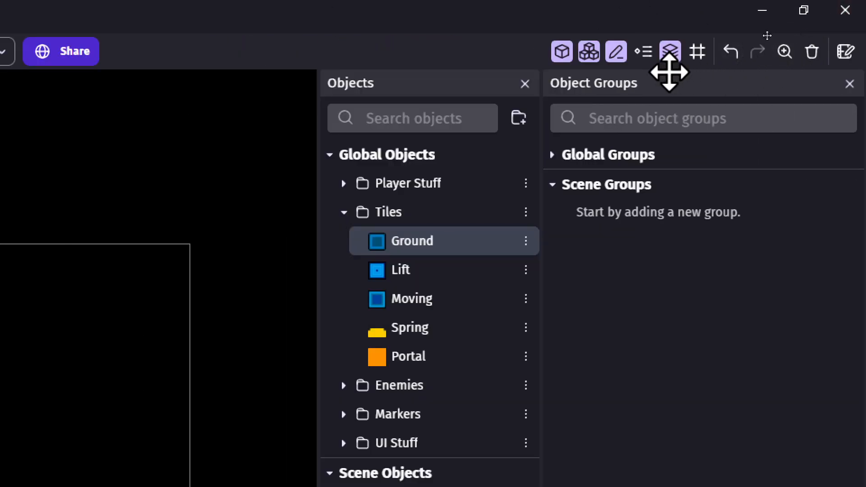
# Step: Show the grid in the Level02 scene and set its line color to black (0;0;0)
pyautogui.click(697, 52)
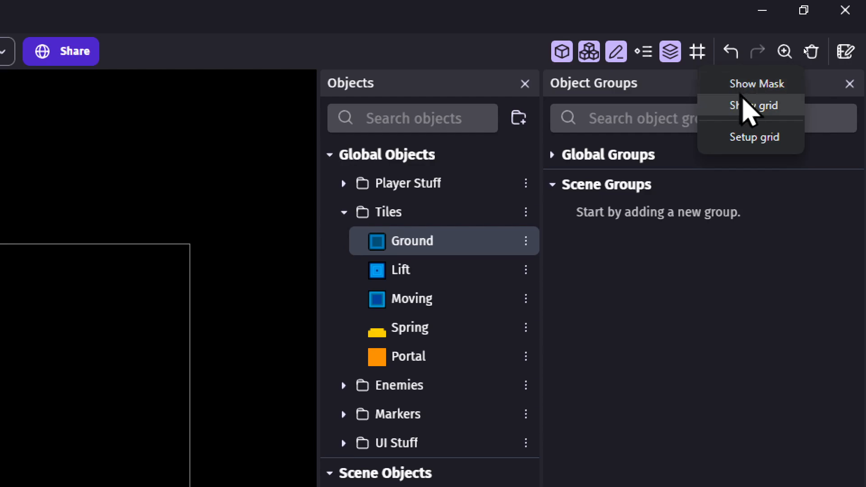
pyautogui.click(745, 105)
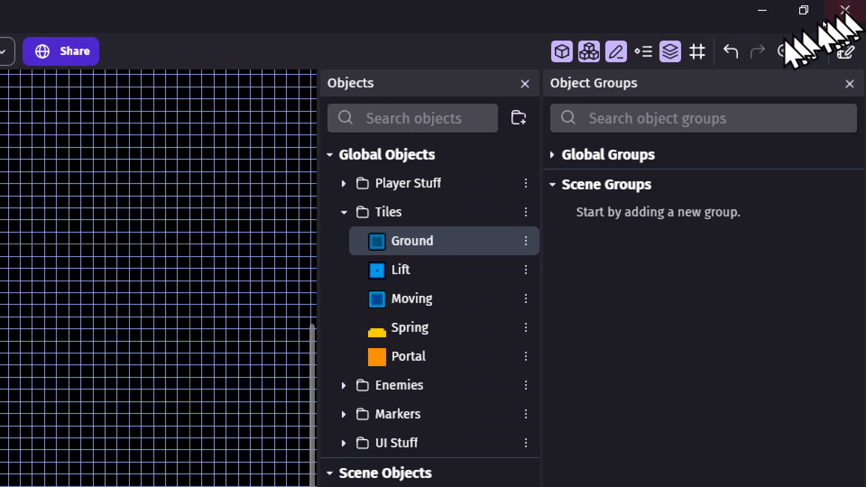
pyautogui.click(698, 52)
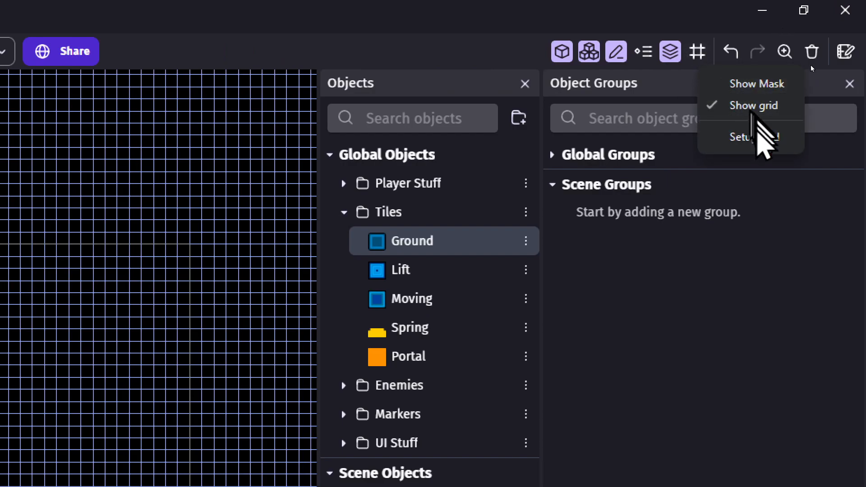
pyautogui.click(758, 136)
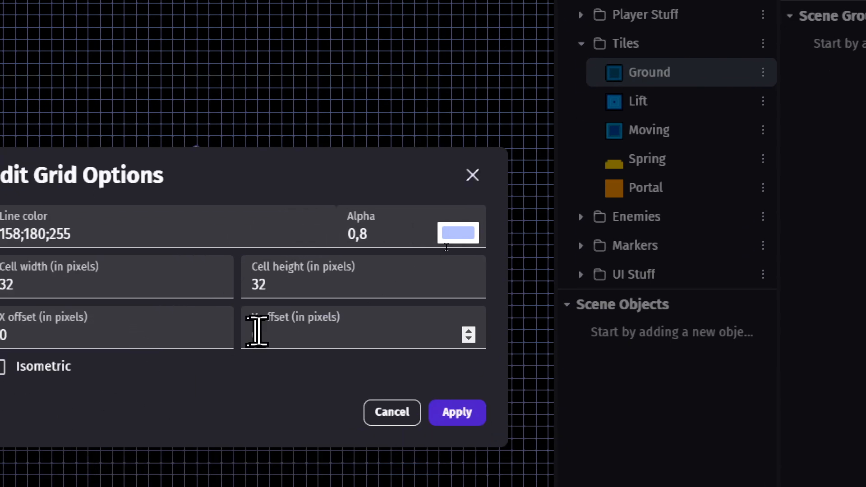
pyautogui.click(458, 233)
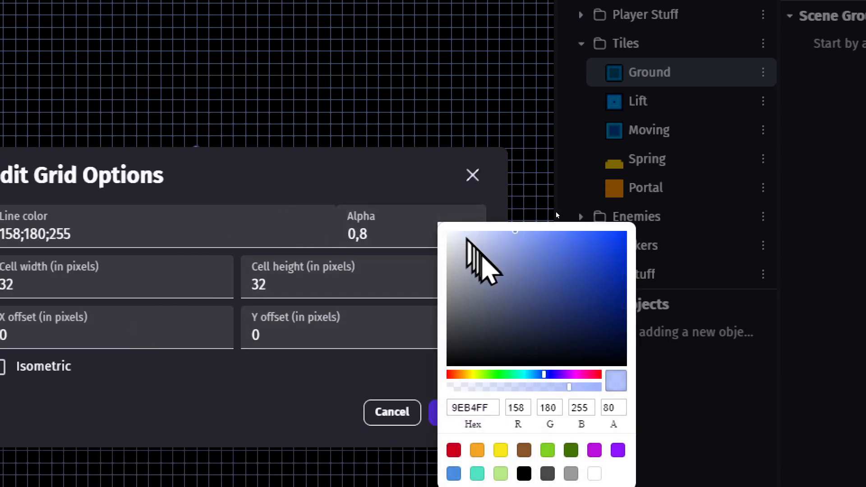
pyautogui.click(449, 364)
pyautogui.click(351, 397)
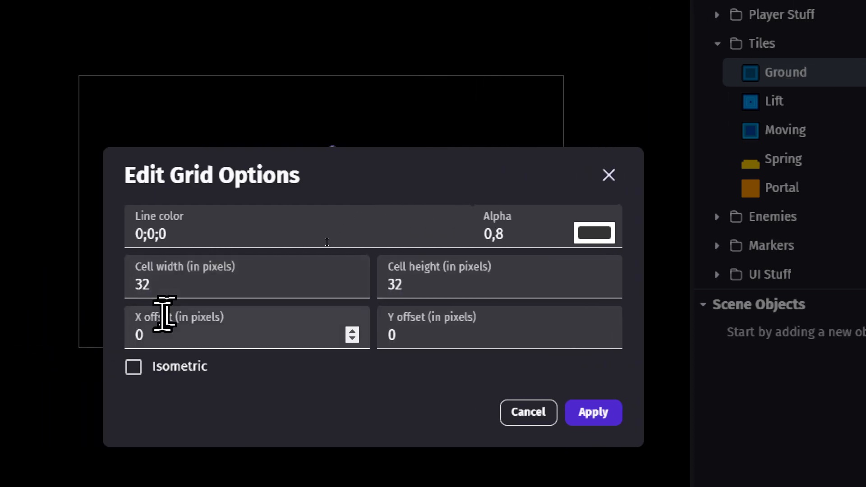
# Step: Set the grid's cell width and cell height to 96 pixels and apply the grid options
pyautogui.doubleClick(168, 289)
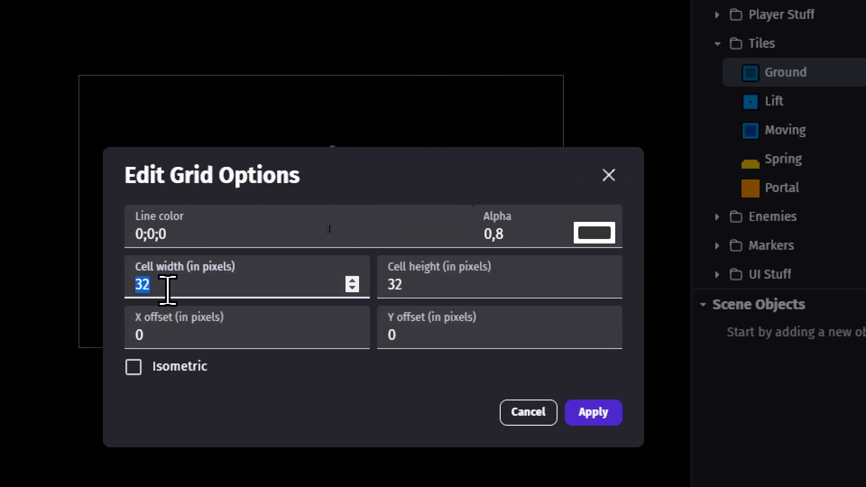
pyautogui.write('96')
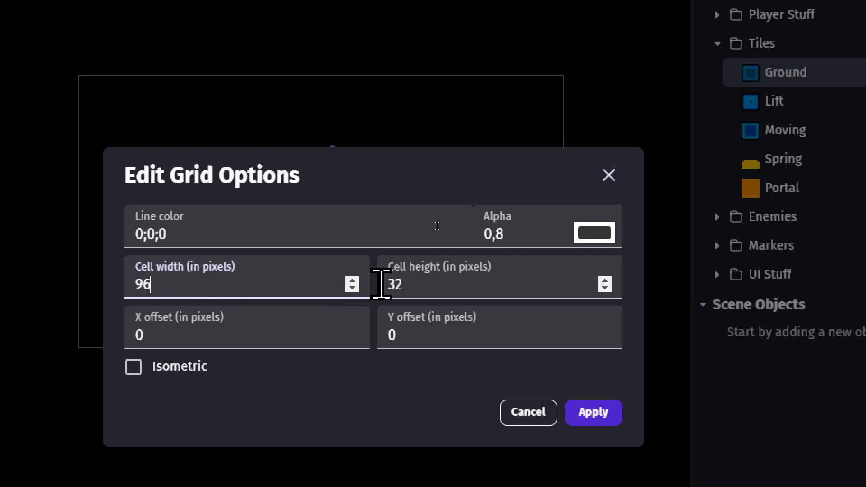
pyautogui.doubleClick(406, 284)
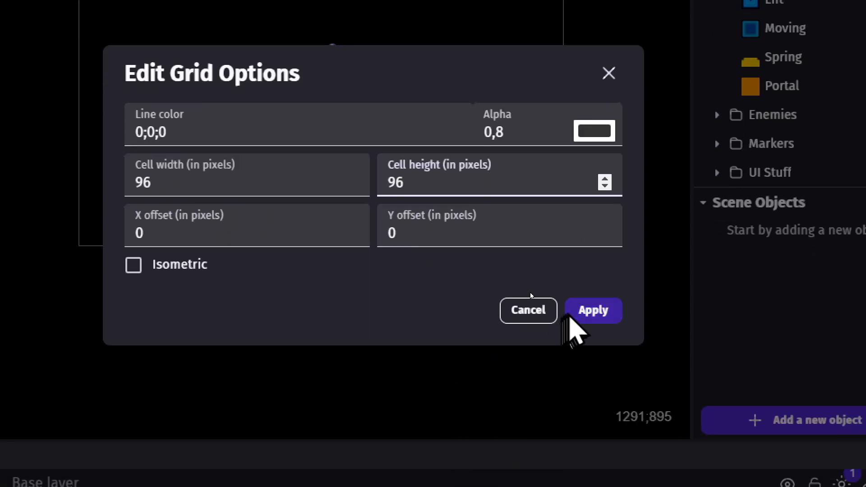
pyautogui.click(587, 413)
# Step: Align the Ground tile to the grid and paste four copies, forming a three-tile floor with one raised tile at each end
pyautogui.scroll(-3, 380, 209)
pyautogui.moveTo(377, 193); pyautogui.dragTo(481, 302, button='middle')
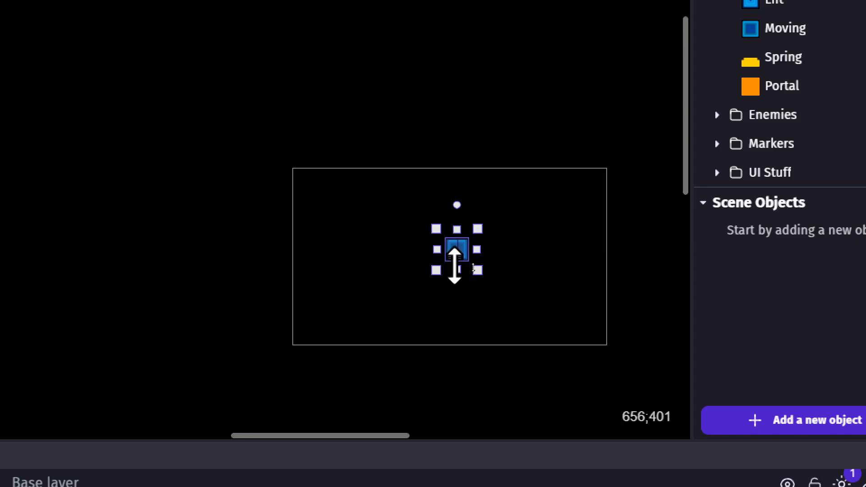
pyautogui.moveTo(462, 253); pyautogui.dragTo(438, 280)
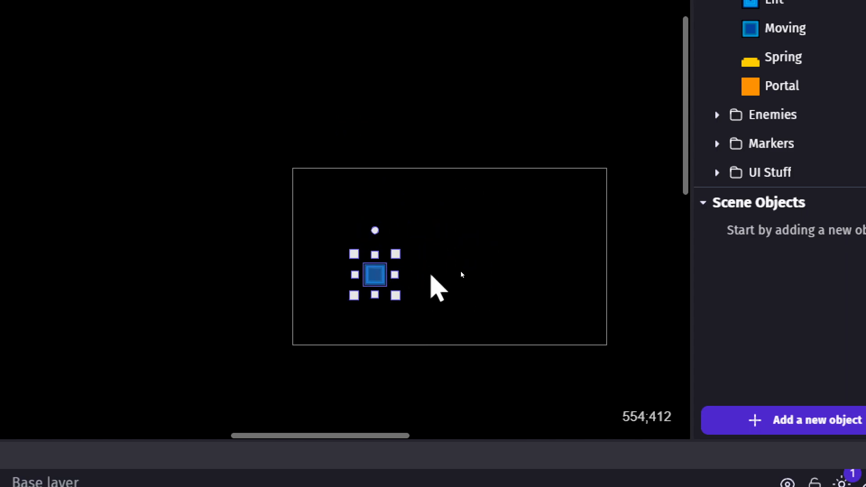
pyautogui.click(396, 286)
pyautogui.hotkey('ctrl', 'v')
pyautogui.hotkey('ctrl', 'v')
pyautogui.hotkey('ctrl', 'v')
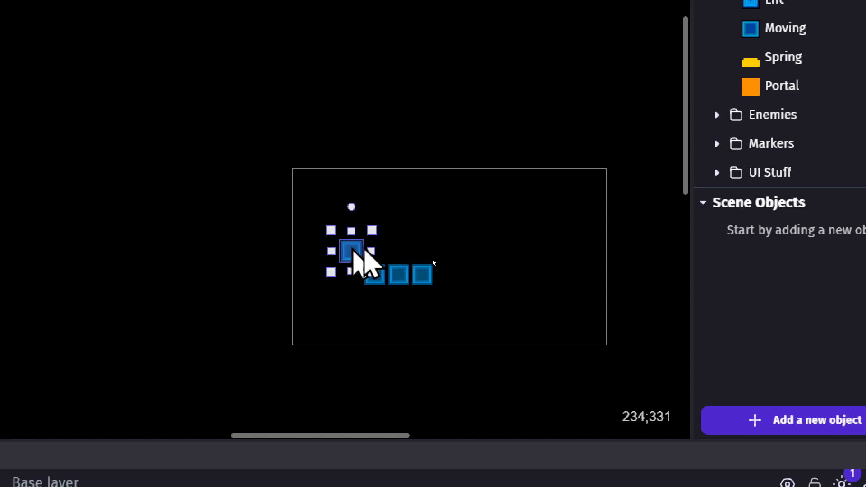
pyautogui.hotkey('ctrl', 'v')
pyautogui.click(483, 285)
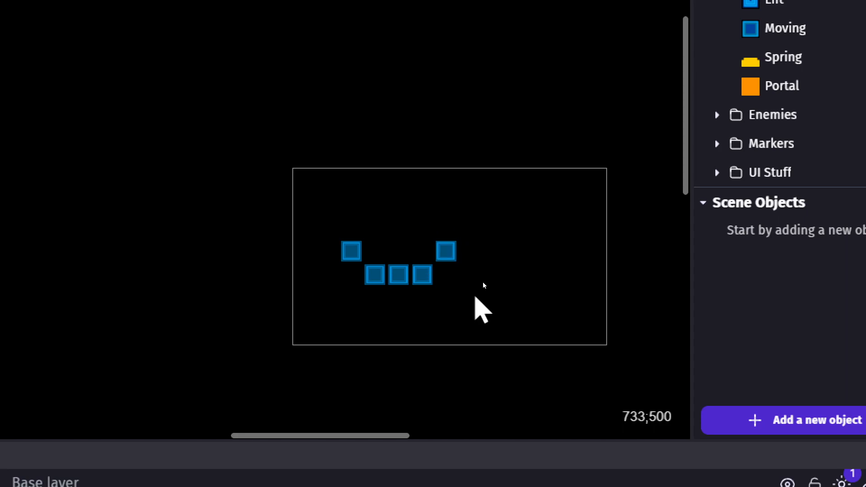
# Step: Place the Player object from the Player Stuff folder in the Level02 scene on the Ground tiles
pyautogui.scroll(-2, 449, 281)
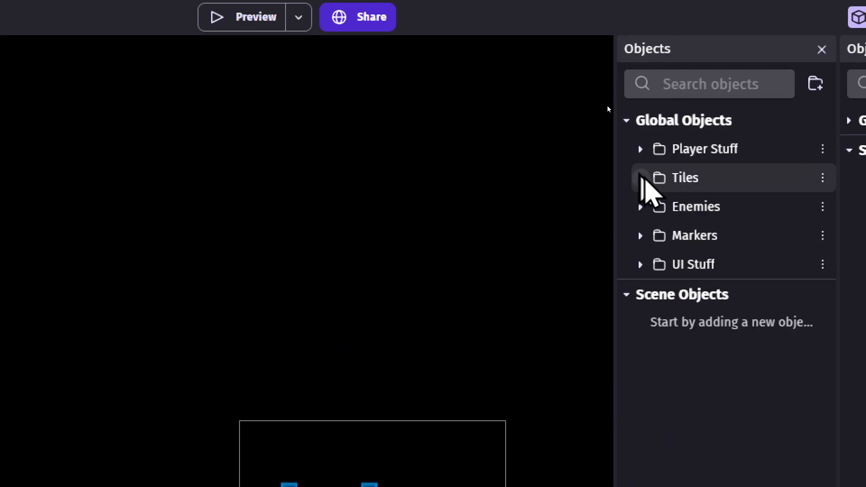
pyautogui.click(640, 150)
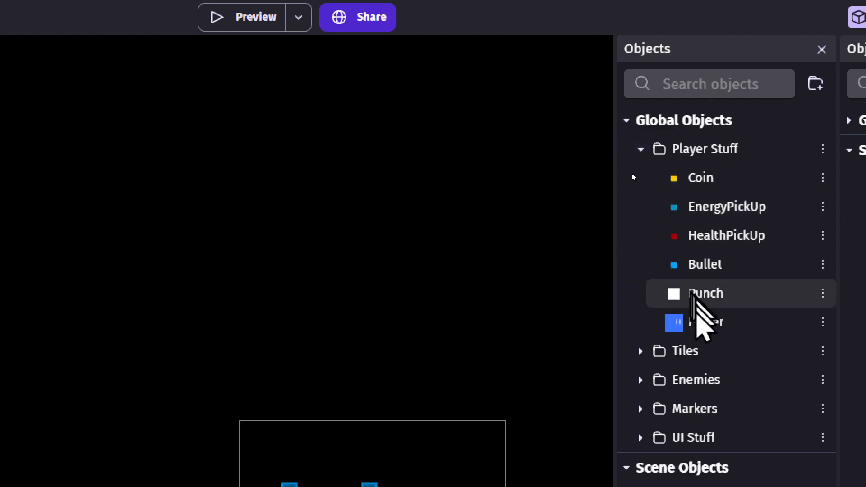
pyautogui.moveTo(697, 318); pyautogui.dragTo(53, 459)
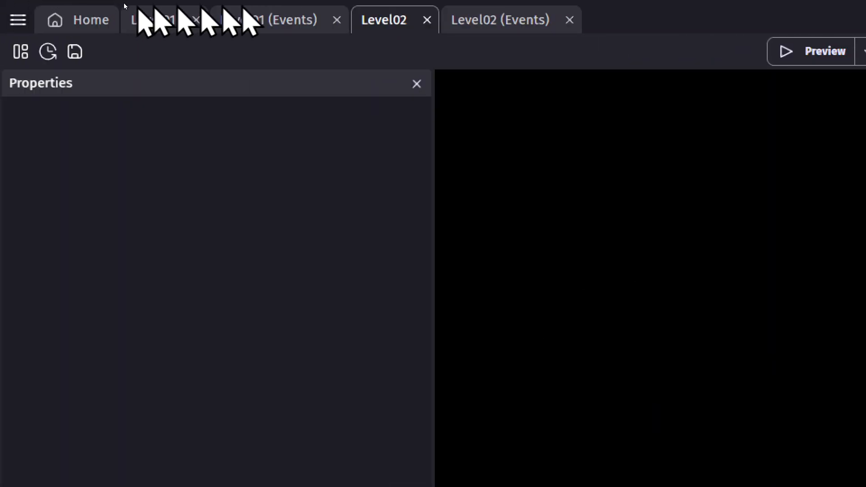
# Step: Open the Level01 events and collapse the Punching, Player, Field Items and Enemies groups
pyautogui.click(291, 23)
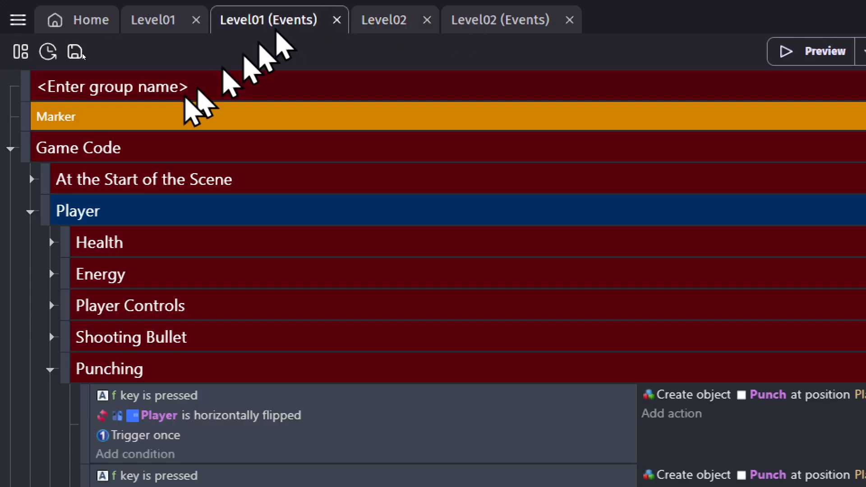
pyautogui.scroll(-5, 67, 286)
pyautogui.scroll(5, 66, 286)
pyautogui.scroll(-4, 66, 284)
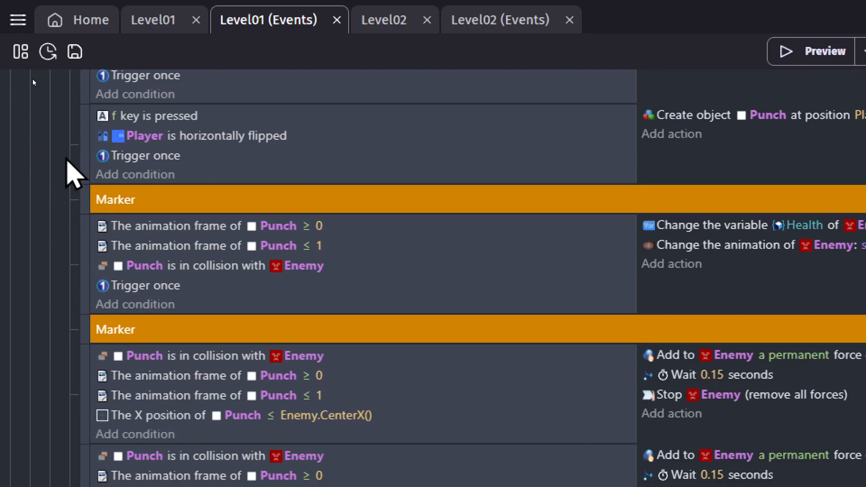
pyautogui.scroll(4, 72, 174)
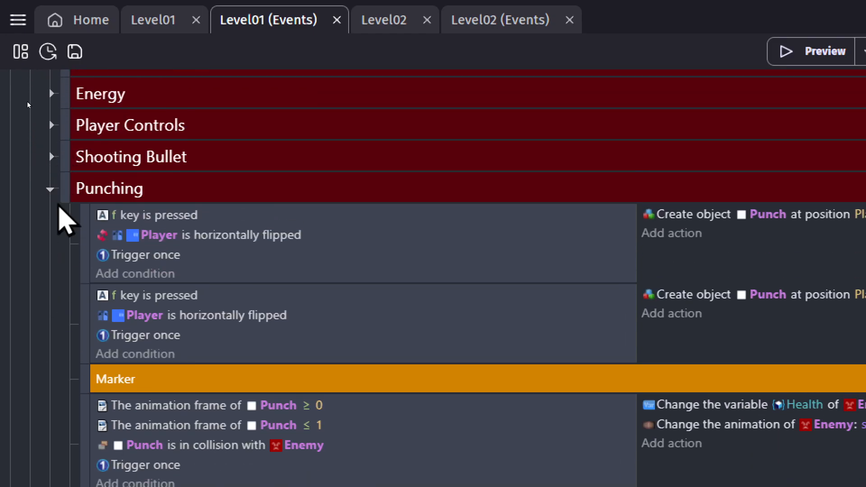
pyautogui.click(49, 189)
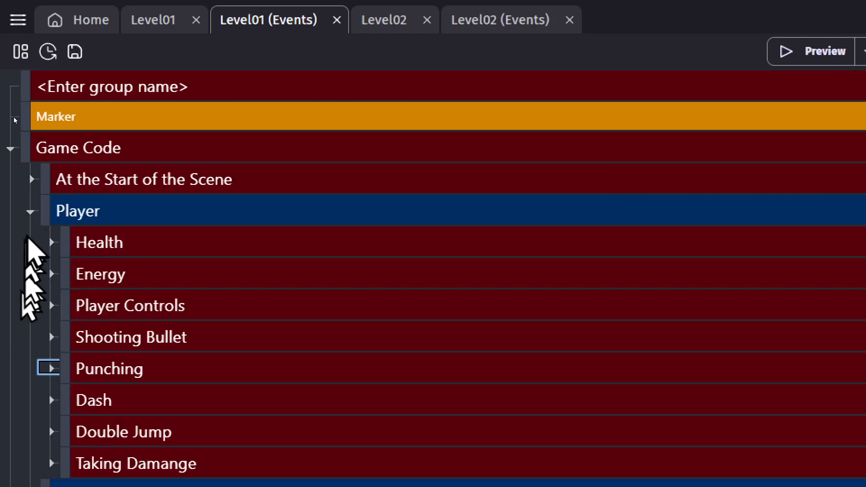
pyautogui.click(29, 211)
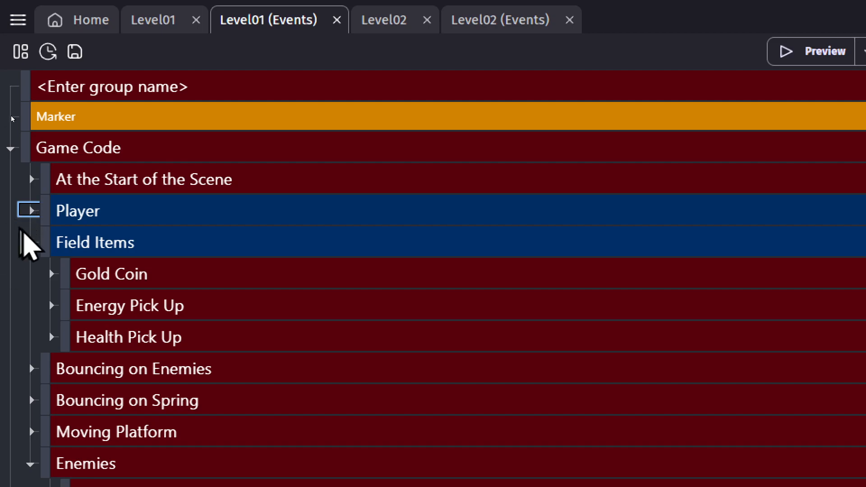
pyautogui.click(30, 243)
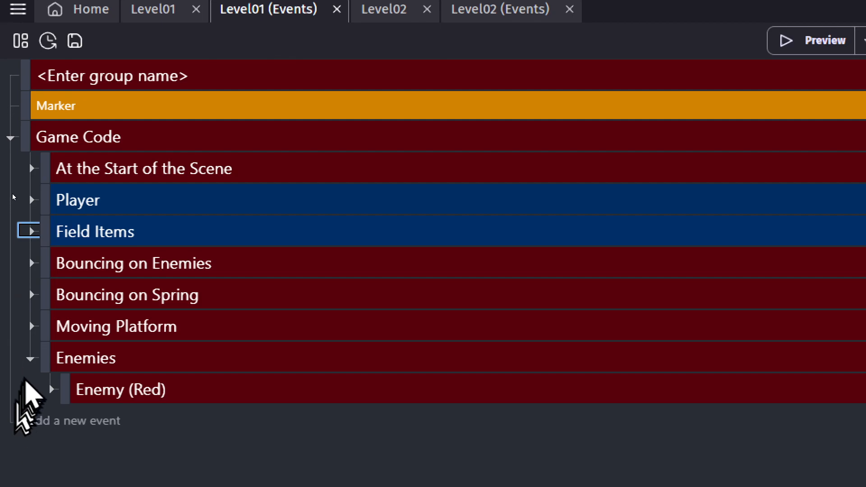
pyautogui.click(31, 358)
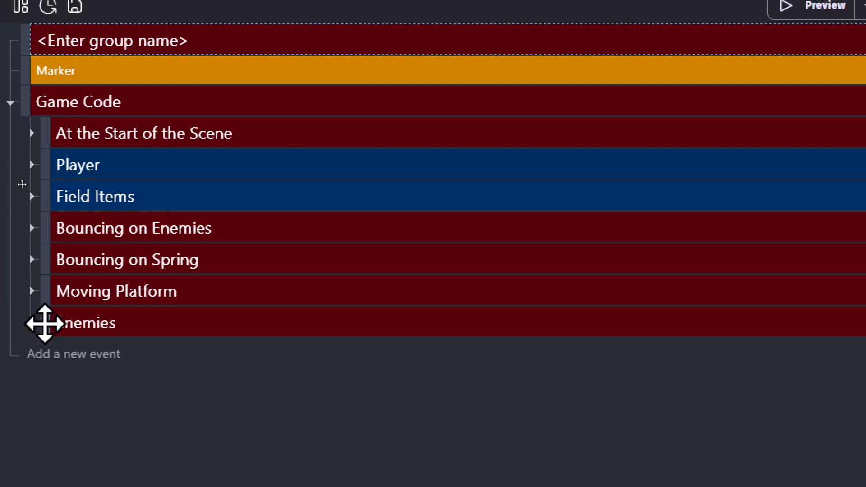
# Step: Paste an empty event group, name it Changing Scenes, and place it below Enemies inside Game Code
pyautogui.click(45, 324)
pyautogui.hotkey('ctrl', 'v')
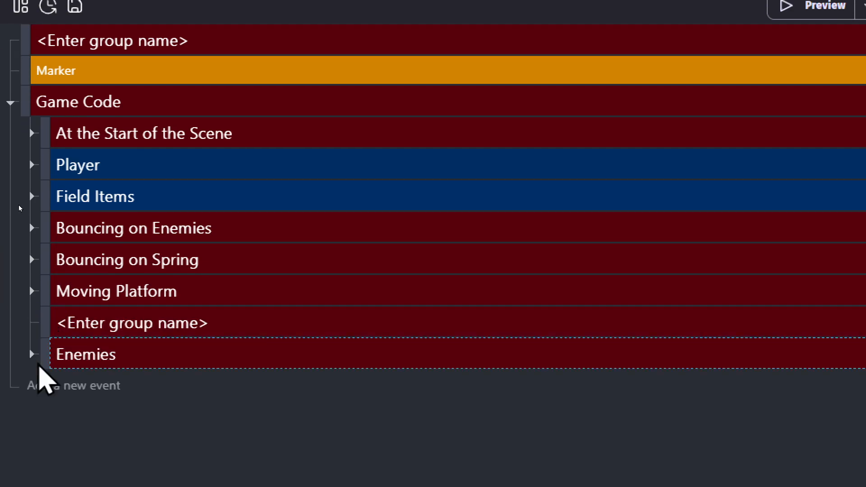
pyautogui.moveTo(47, 330); pyautogui.dragTo(51, 379)
pyautogui.click(61, 357)
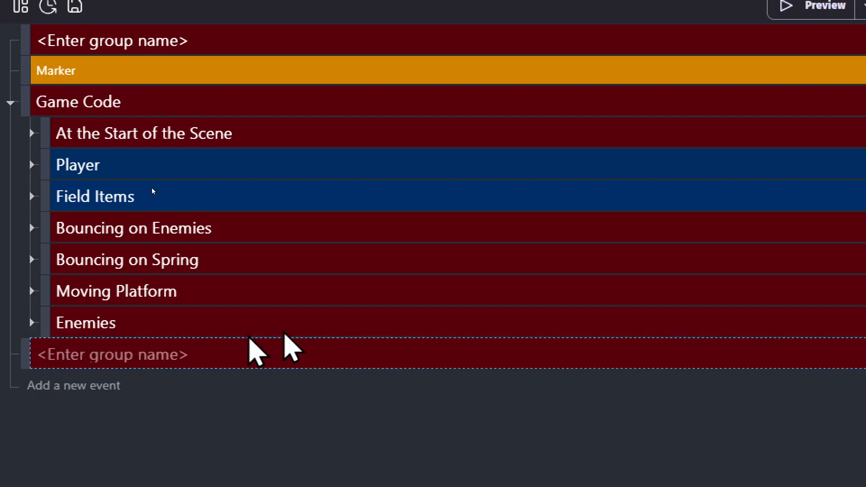
pyautogui.write('Changing Scenes')
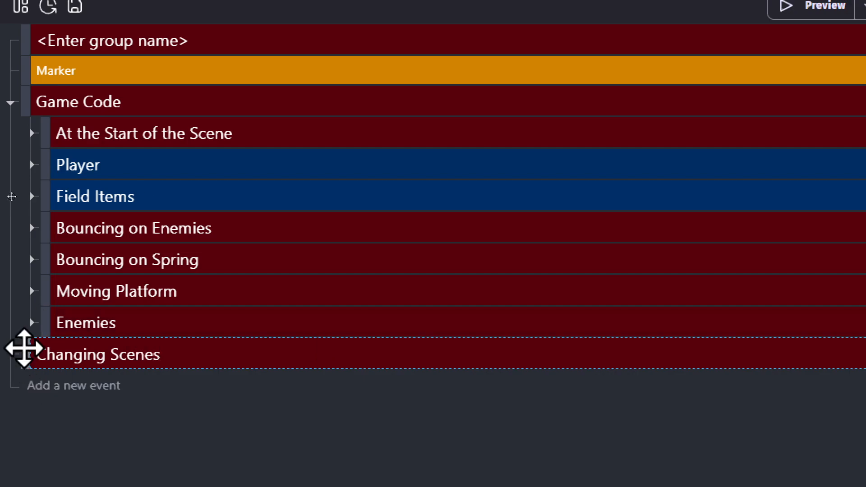
pyautogui.moveTo(27, 348); pyautogui.dragTo(42, 350)
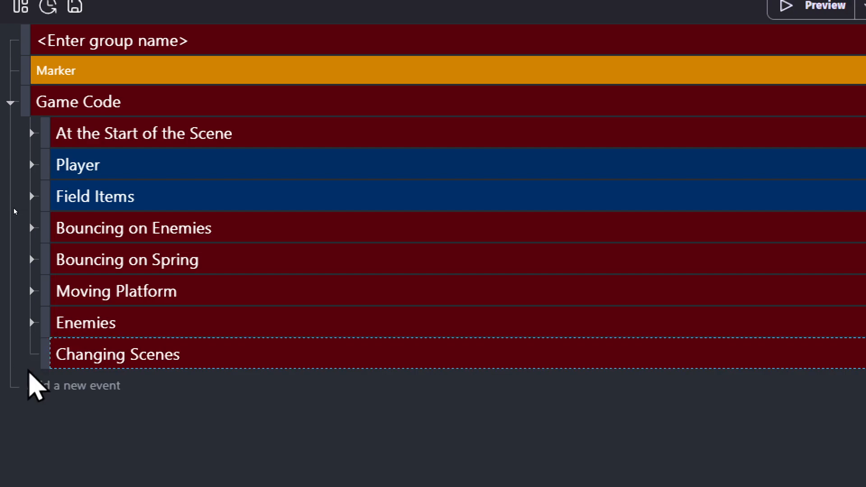
# Step: Add a sub-event under Changing Scenes with the condition that Player is in collision with Portal
pyautogui.hotkey('shift', 'd')
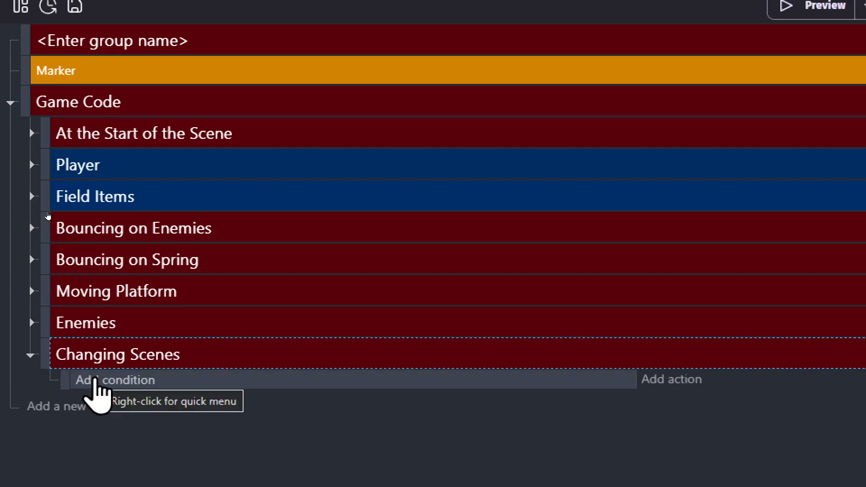
pyautogui.click(95, 381)
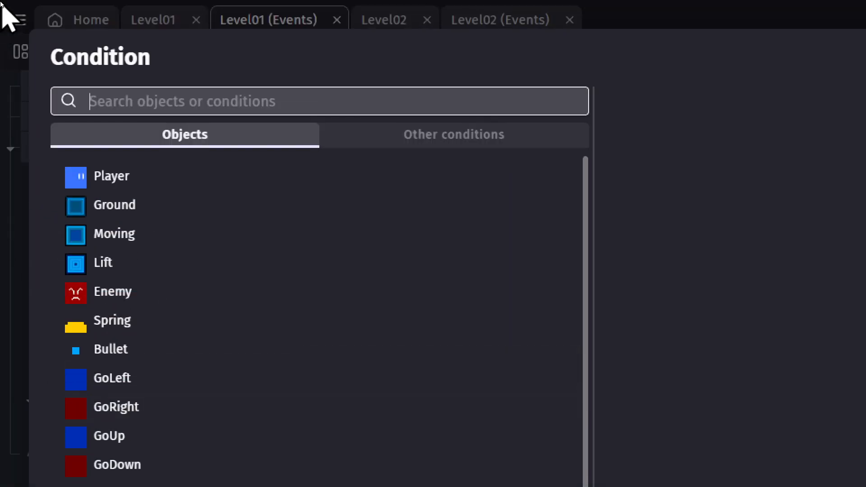
pyautogui.write('player')
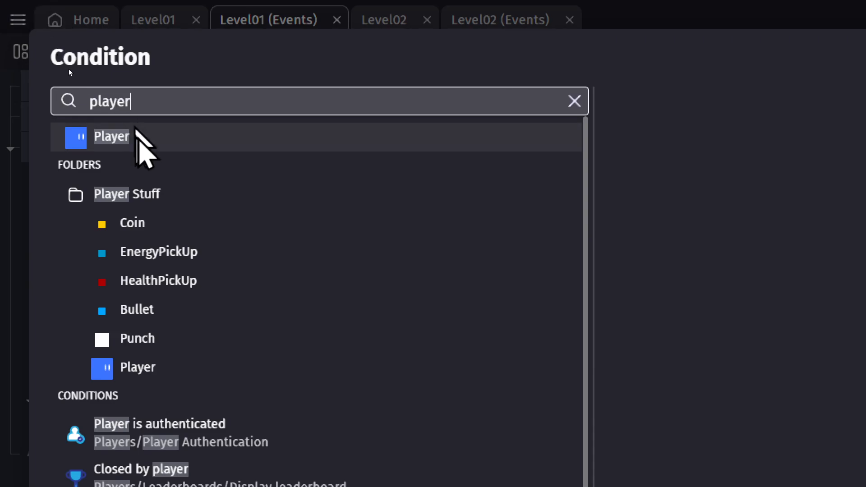
pyautogui.click(113, 137)
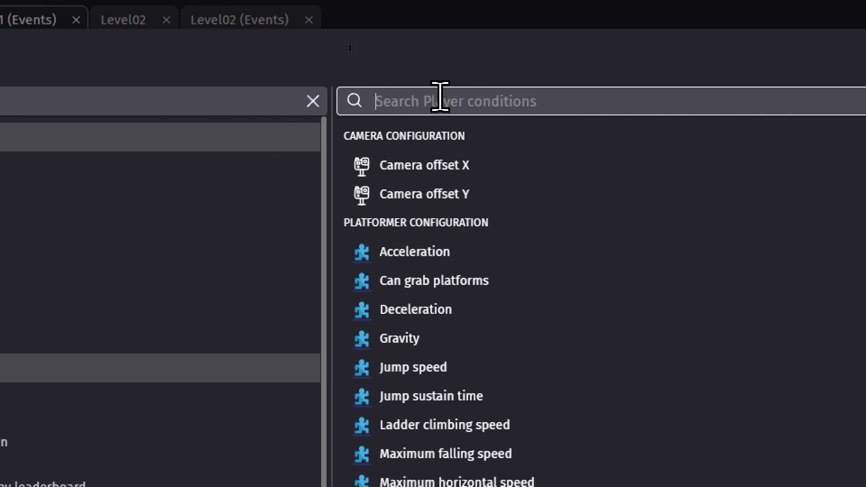
pyautogui.write('collisio')
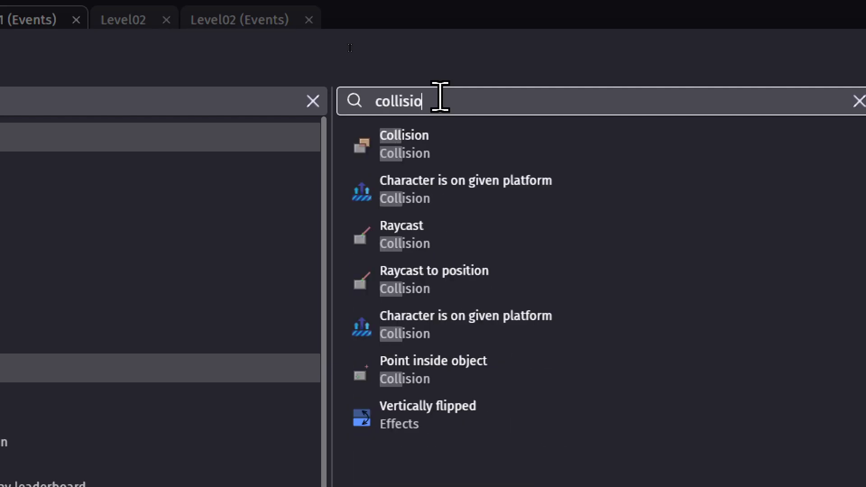
pyautogui.write('n')
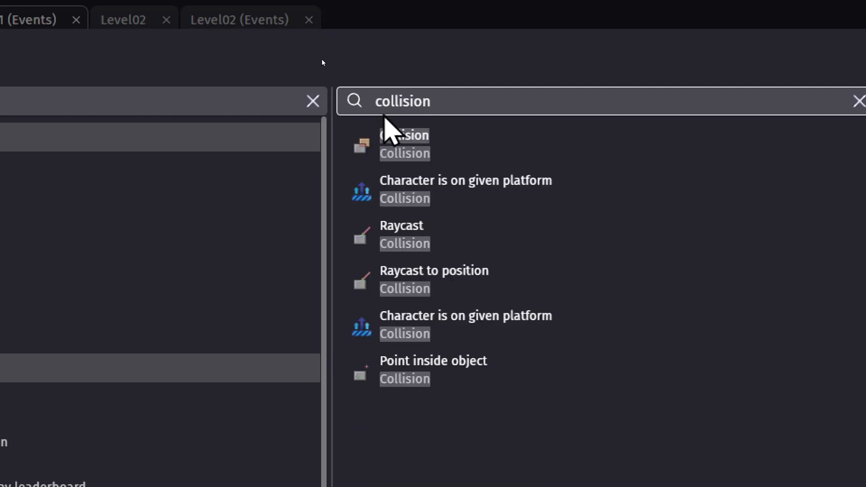
pyautogui.click(637, 149)
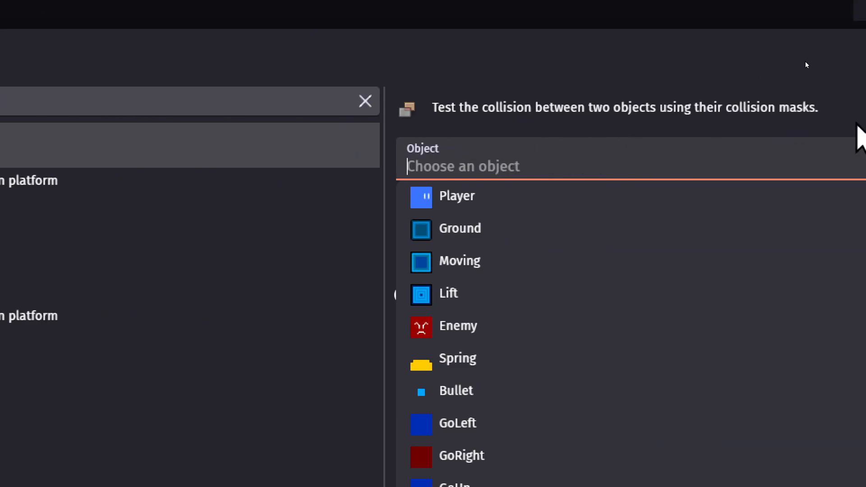
pyautogui.write('Portal')
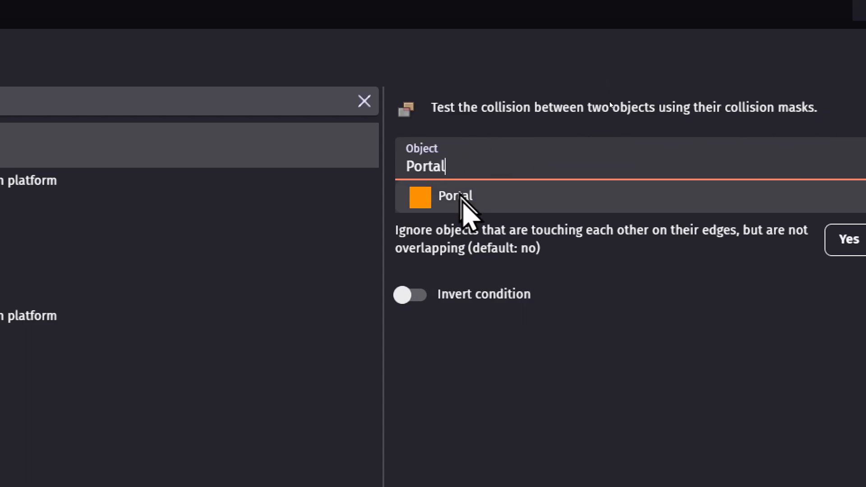
pyautogui.click(459, 198)
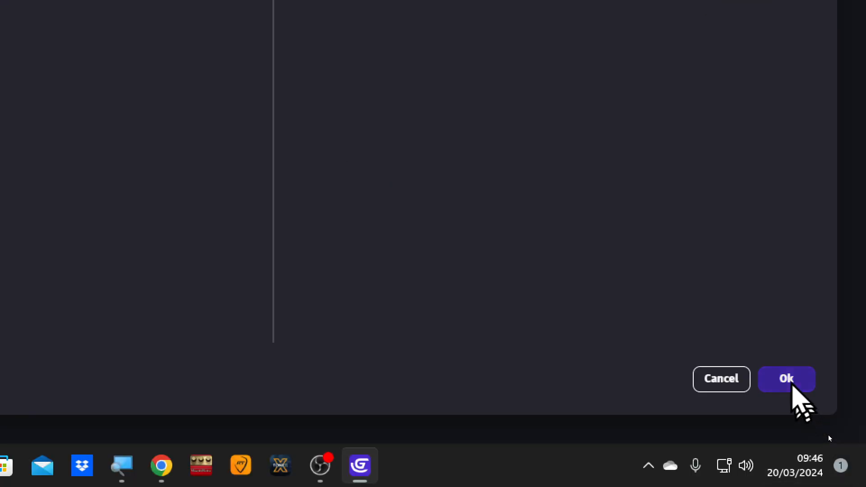
pyautogui.click(792, 385)
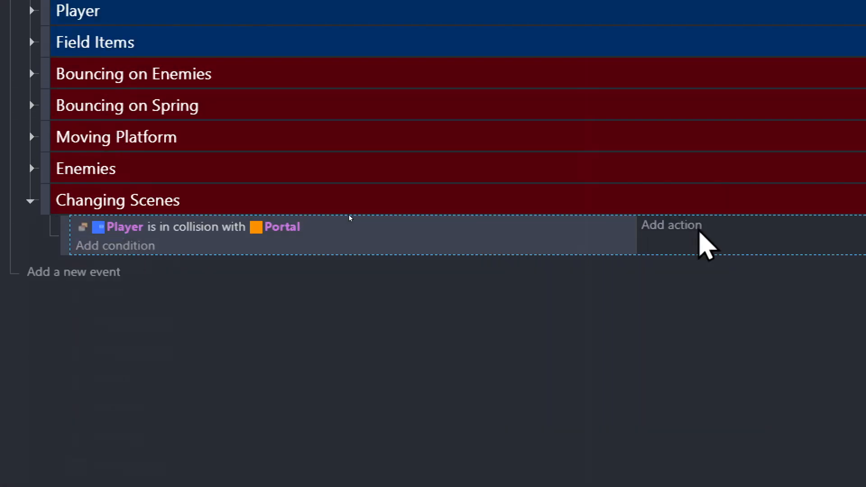
# Step: Add an action to the Portal collision event that changes the scene to Level02
pyautogui.click(702, 245)
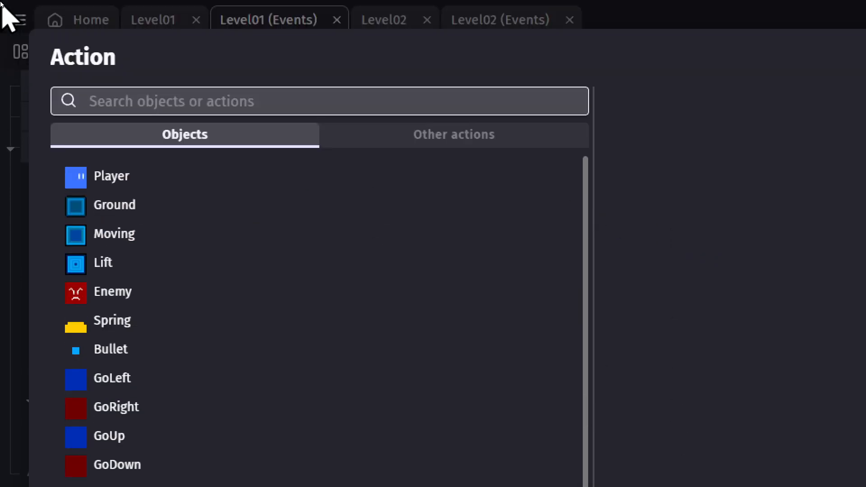
pyautogui.write('change sc')
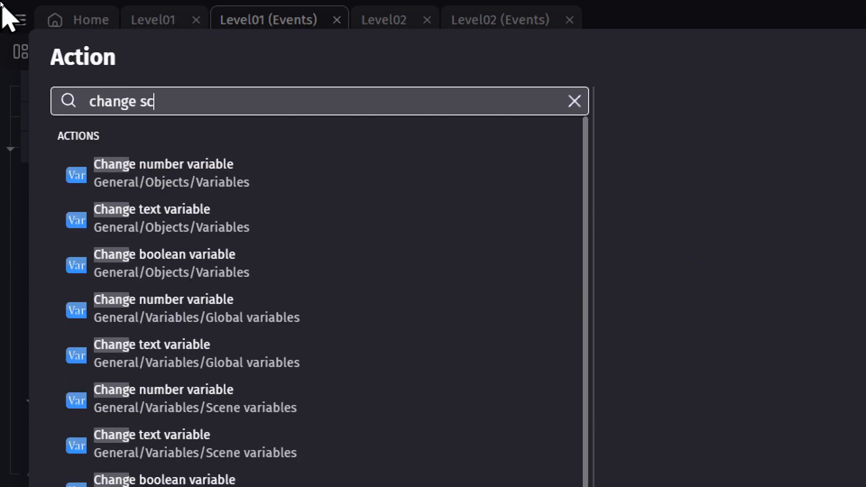
pyautogui.write('ene')
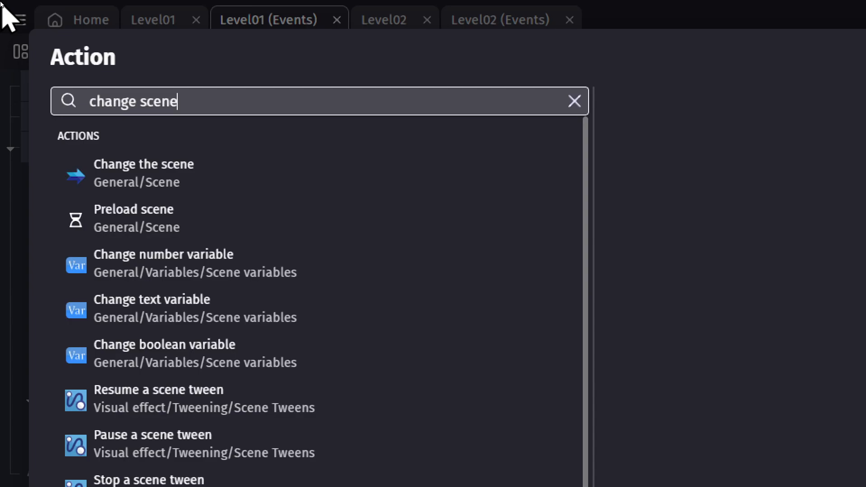
pyautogui.click(127, 177)
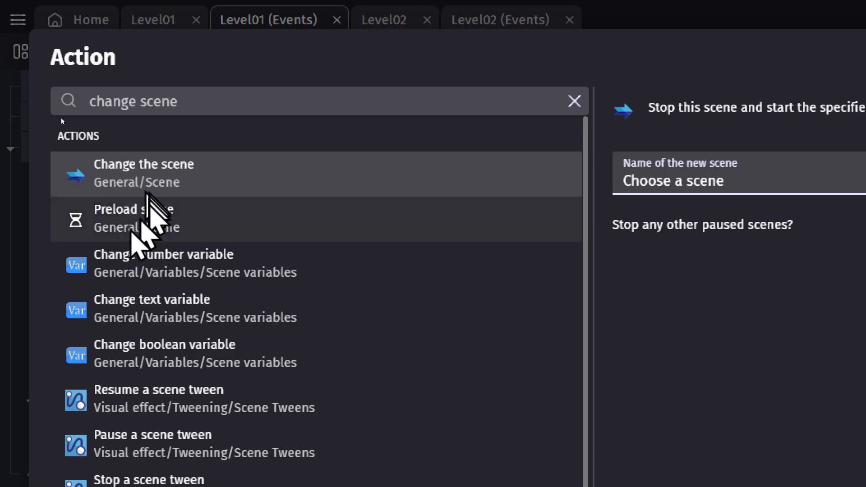
pyautogui.scroll(-5, 81, 340)
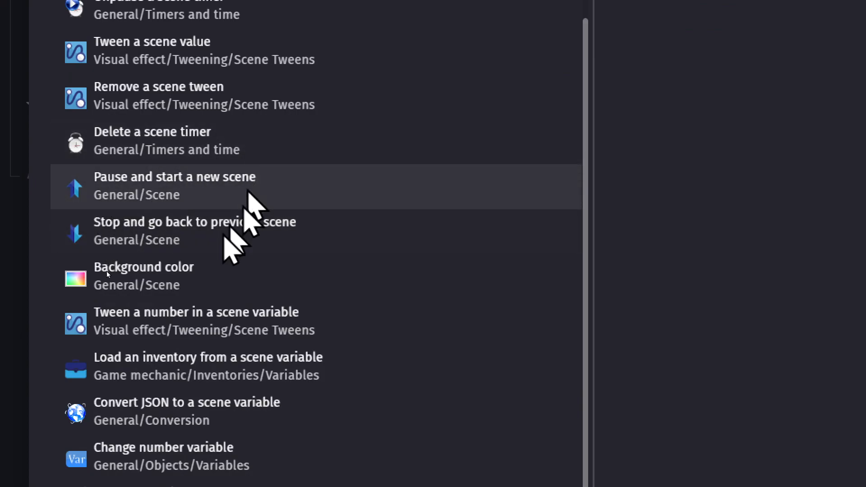
pyautogui.scroll(5, 141, 358)
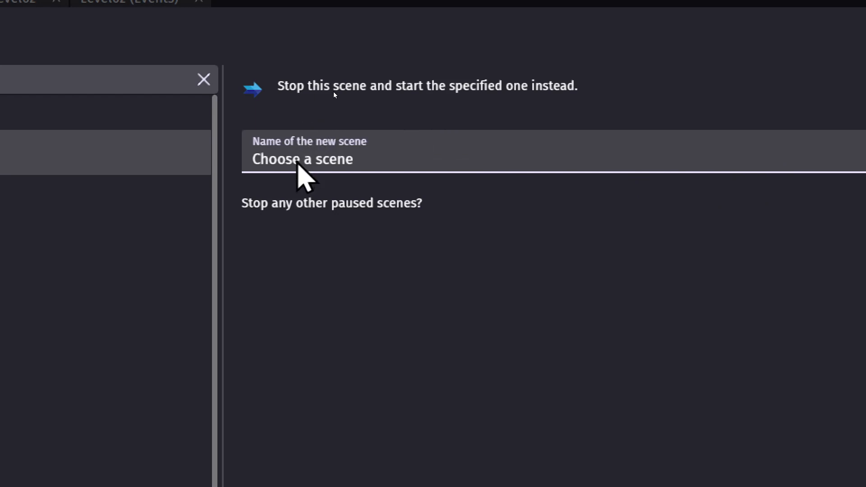
pyautogui.click(301, 162)
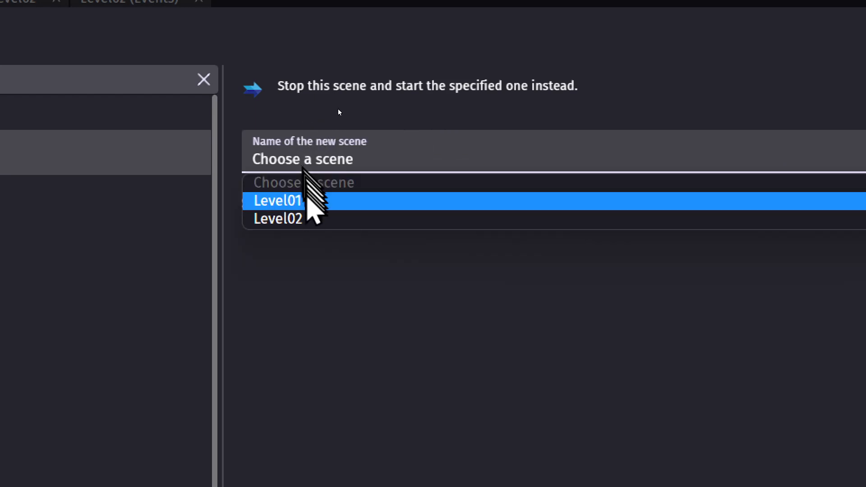
pyautogui.click(309, 220)
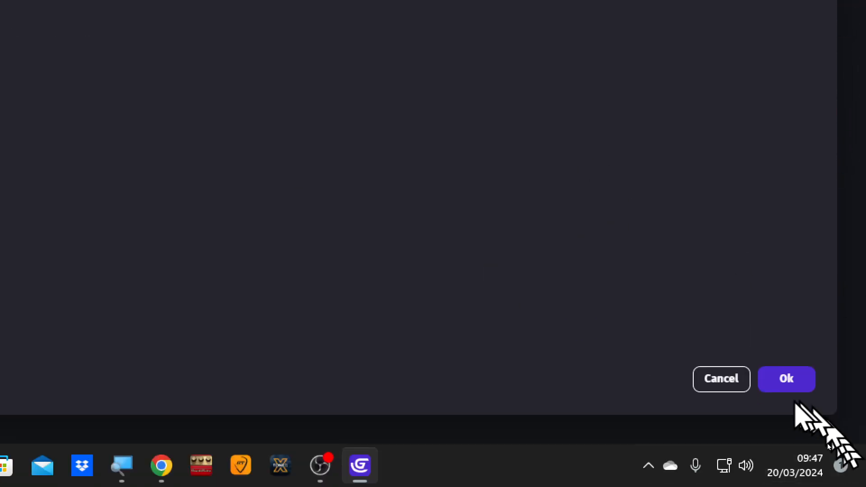
pyautogui.click(782, 381)
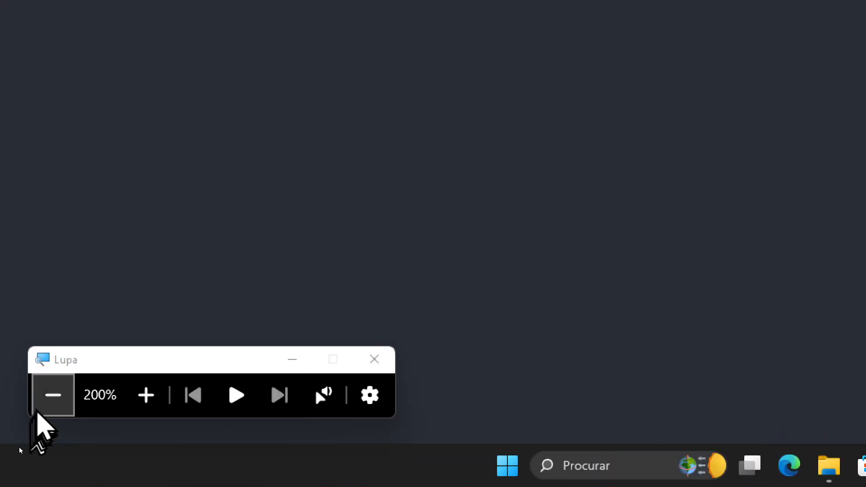
pyautogui.click(52, 395)
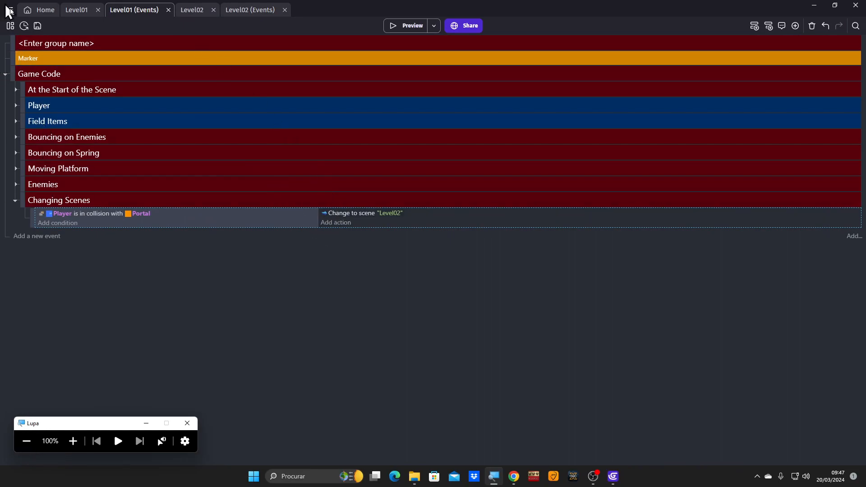
# Step: Move the Player in the Level01 scene into the upper room, near the Portal and just above the floating Ground tiles
pyautogui.click(77, 10)
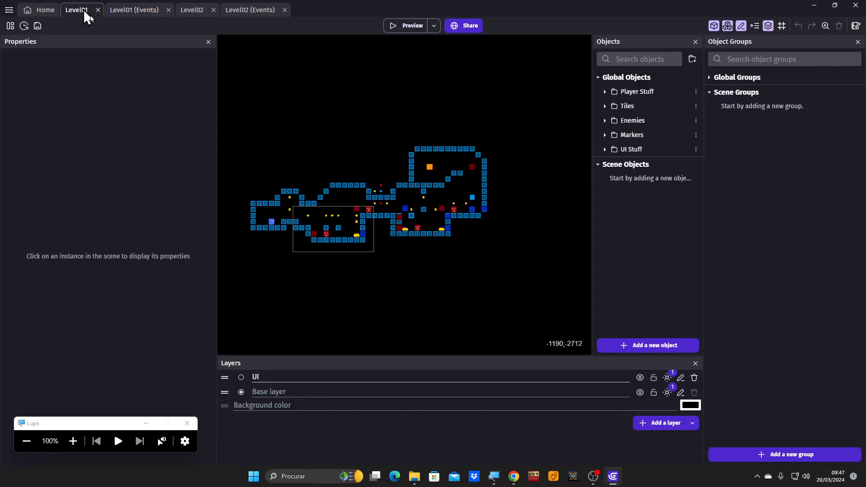
pyautogui.keyDown('ctrl'); pyautogui.scroll(1, 269, 232); pyautogui.keyUp('ctrl')
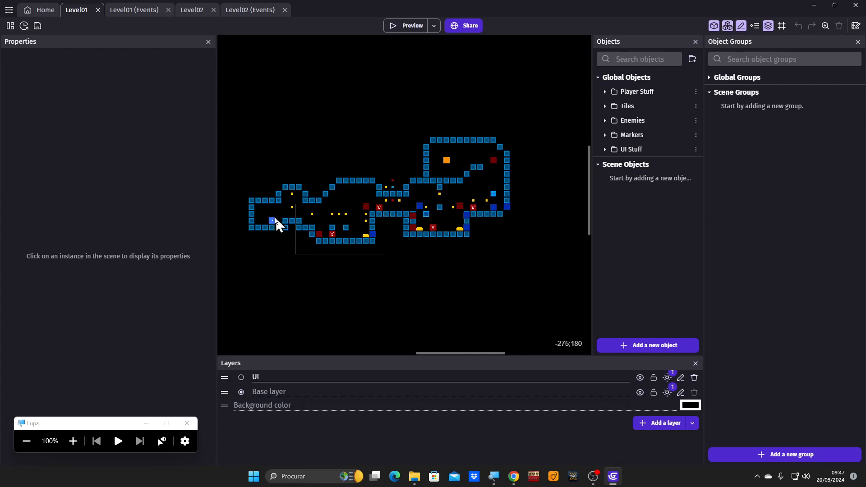
pyautogui.click(272, 221)
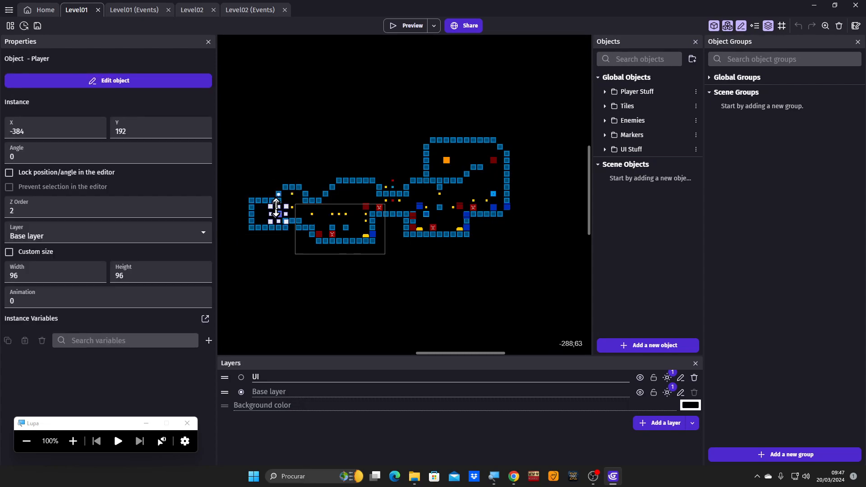
pyautogui.moveTo(301, 179); pyautogui.dragTo(465, 163)
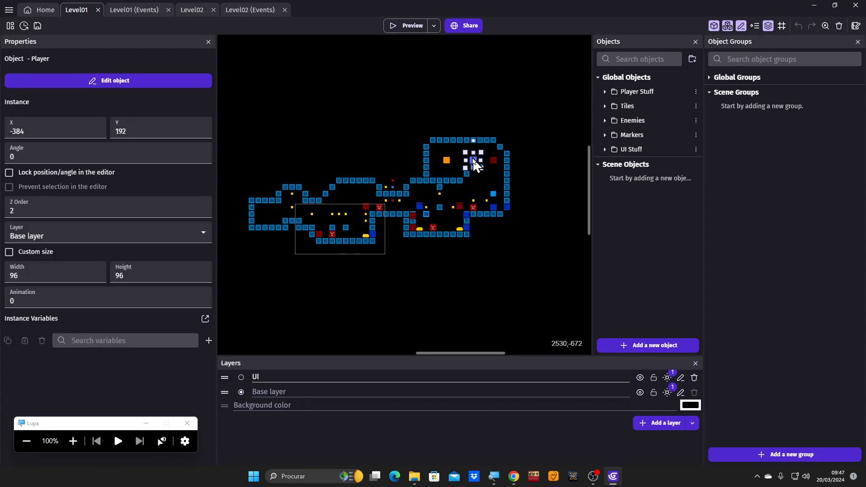
pyautogui.click(319, 150)
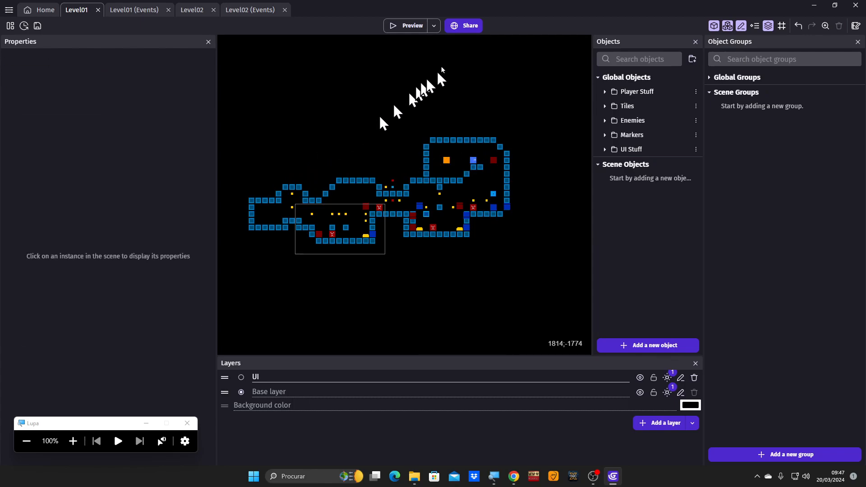
# Step: Preview Level01 and steer the Player into the orange Portal to test the scene change
pyautogui.click(391, 30)
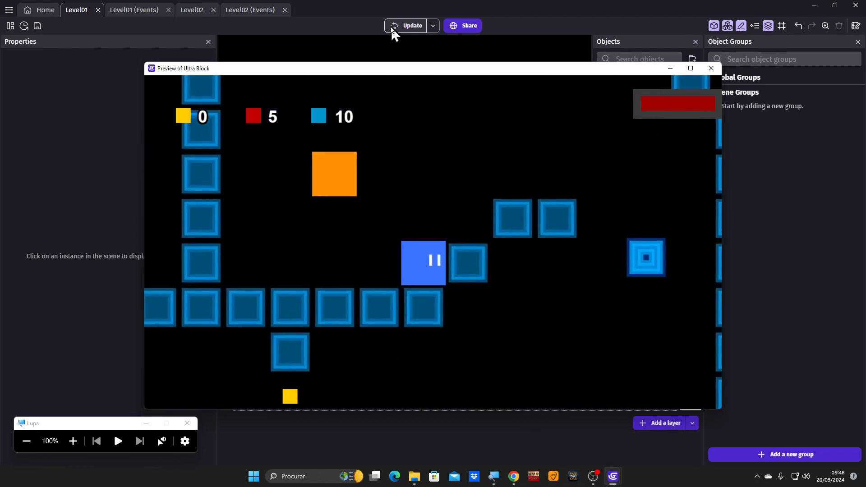
pyautogui.press('space')
pyautogui.press('space')
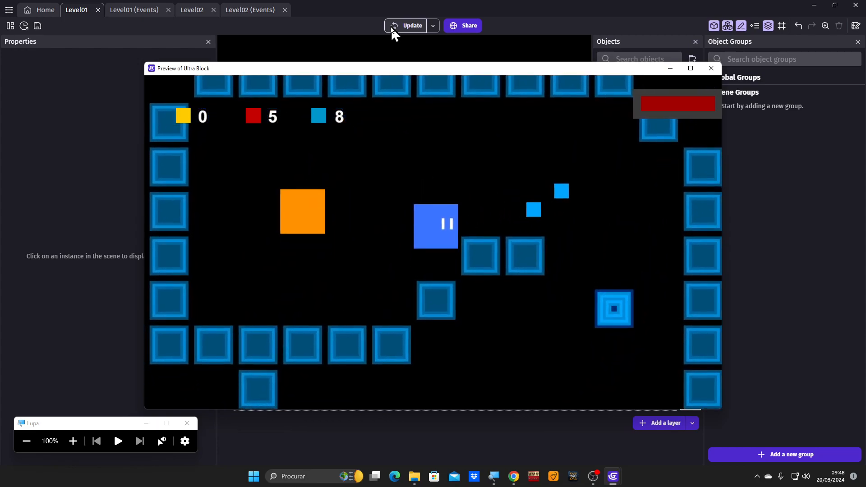
pyautogui.press('Left')
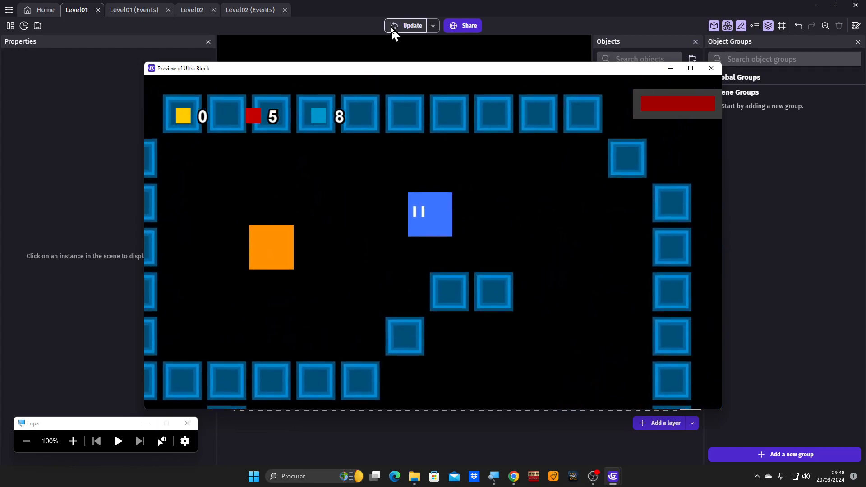
pyautogui.press('Up')
pyautogui.press('Left')
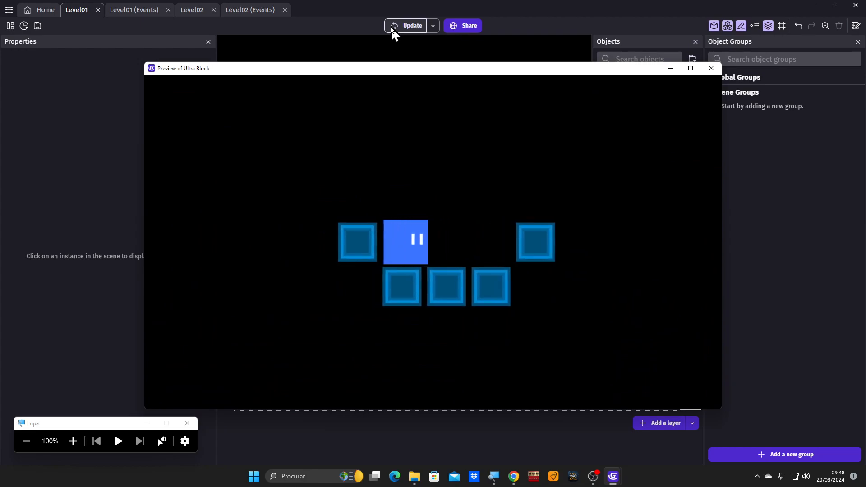
# Step: Test the Player's running, jumping and shooting on the Ground tiles in the Level02 preview
pyautogui.press('Up')
pyautogui.press('Right')
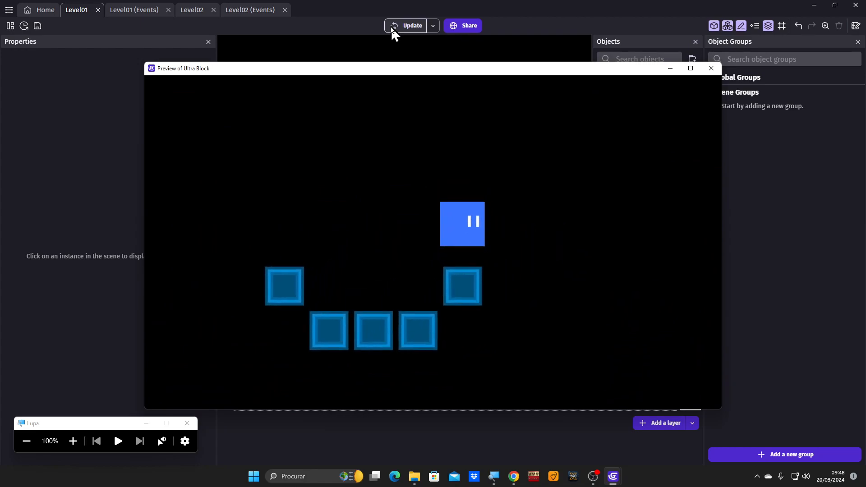
pyautogui.press('Left')
pyautogui.press('Up')
pyautogui.press('Left')
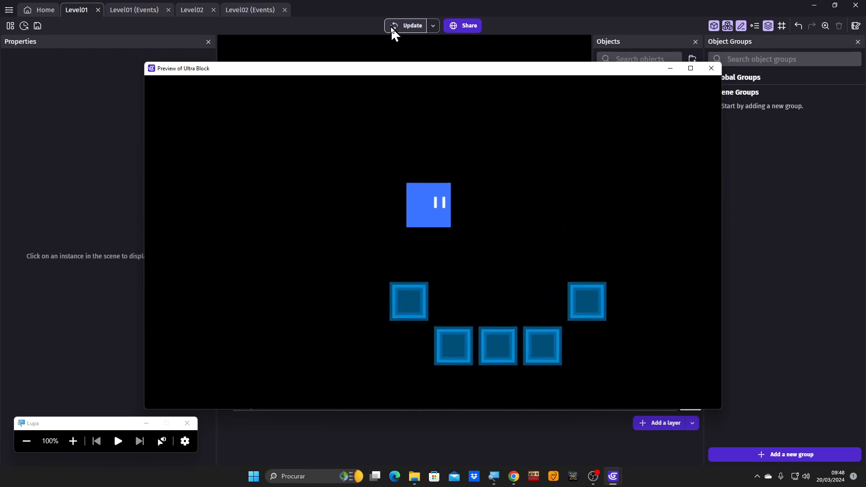
pyautogui.press('Right')
pyautogui.press('Left')
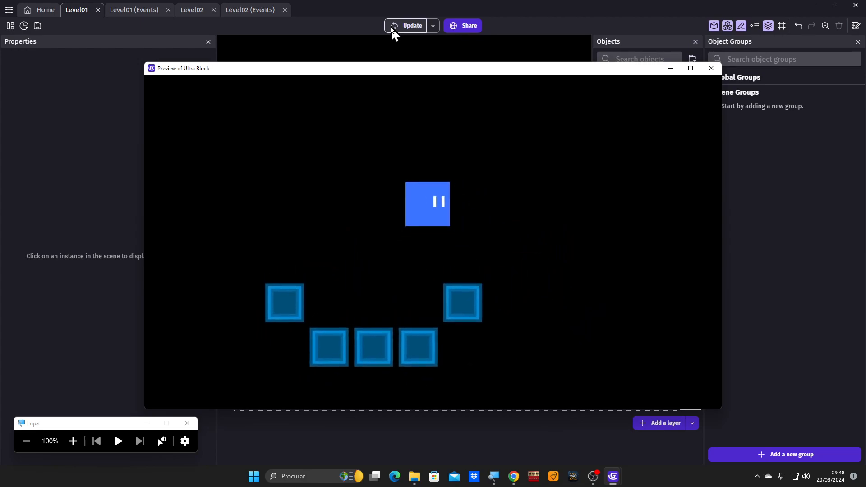
pyautogui.press('space')
pyautogui.press('Left')
pyautogui.press('Right')
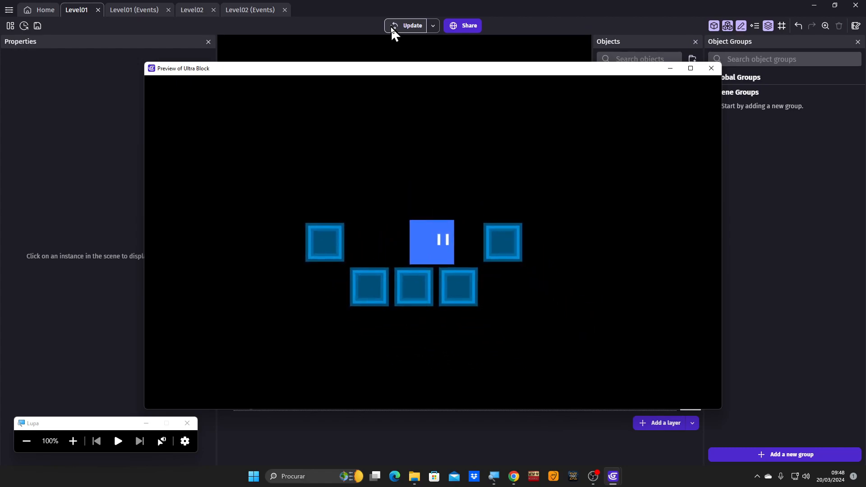
pyautogui.press('Left')
pyautogui.press('Right')
pyautogui.press('Right')
pyautogui.press('Left')
pyautogui.press('Right')
pyautogui.press('space')
pyautogui.press('Left')
pyautogui.press('space')
pyautogui.press('Right')
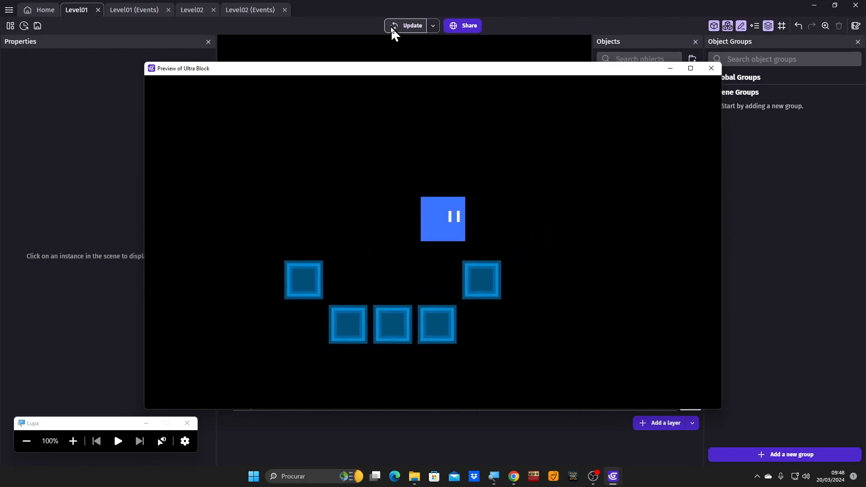
pyautogui.press('space')
pyautogui.press('Left')
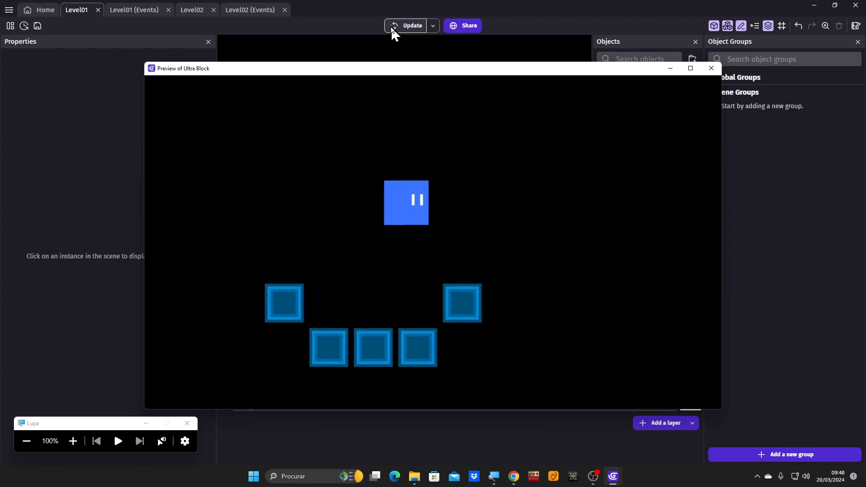
# Step: Make the Player jump and move across the Ground tiles in the Level02 preview, and close the preview
pyautogui.press('space')
pyautogui.press('space')
pyautogui.press('Right')
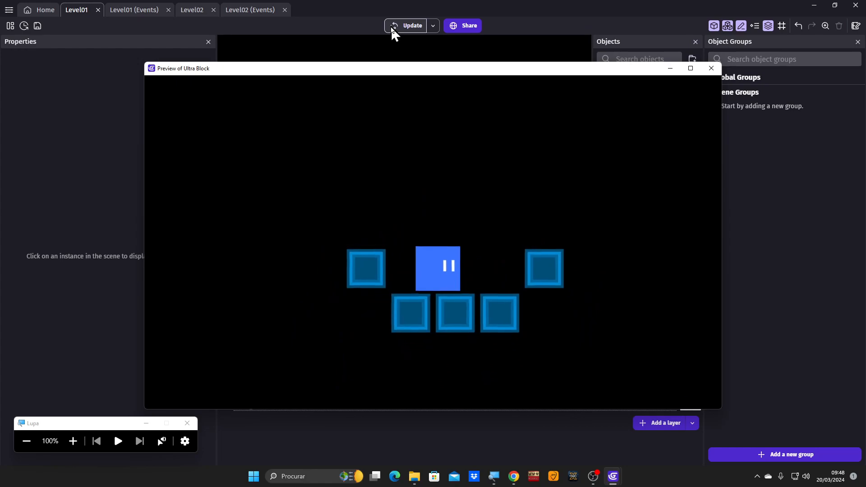
pyautogui.click(711, 72)
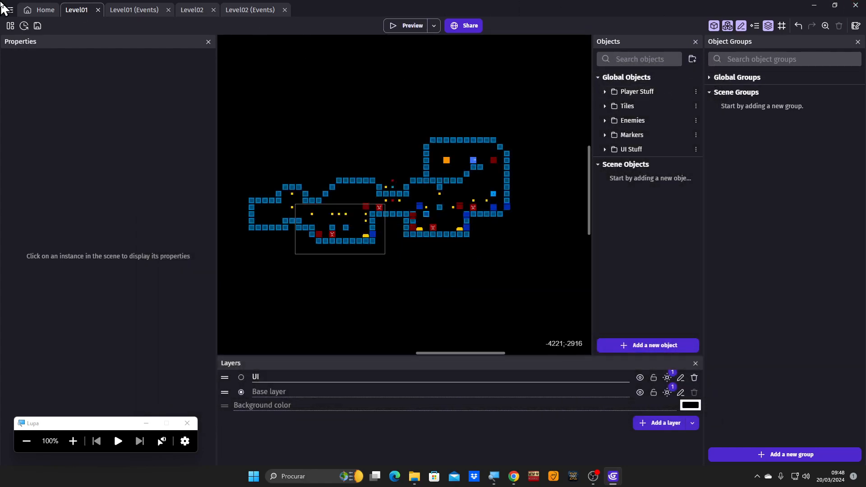
# Step: Review the Level02 event sheet and scene, and examine the Game Code group in Level01's event sheet before collapsing it
pyautogui.click(269, 13)
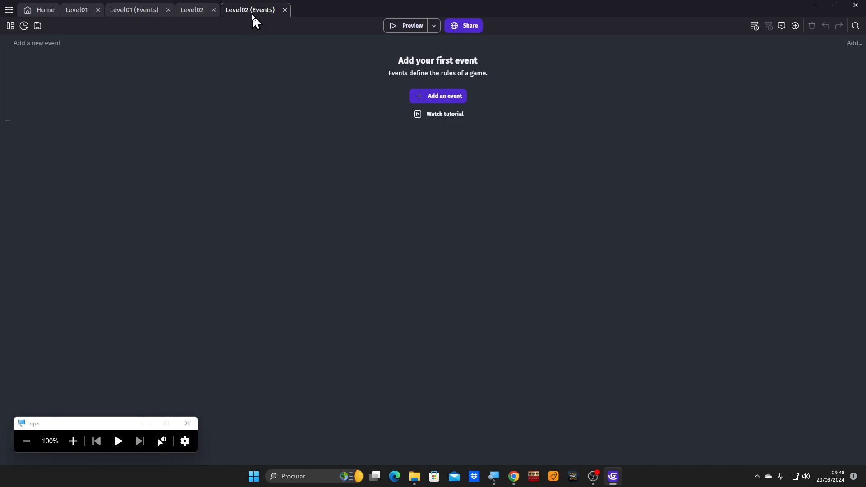
pyautogui.click(193, 11)
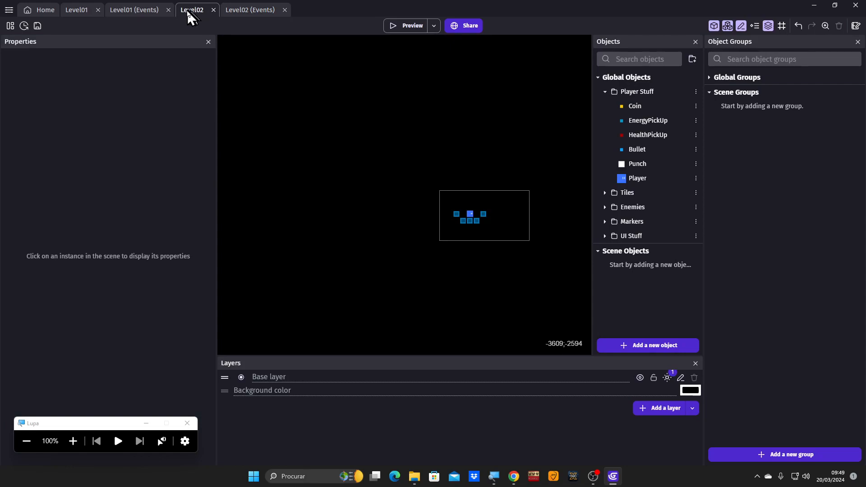
pyautogui.click(151, 14)
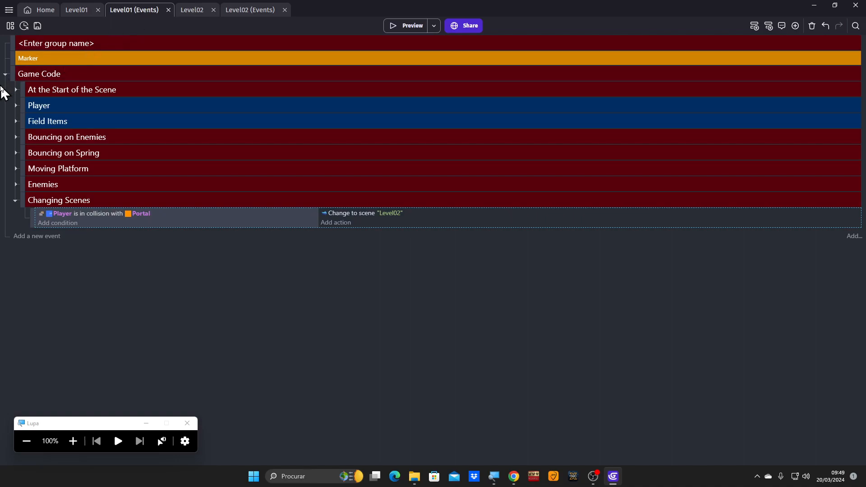
pyautogui.click(7, 75)
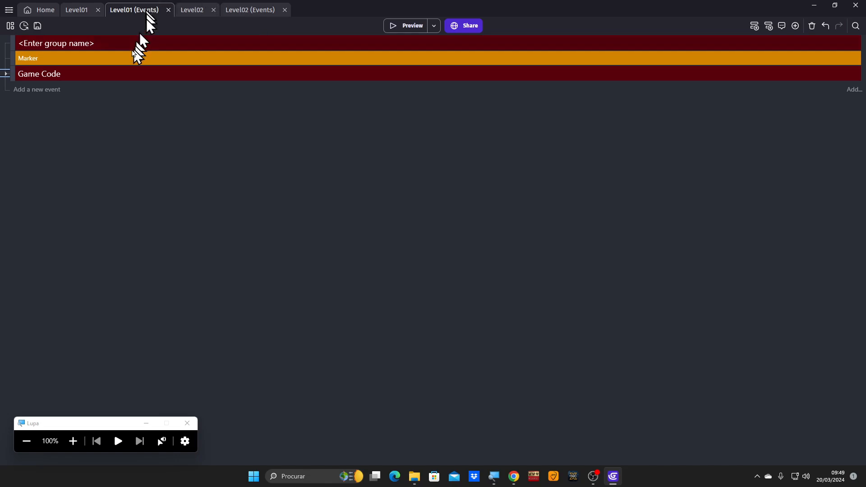
pyautogui.click(6, 75)
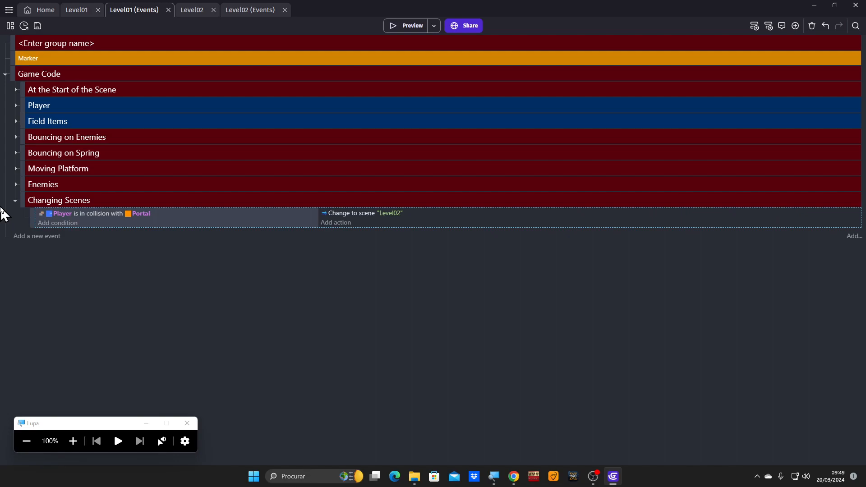
pyautogui.click(72, 441)
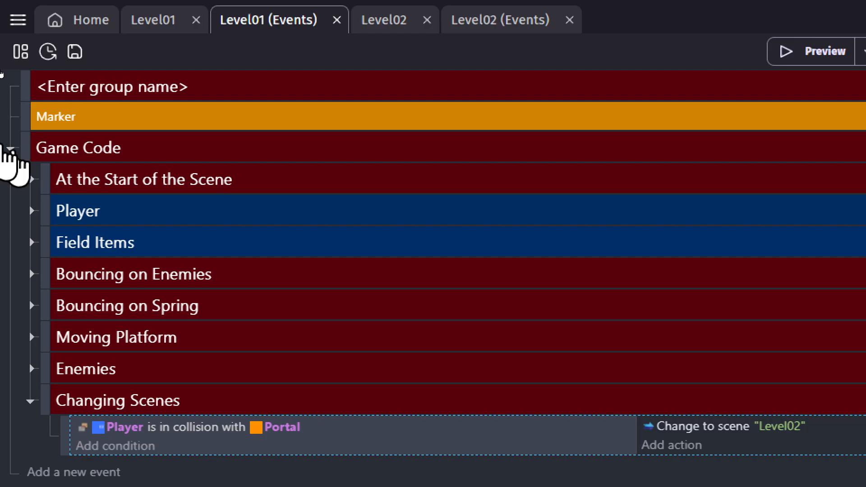
pyautogui.click(12, 148)
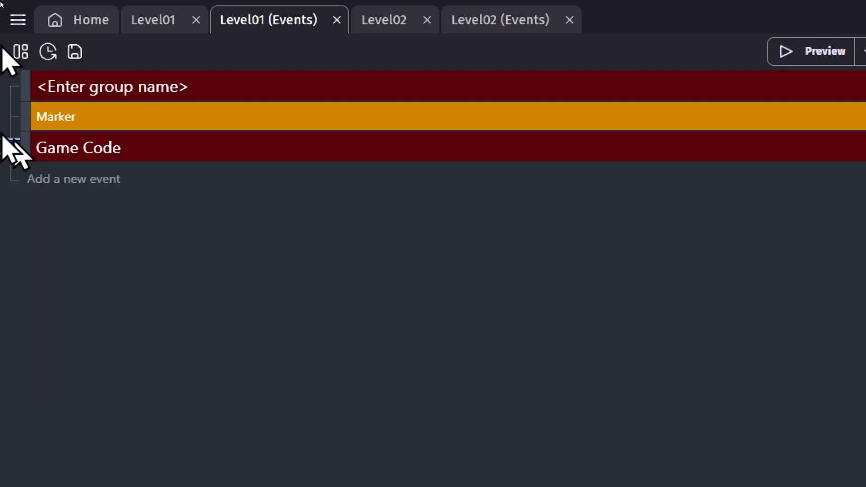
# Step: Add a new scene to the project and place it above Level01 in the scene order
pyautogui.click(20, 52)
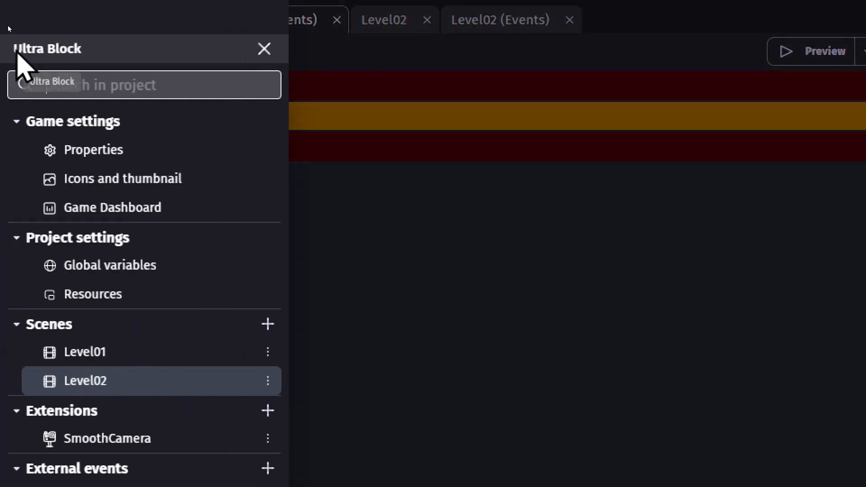
pyautogui.scroll(-5, 5, 451)
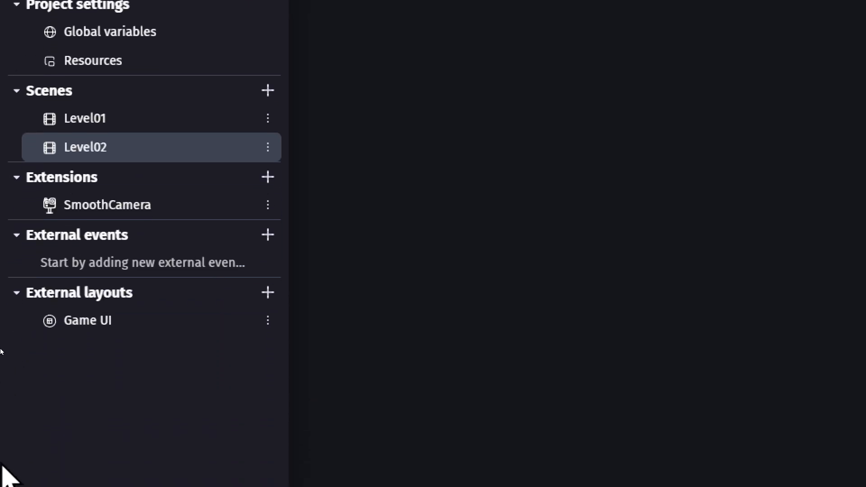
pyautogui.scroll(3, 4, 68)
pyautogui.scroll(-1, 4, 361)
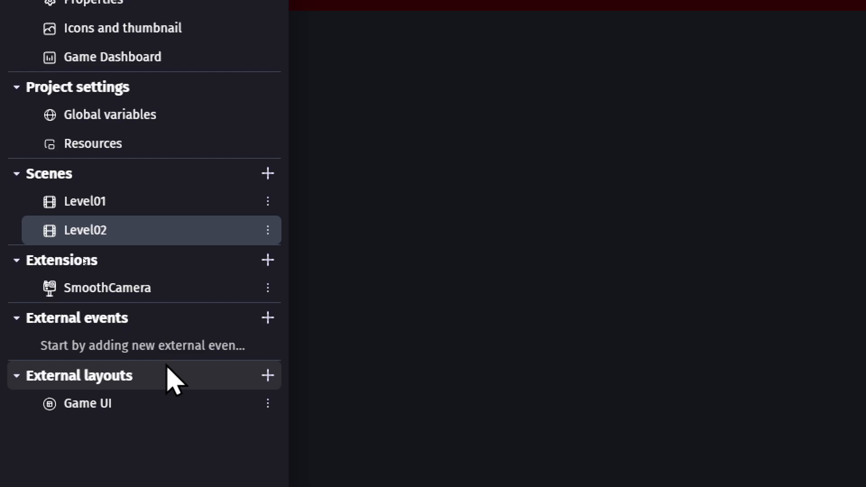
pyautogui.scroll(-1, 14, 406)
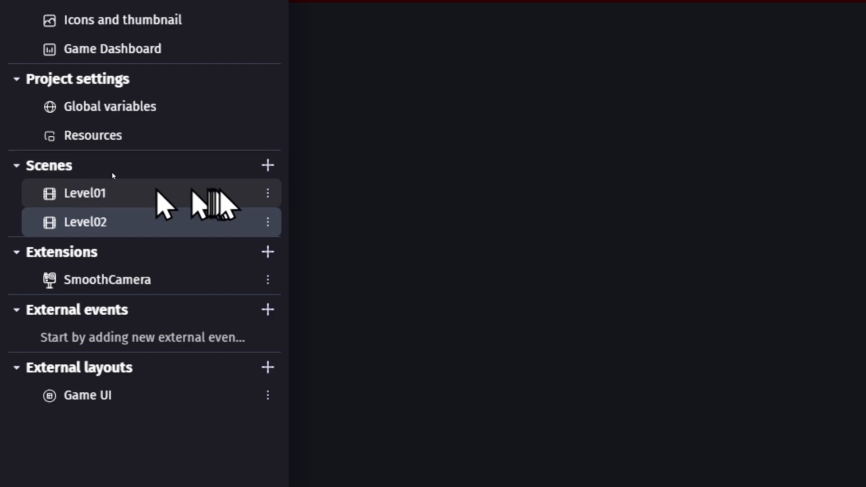
pyautogui.click(268, 166)
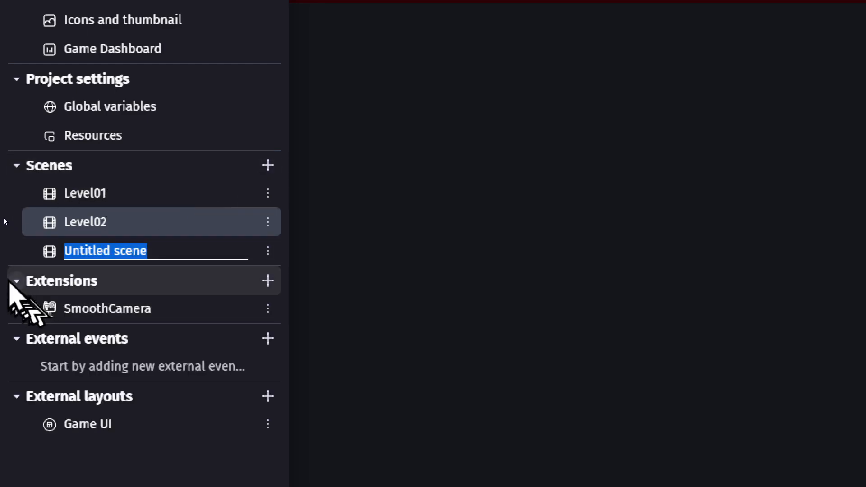
pyautogui.click(53, 257)
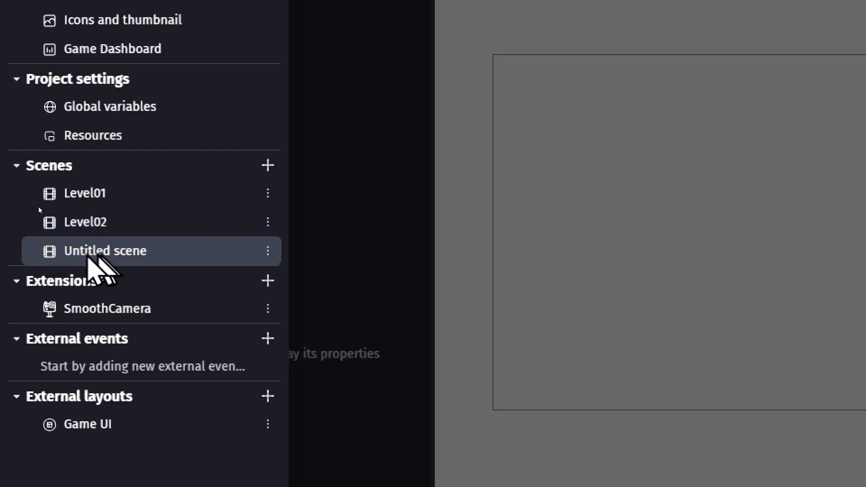
pyautogui.moveTo(62, 256); pyautogui.dragTo(82, 191)
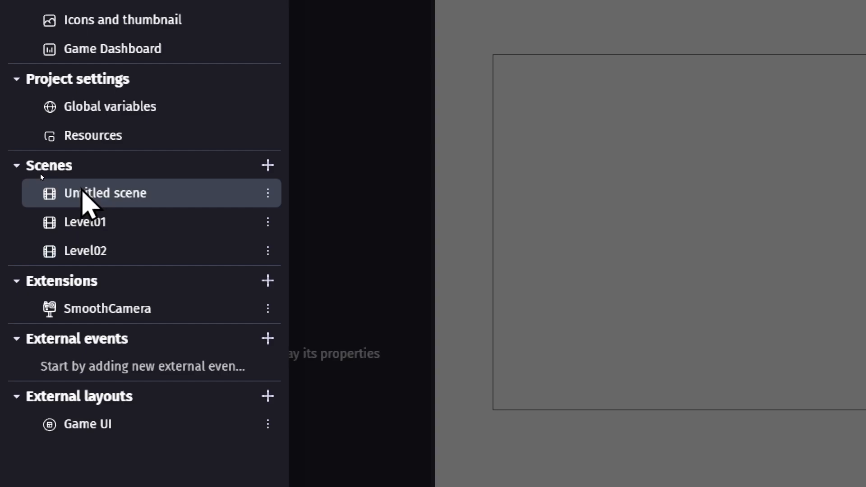
# Step: Rename the new untitled scene as GAME CODE (DONT DELETE)
pyautogui.rightClick(93, 195)
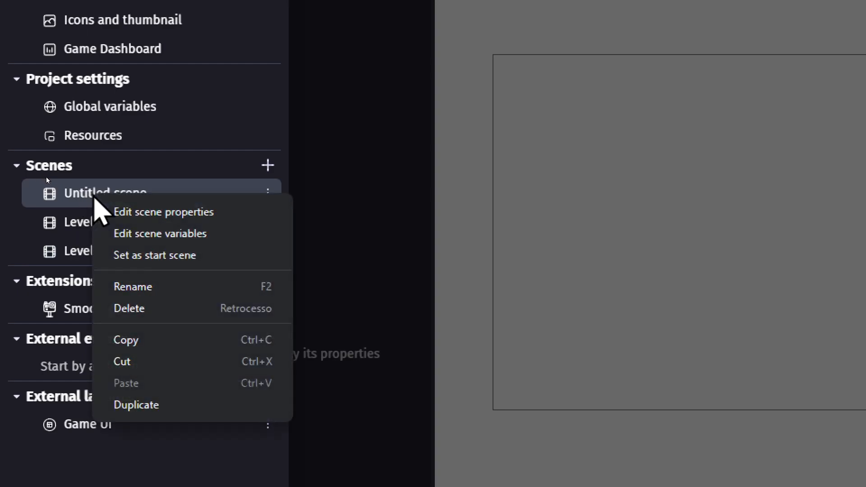
pyautogui.click(149, 287)
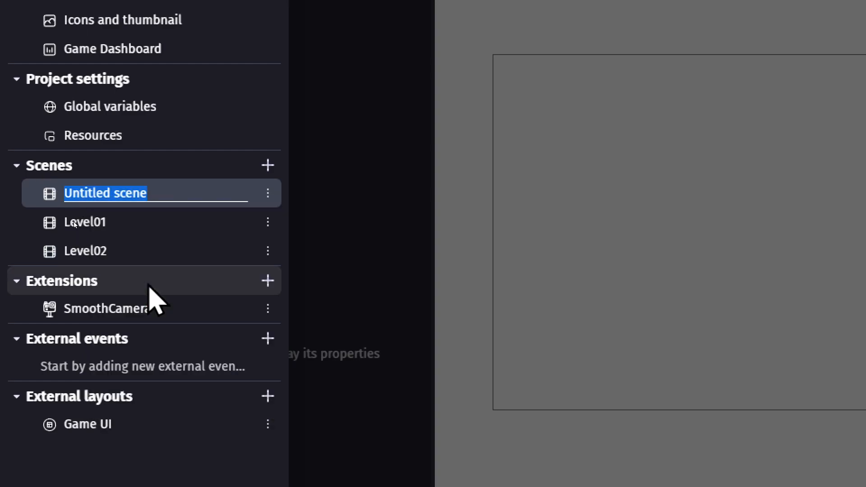
pyautogui.write('GA')
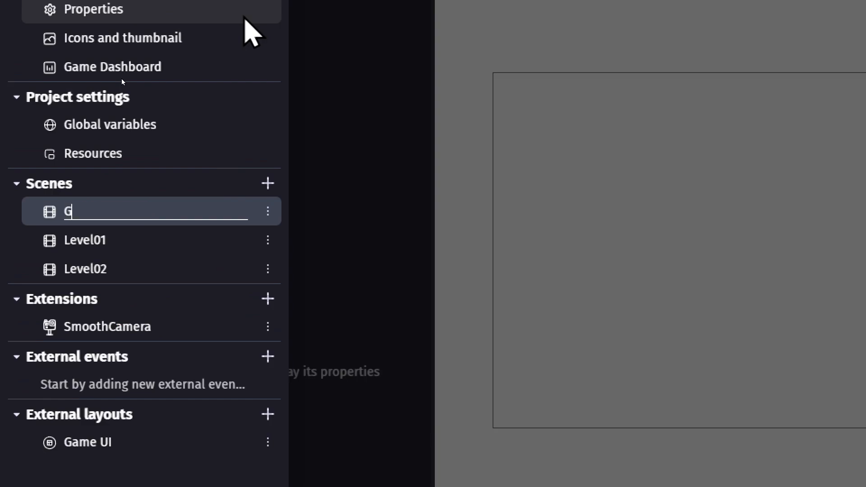
pyautogui.press('BackSpace')
pyautogui.write('ANE')
pyautogui.press('BackSpace')
pyautogui.press('BackSpace')
pyautogui.press('BackSpace')
pyautogui.write('ME CODE (')
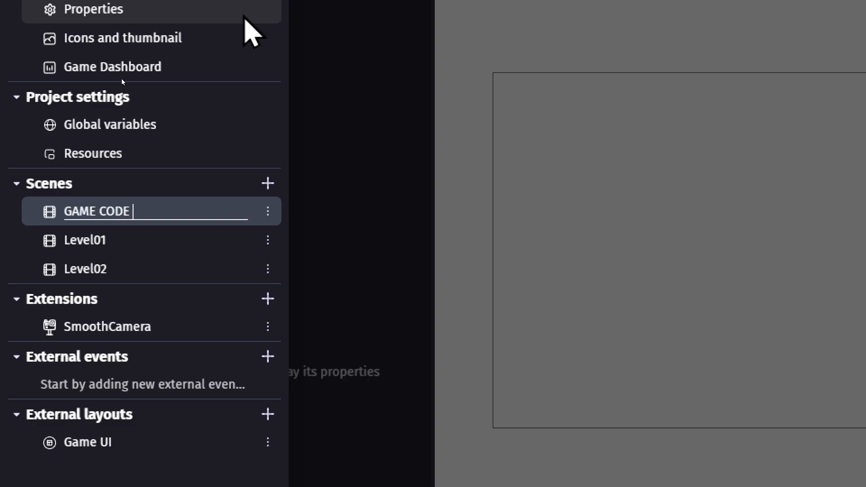
pyautogui.write('DONT DELETE)')
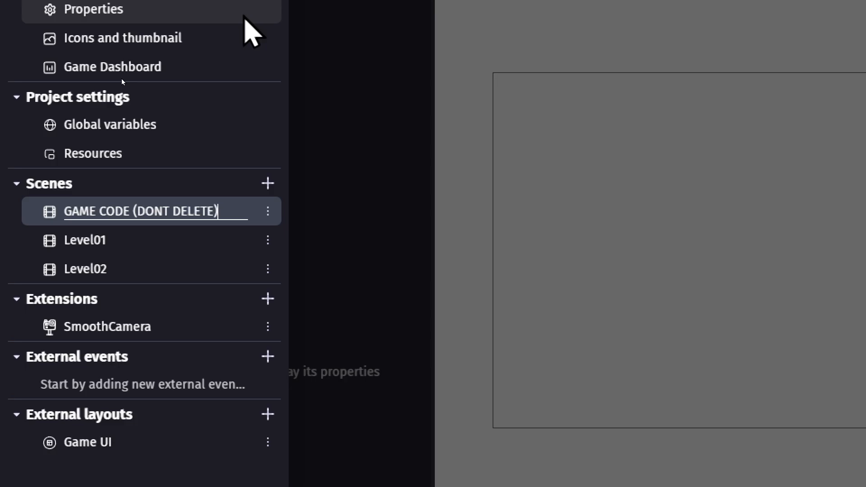
pyautogui.press('Return')
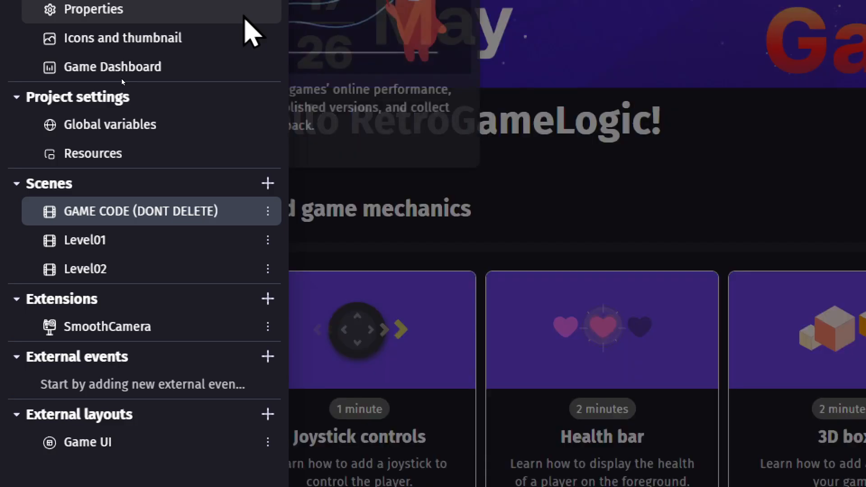
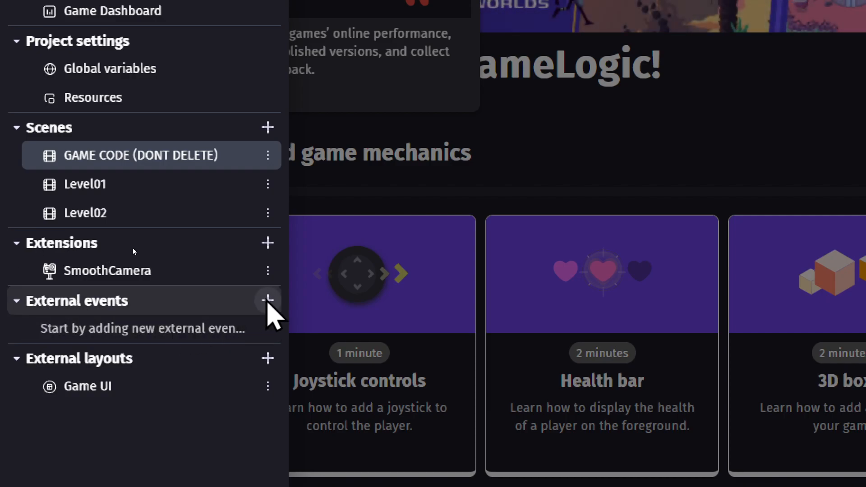
# Step: Create a new external events sheet in the project and name it Game Code
pyautogui.click(267, 302)
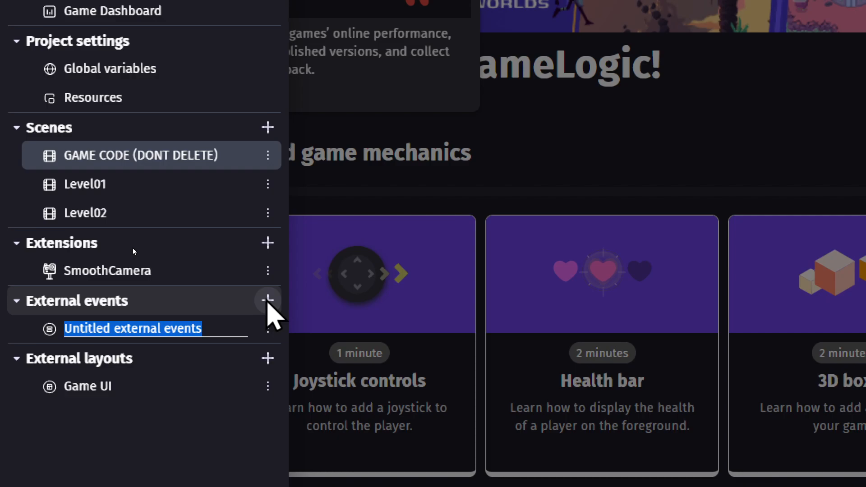
pyautogui.press('BackSpace')
pyautogui.write('fi')
pyautogui.press('BackSpace')
pyautogui.press('BackSpace')
pyautogui.write('Game Code')
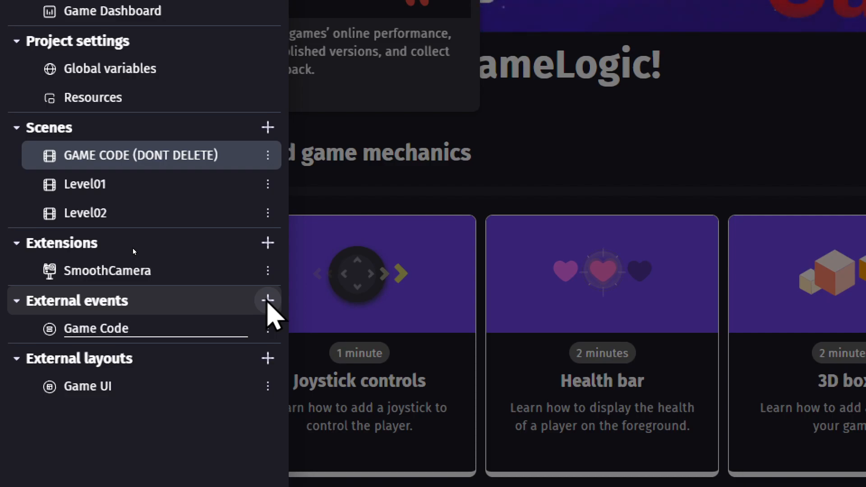
pyautogui.press('Return')
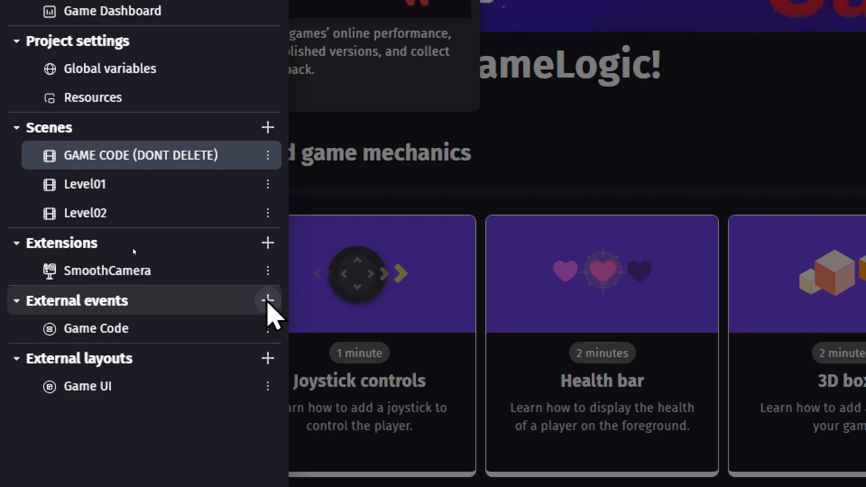
# Step: Associate the Game Code external events with the GAME CODE (DONT DELETE) scene and add an empty event to the sheet
pyautogui.click(116, 330)
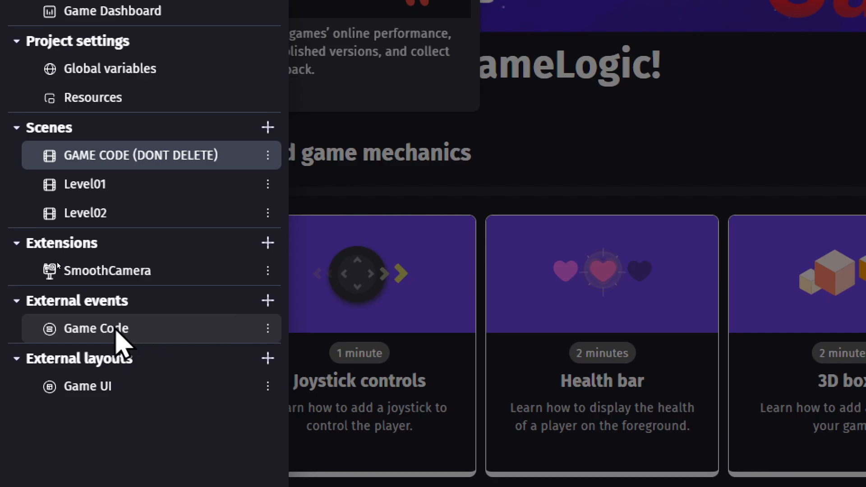
pyautogui.click(721, 230)
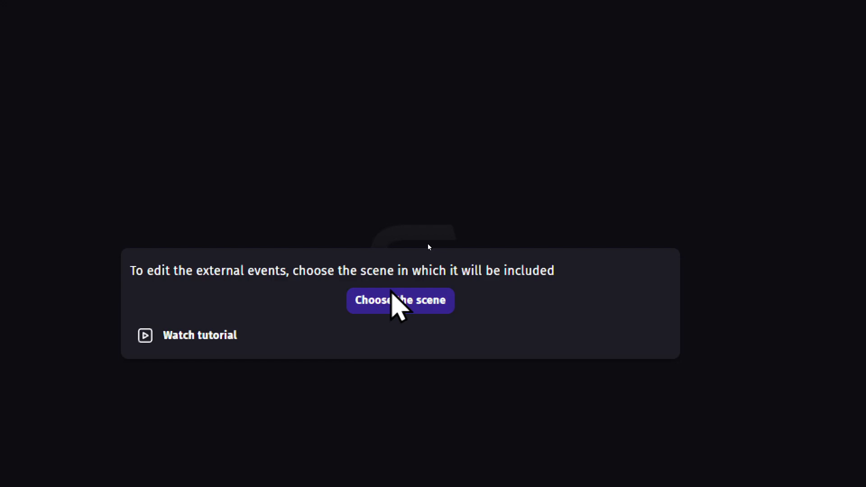
pyautogui.click(393, 299)
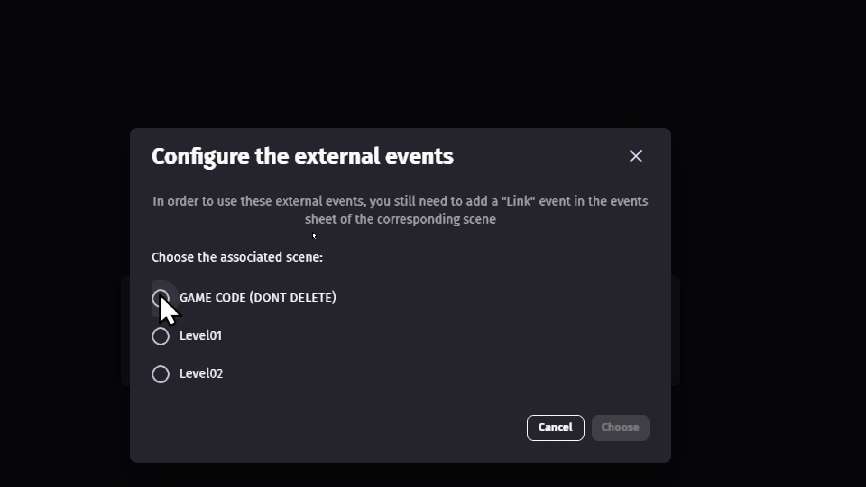
pyautogui.click(161, 297)
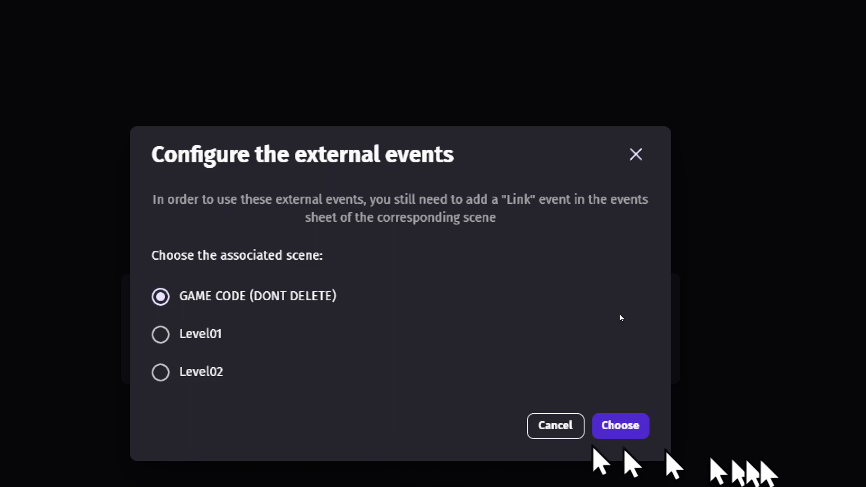
pyautogui.click(633, 425)
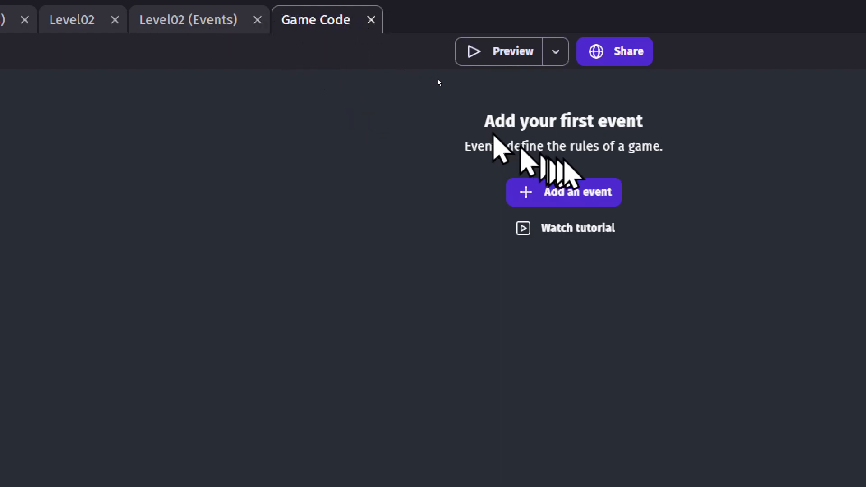
pyautogui.click(572, 191)
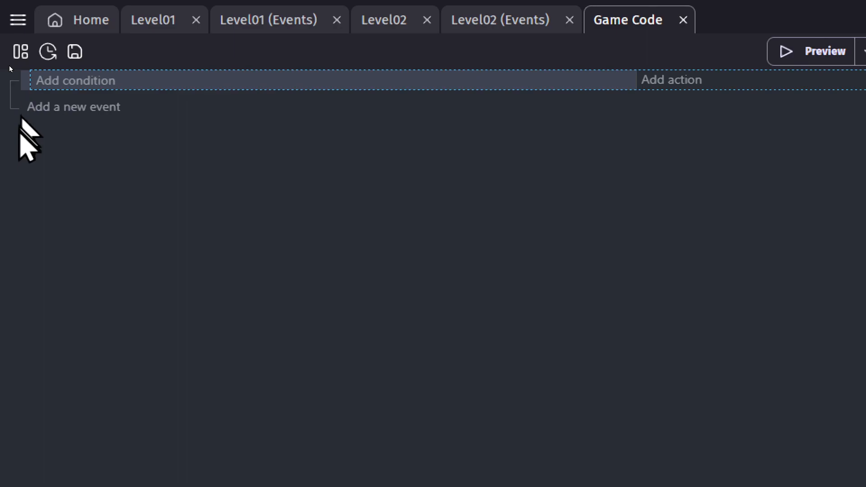
pyautogui.click(26, 75)
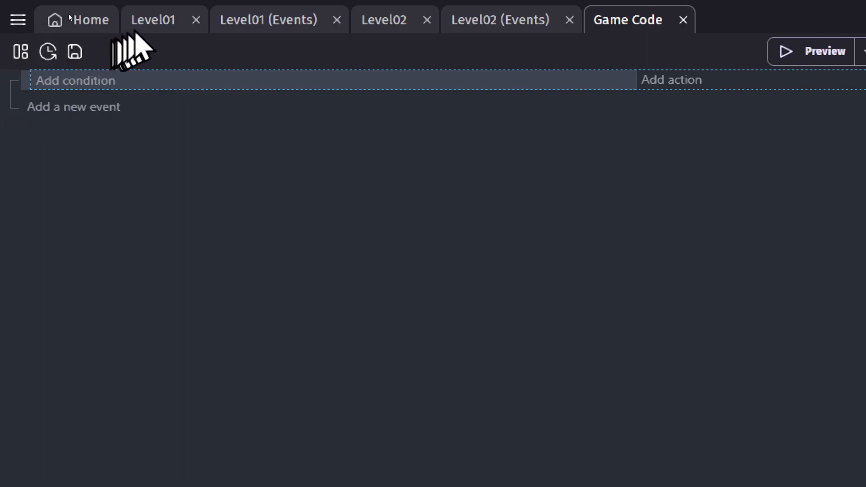
# Step: Cut the unnamed group, the Marker comment and the whole Game Code group out of the Level01 events sheet
pyautogui.click(266, 21)
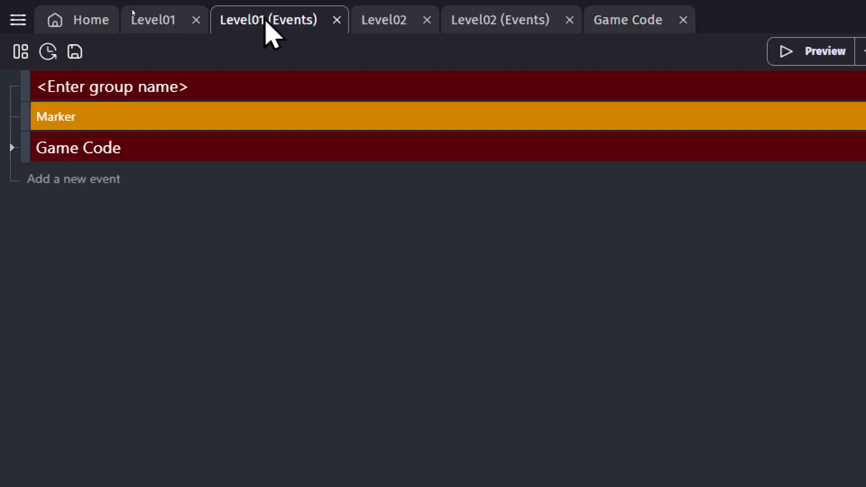
pyautogui.click(12, 148)
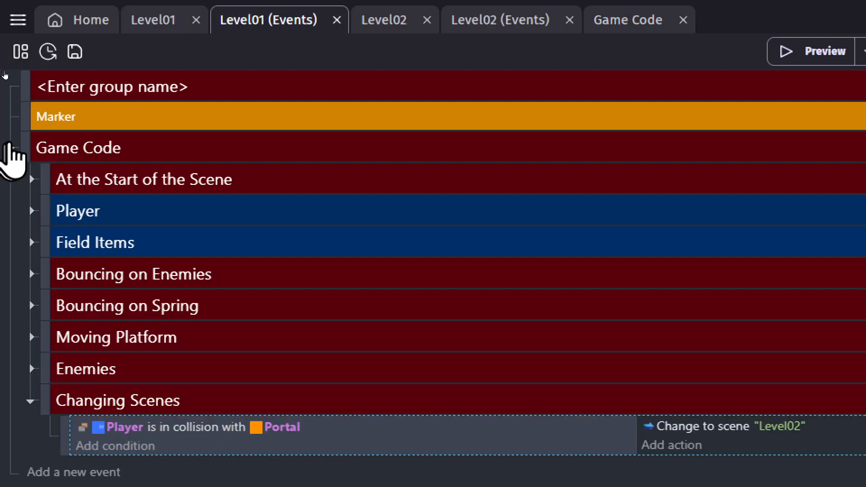
pyautogui.click(12, 149)
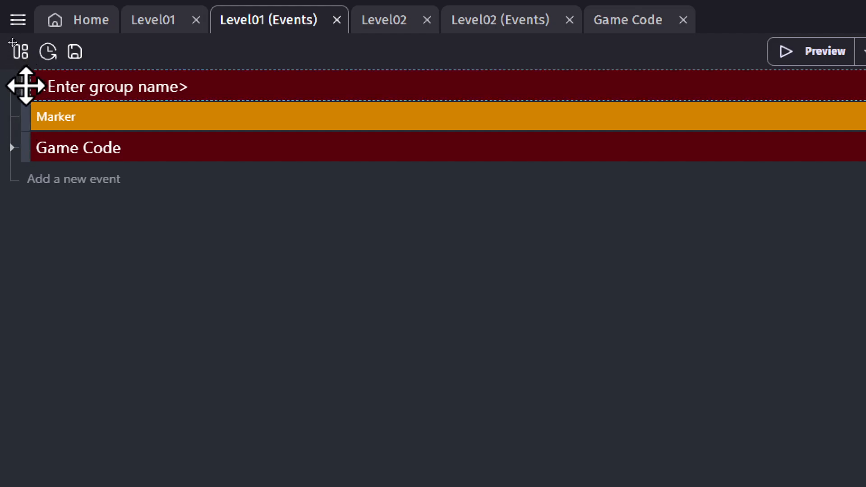
pyautogui.click(26, 122)
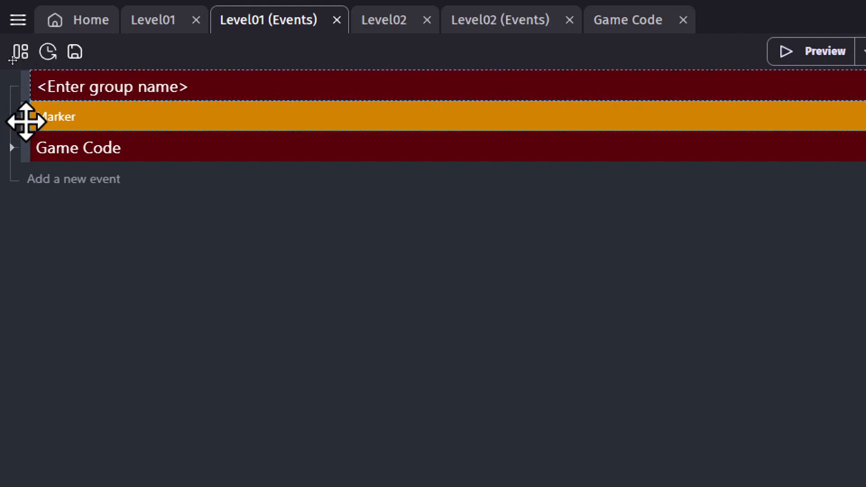
pyautogui.click(28, 151)
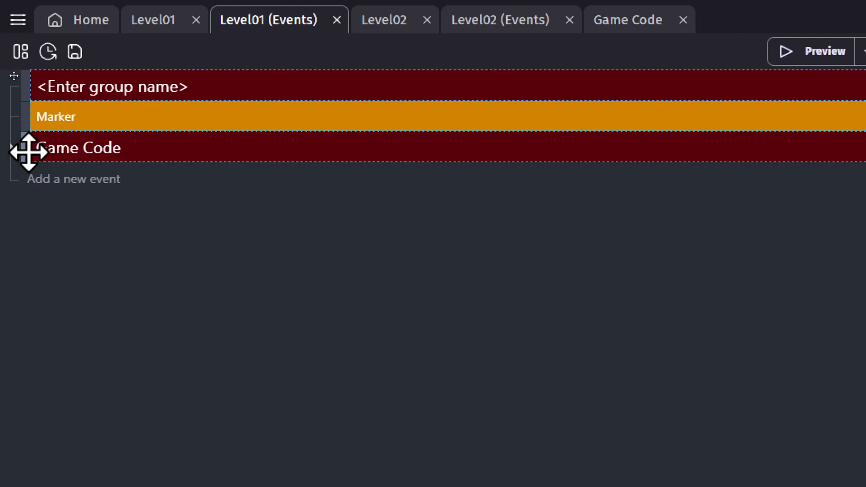
pyautogui.press('Delete')
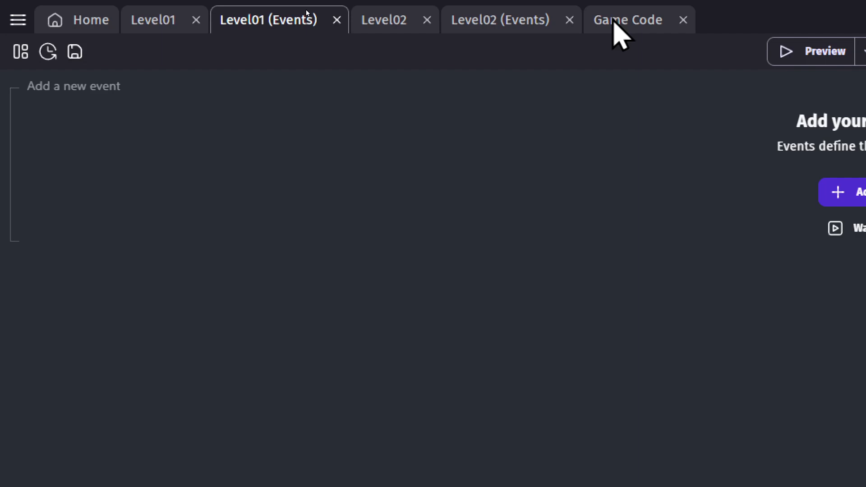
# Step: Paste the cut events into the Game Code external events, delete the empty event there and expand the Game Code group
pyautogui.click(613, 21)
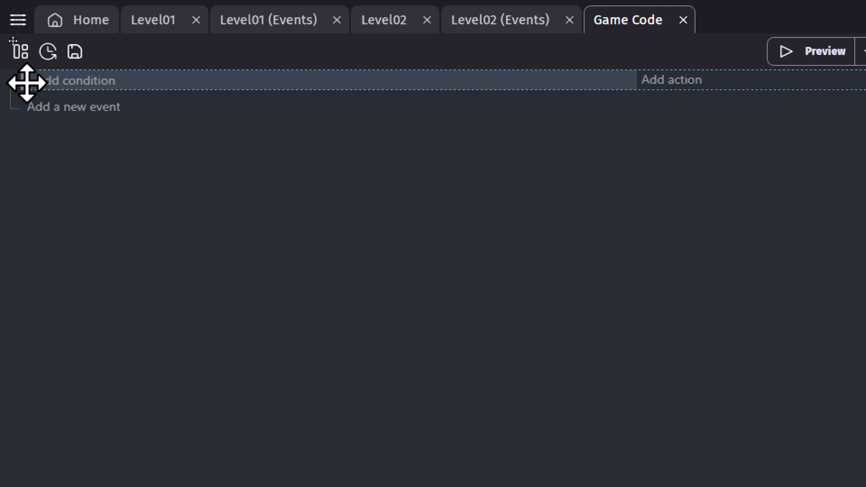
pyautogui.hotkey('ctrl', 'v')
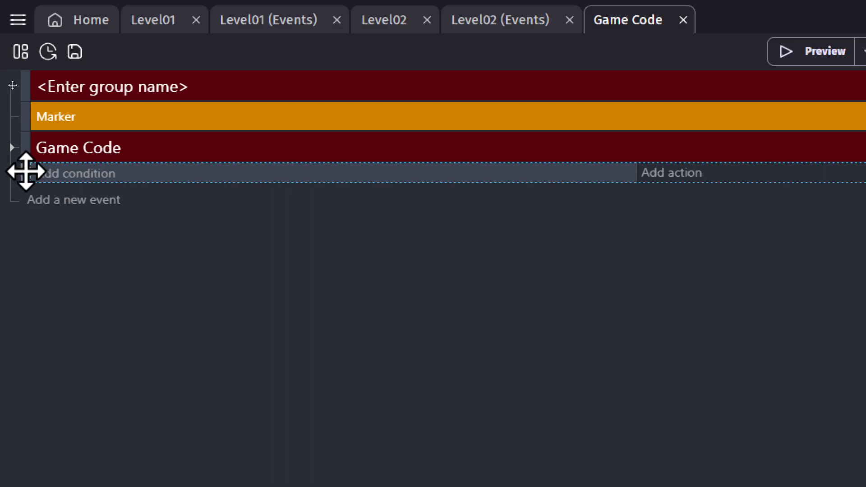
pyautogui.press('Delete')
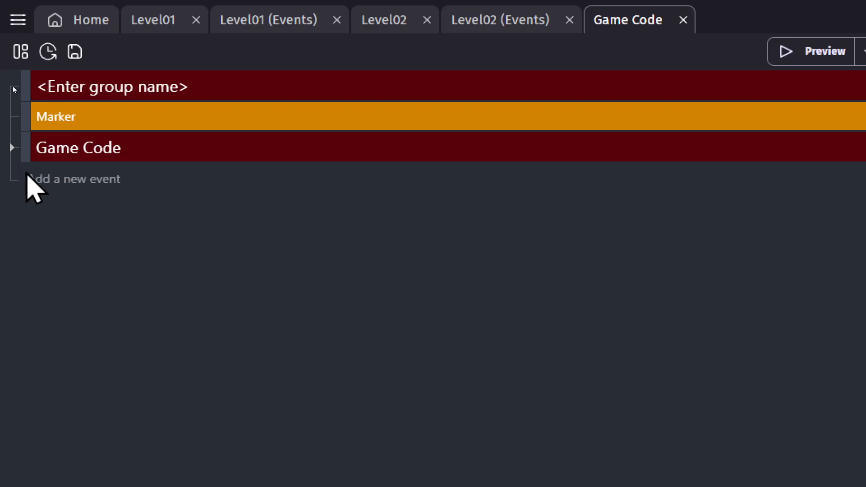
pyautogui.click(9, 147)
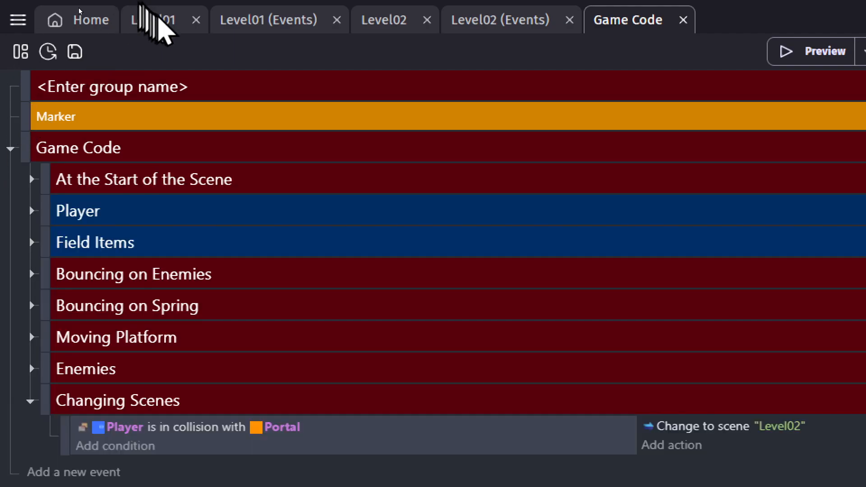
# Step: Add a link to the Game Code external events in the Level01 events sheet and delete the empty placeholder event
pyautogui.click(165, 23)
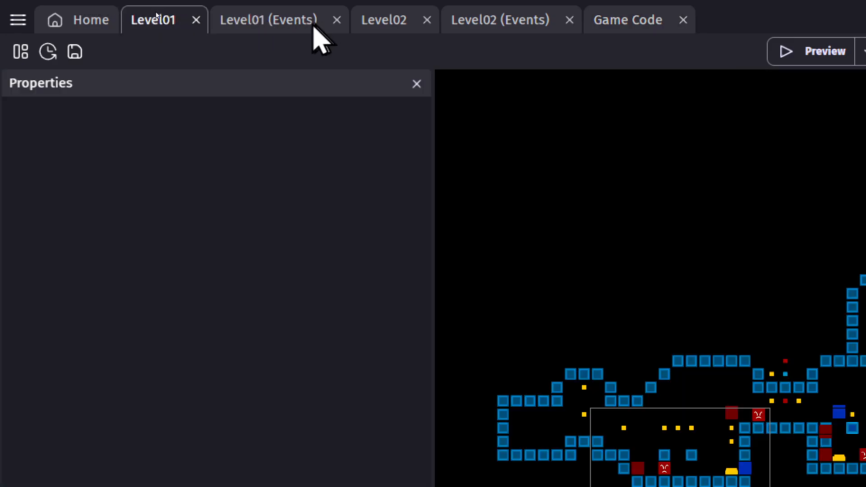
pyautogui.click(239, 19)
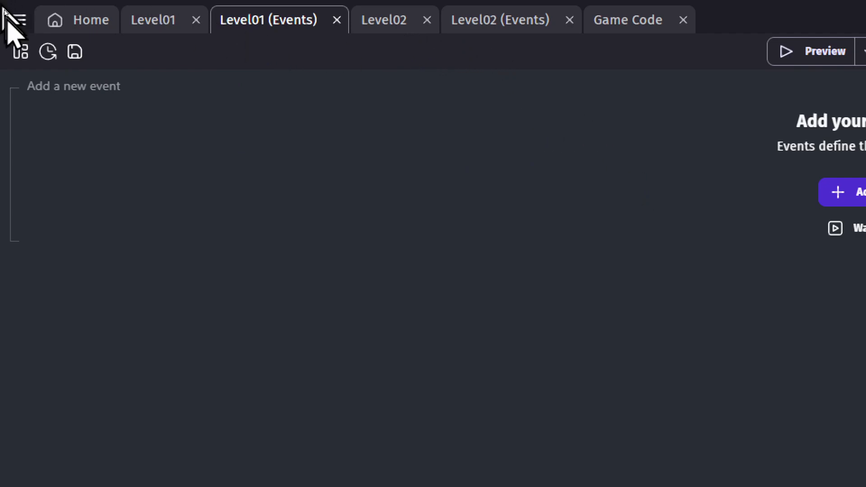
pyautogui.click(67, 88)
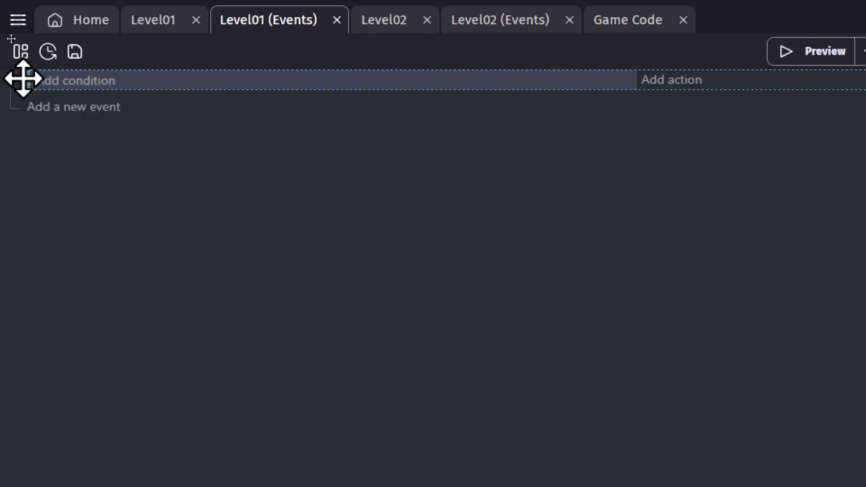
pyautogui.rightClick(24, 81)
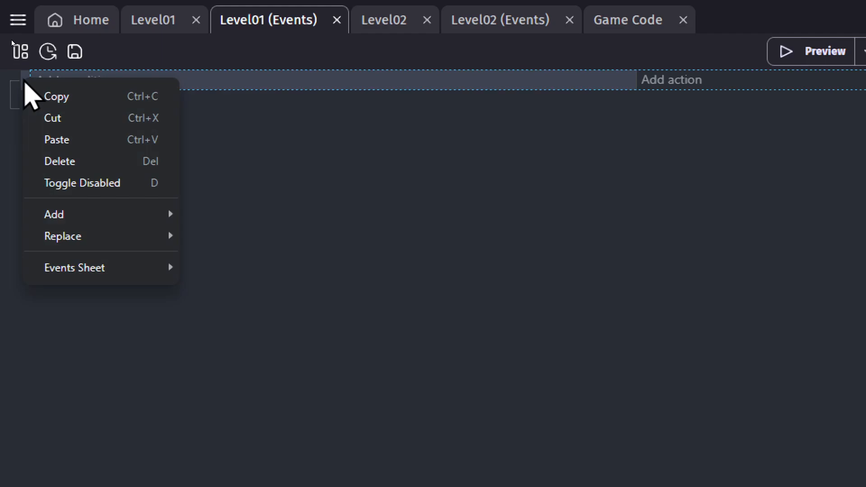
pyautogui.moveTo(84, 213)
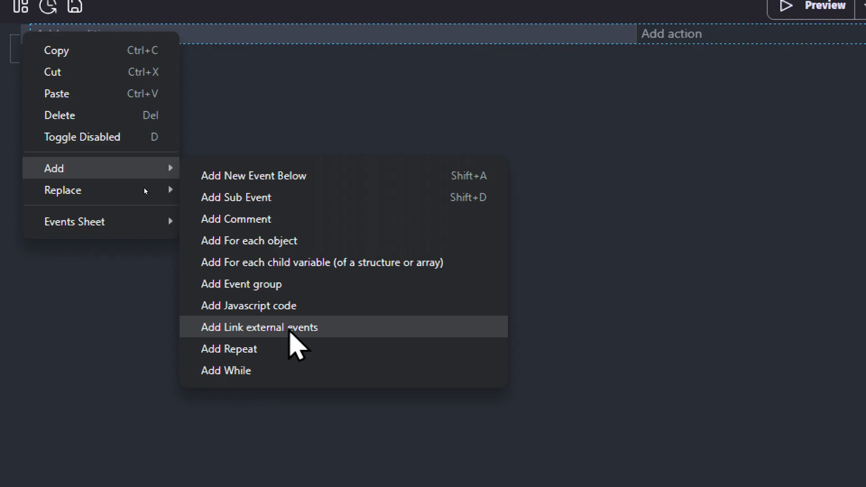
pyautogui.click(290, 331)
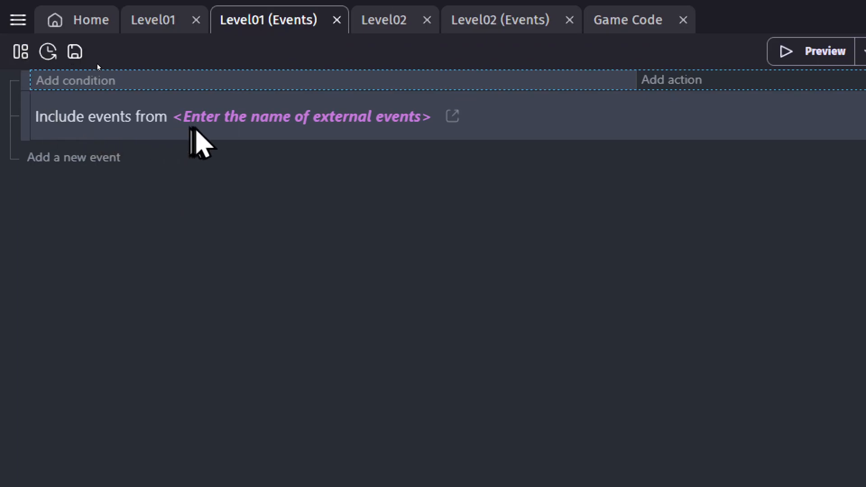
pyautogui.click(225, 136)
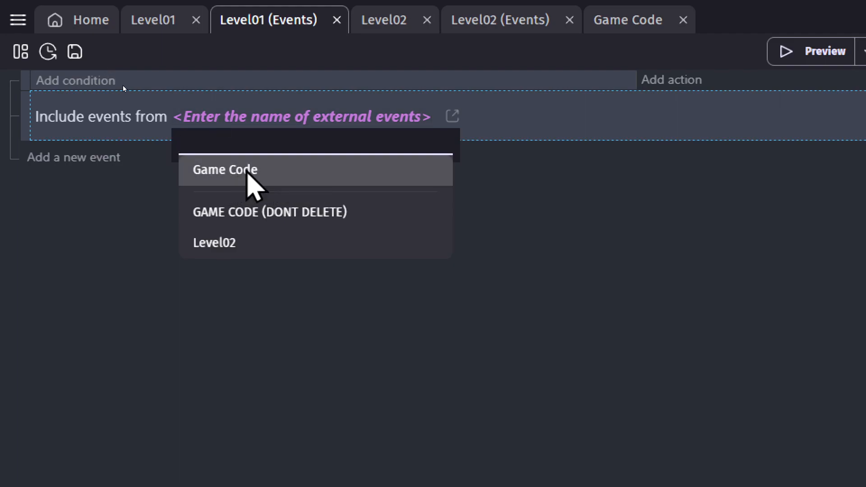
pyautogui.click(247, 171)
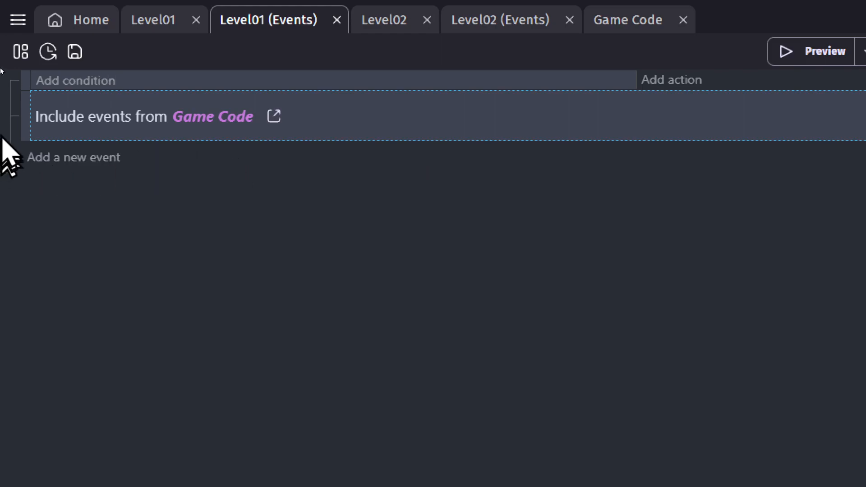
pyautogui.click(27, 80)
pyautogui.press('Delete')
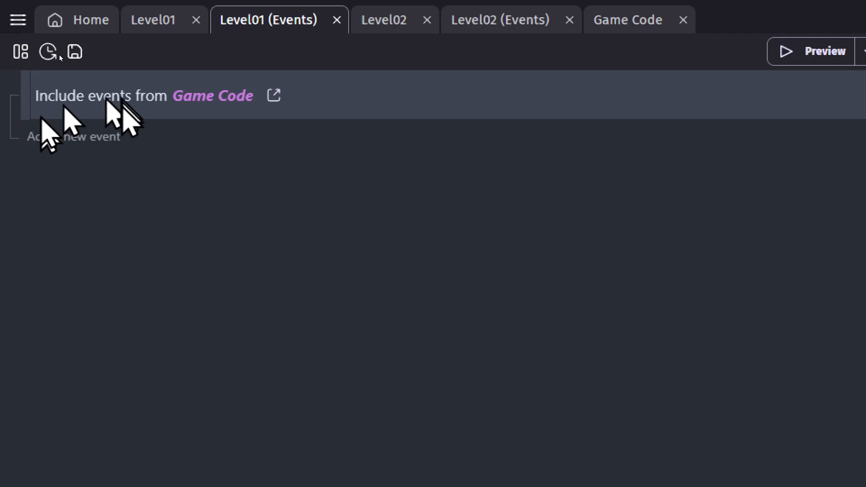
# Step: Link the Game Code external events in the Level02 events sheet and remove the empty event above the link
pyautogui.click(388, 23)
pyautogui.click(479, 22)
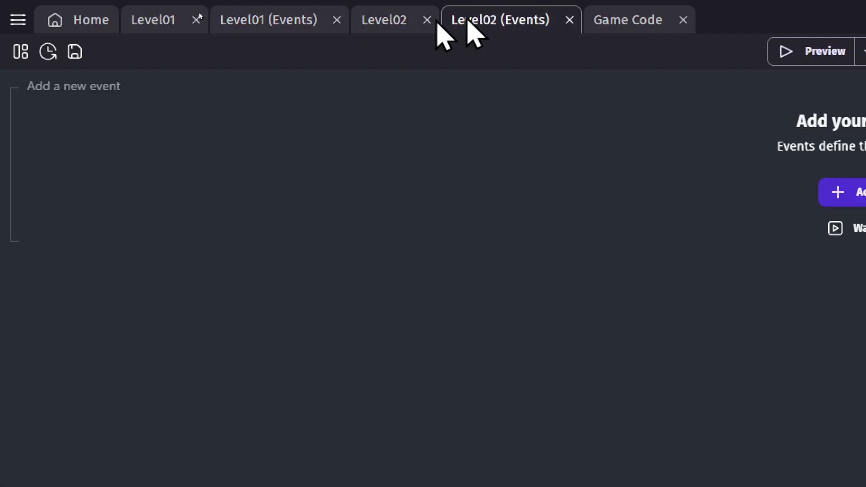
pyautogui.click(33, 87)
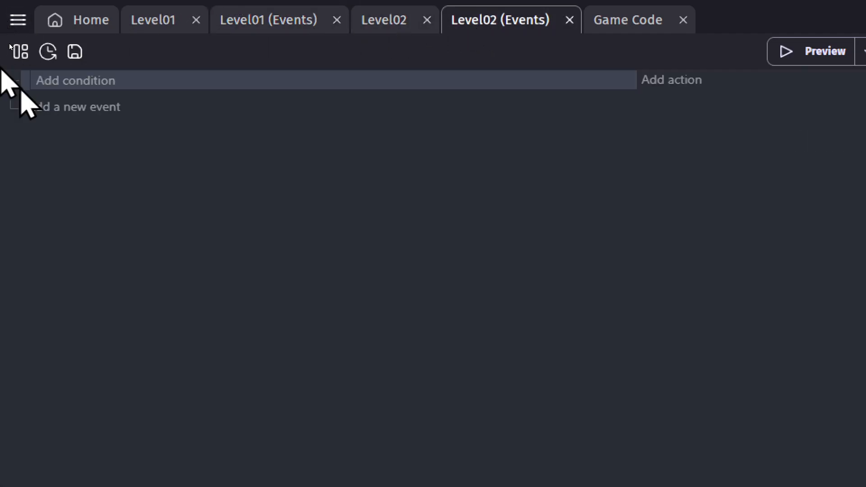
pyautogui.rightClick(25, 88)
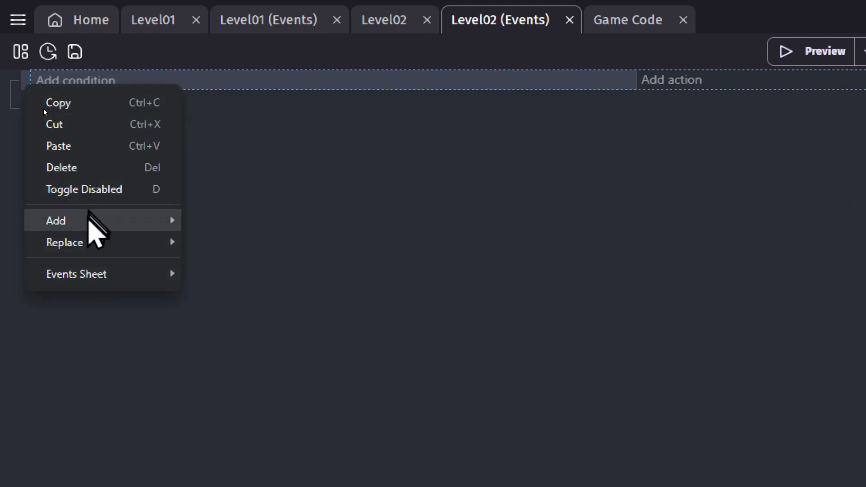
pyautogui.moveTo(88, 220)
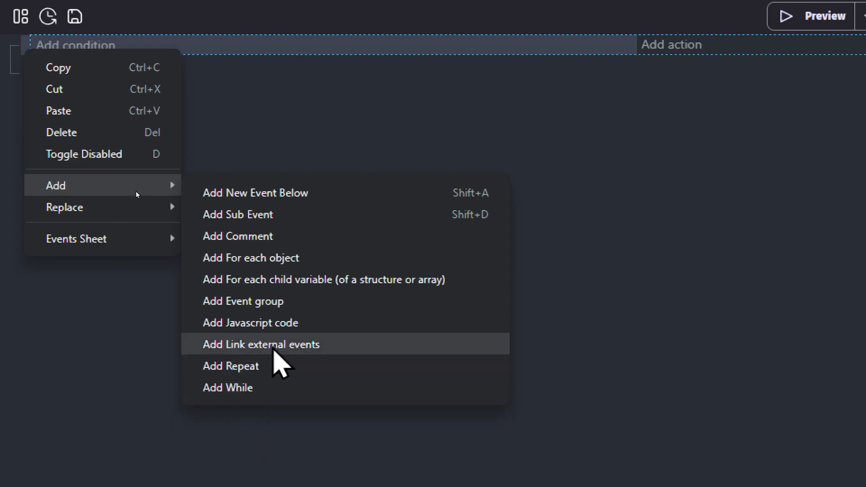
pyautogui.click(274, 352)
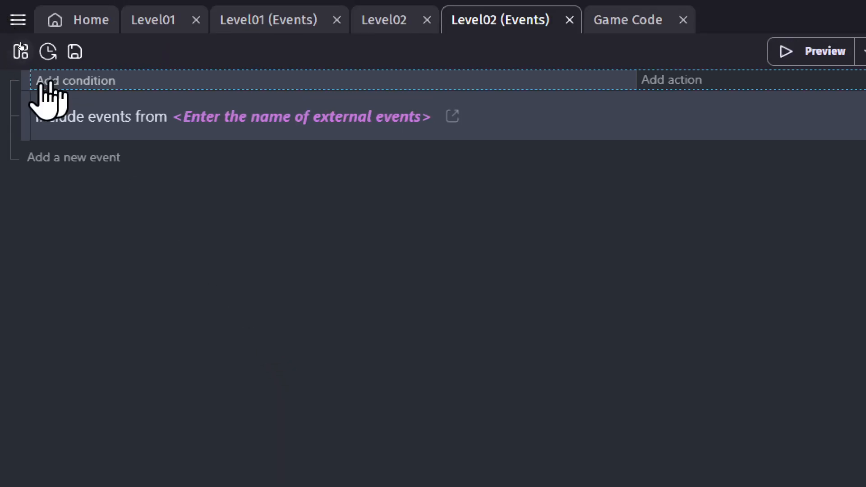
pyautogui.click(216, 121)
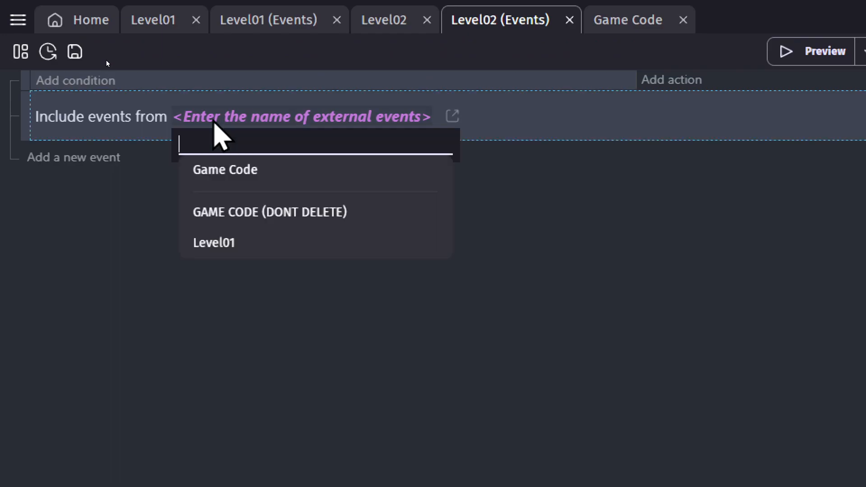
pyautogui.click(230, 172)
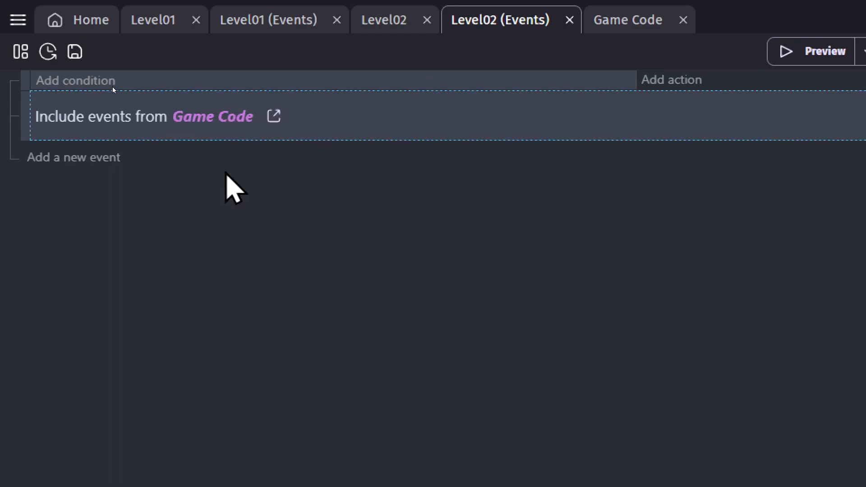
pyautogui.click(21, 74)
pyautogui.press('Delete')
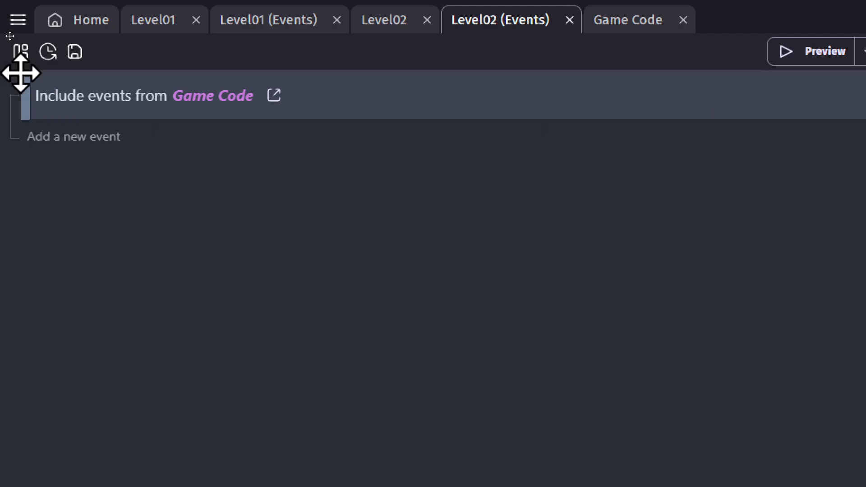
# Step: Run a preview from the Level01 scene and test the player's jumping and shooting near the Portal
pyautogui.click(169, 21)
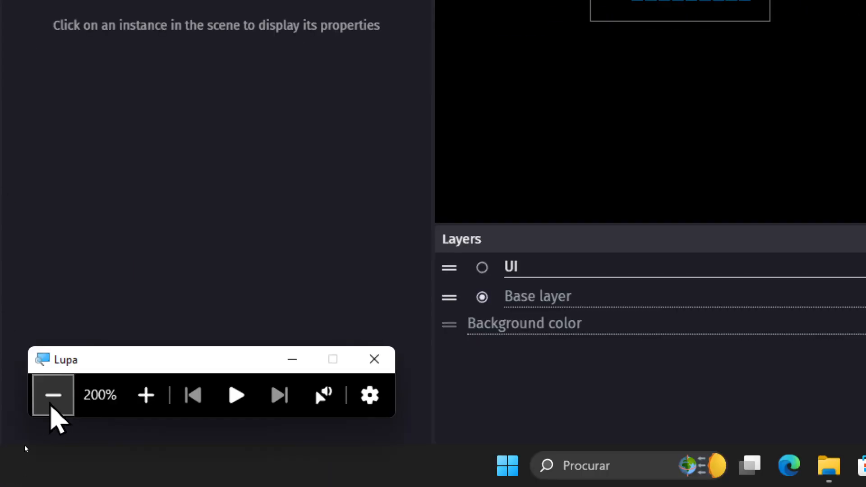
pyautogui.click(54, 395)
pyautogui.click(409, 27)
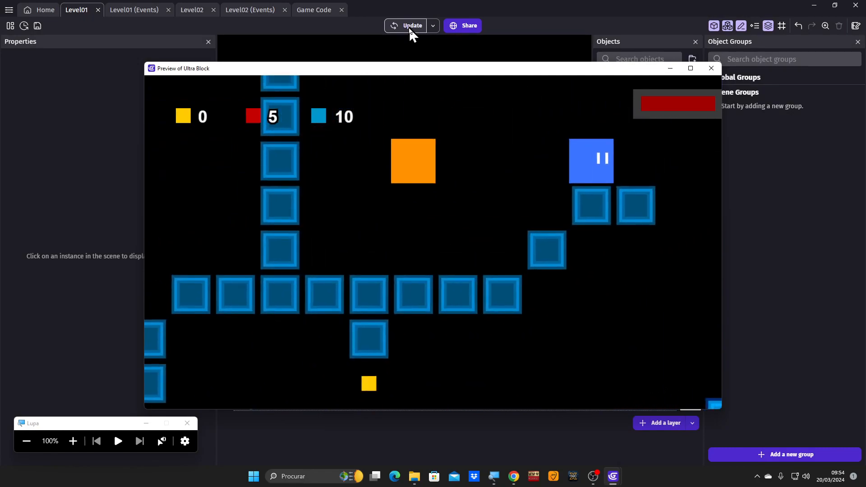
pyautogui.press('Up')
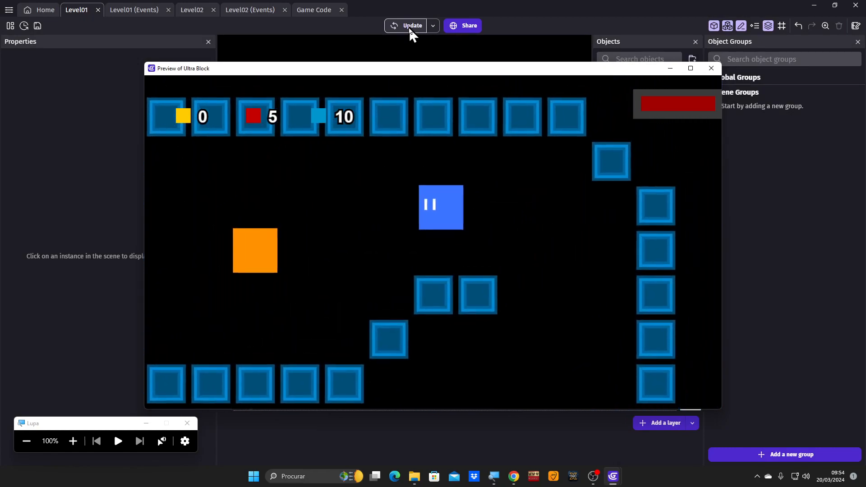
pyautogui.press('space')
pyautogui.press('space')
pyautogui.press('space')
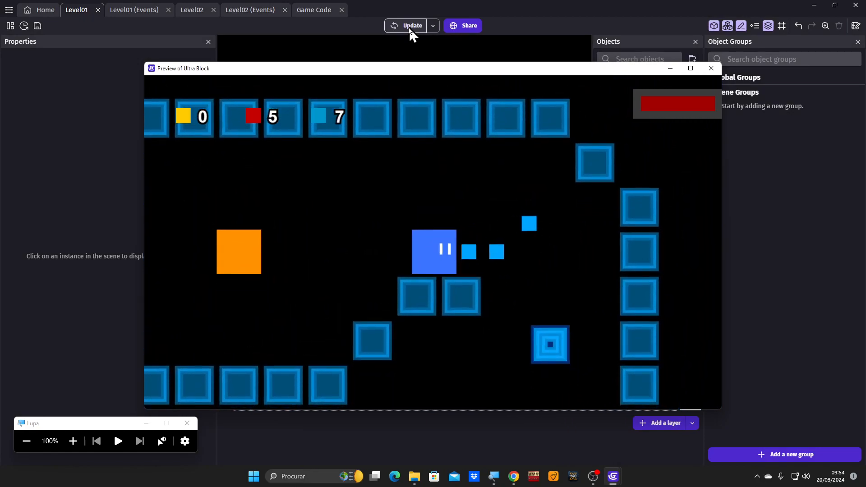
pyautogui.press('Up')
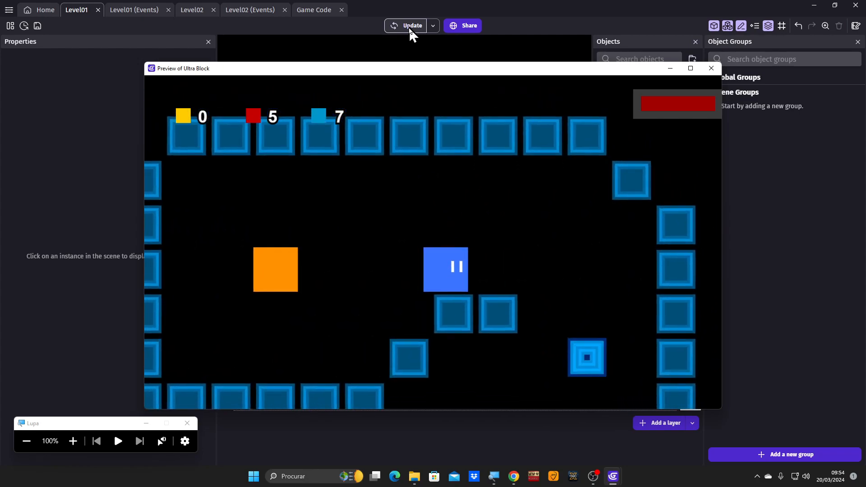
# Step: Steer the player over the spring into the orange Portal and test moving the player in Level02
pyautogui.press('Right')
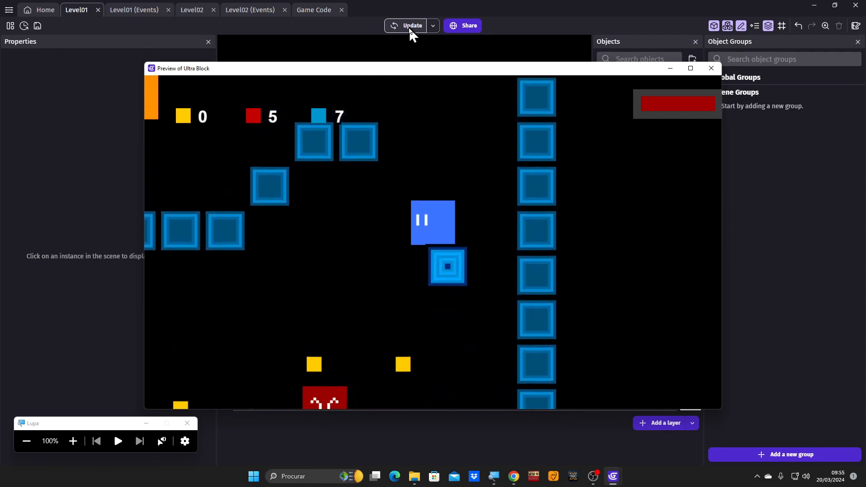
pyautogui.press('space')
pyautogui.press('Left')
pyautogui.press('Left')
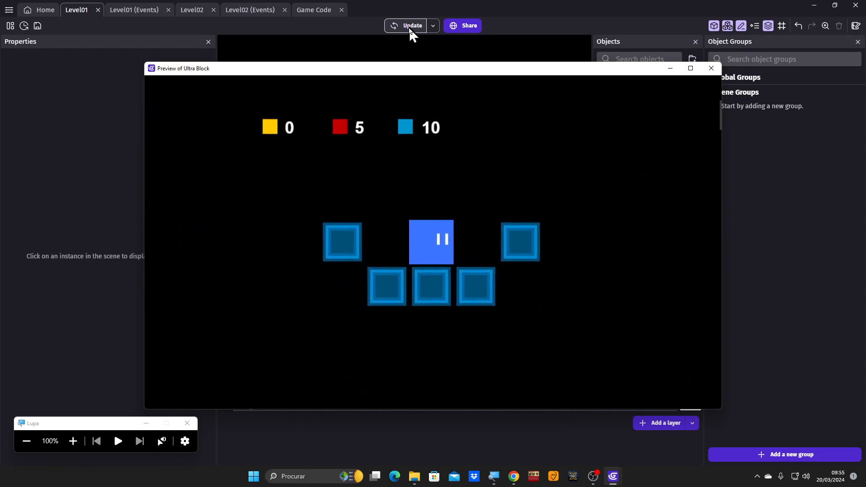
pyautogui.press('Left')
pyautogui.press('Right')
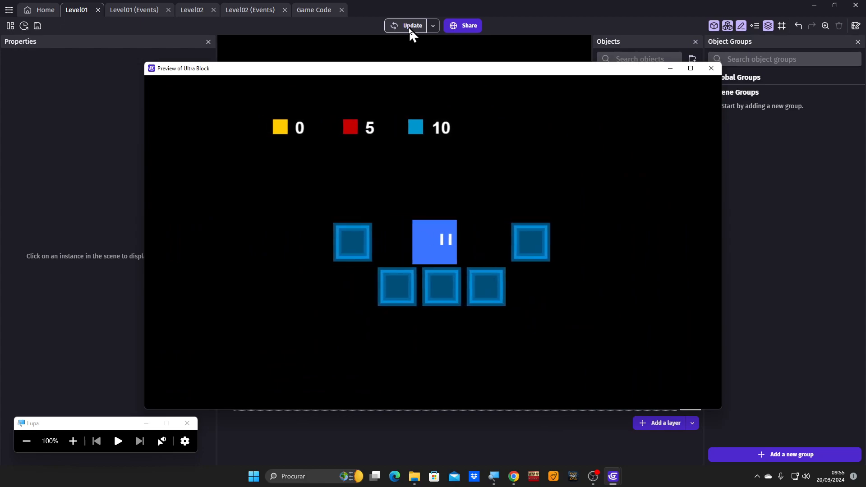
# Step: Test the player's movement and jumping in both directions across the Level02 tiles in the preview
pyautogui.press('space')
pyautogui.press('Left')
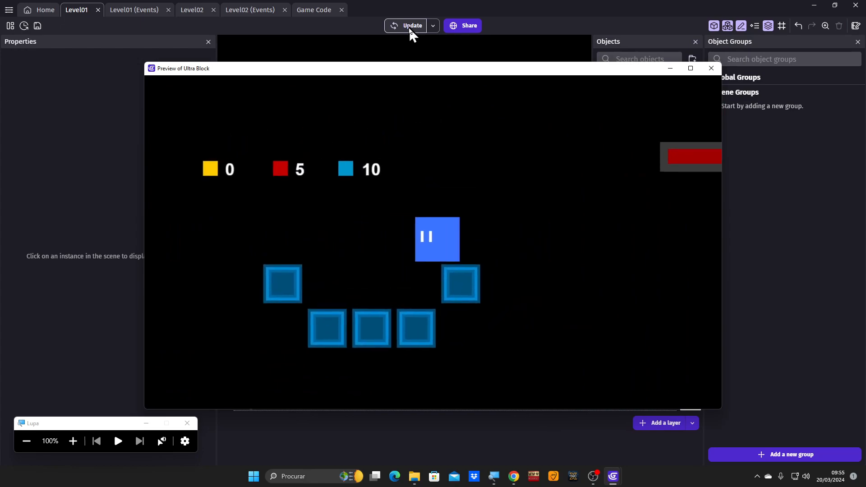
pyautogui.press('space')
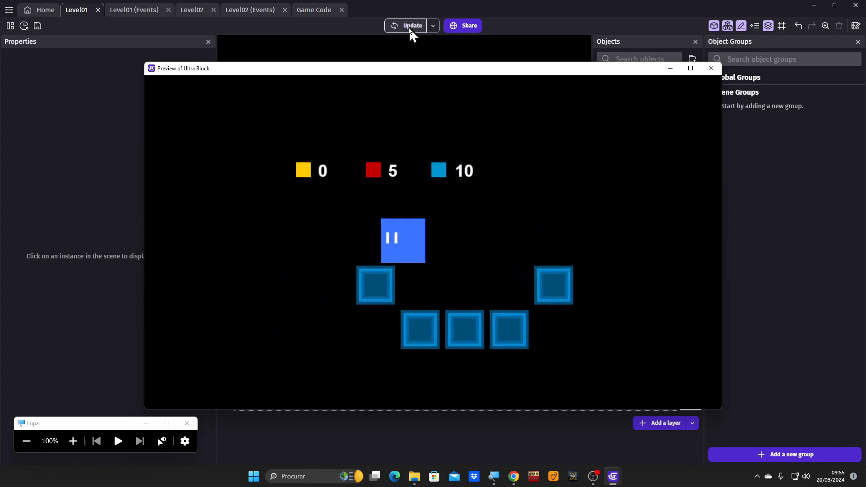
pyautogui.press('Right')
pyautogui.press('space')
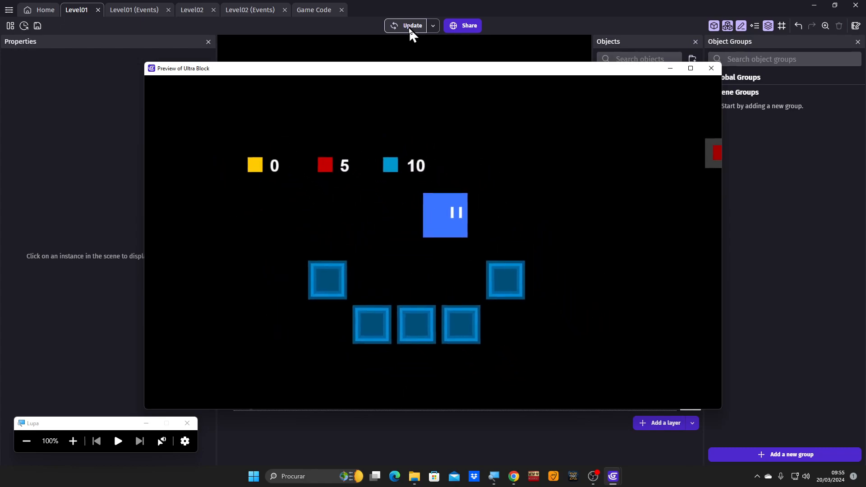
pyautogui.press('Left')
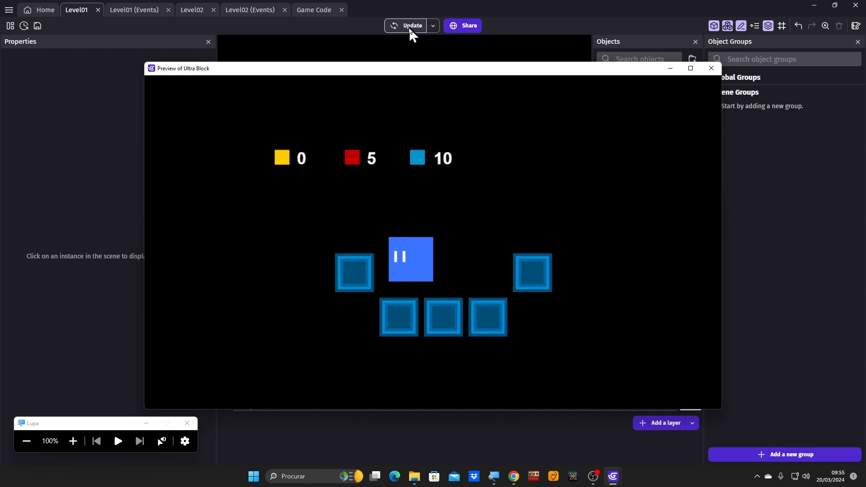
pyautogui.press('space')
pyautogui.press('Left')
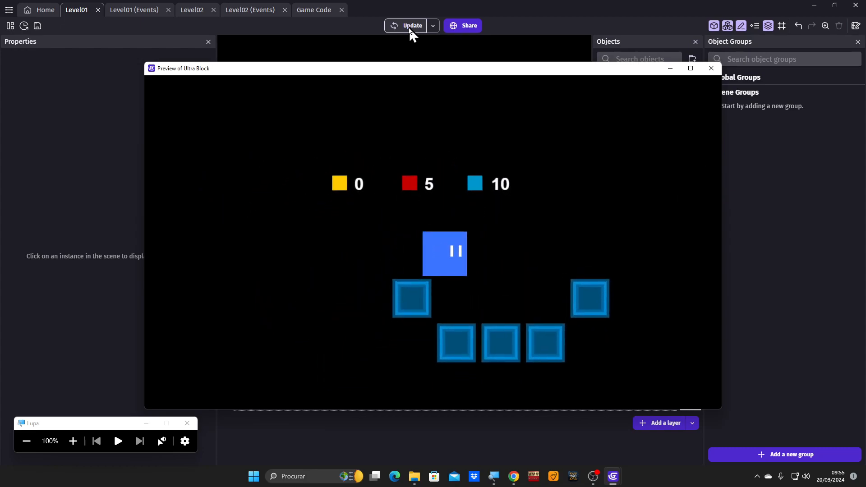
pyautogui.press('space')
pyautogui.press('Right')
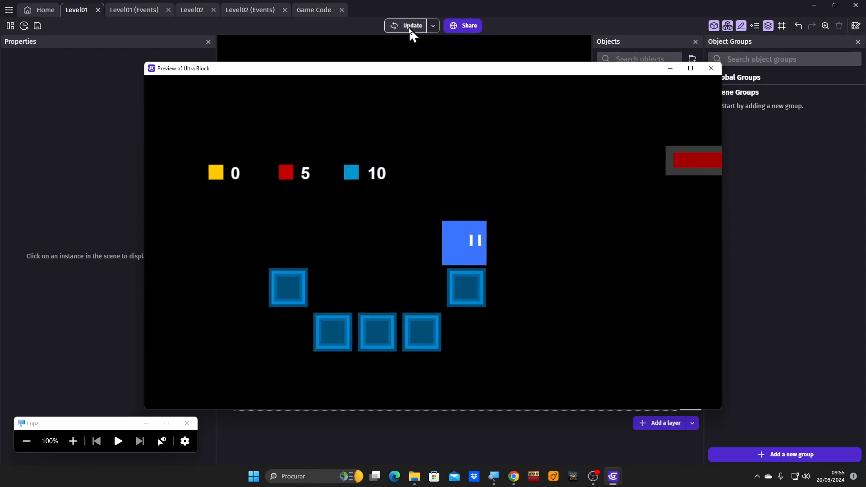
# Step: Test firing the player's bullets in both directions while moving and jumping in Level02
pyautogui.press('Left')
pyautogui.press('Right')
pyautogui.press('x')
pyautogui.press('x')
pyautogui.press('x')
pyautogui.press('Left')
pyautogui.press('space')
pyautogui.press('x')
pyautogui.press('x')
pyautogui.press('x')
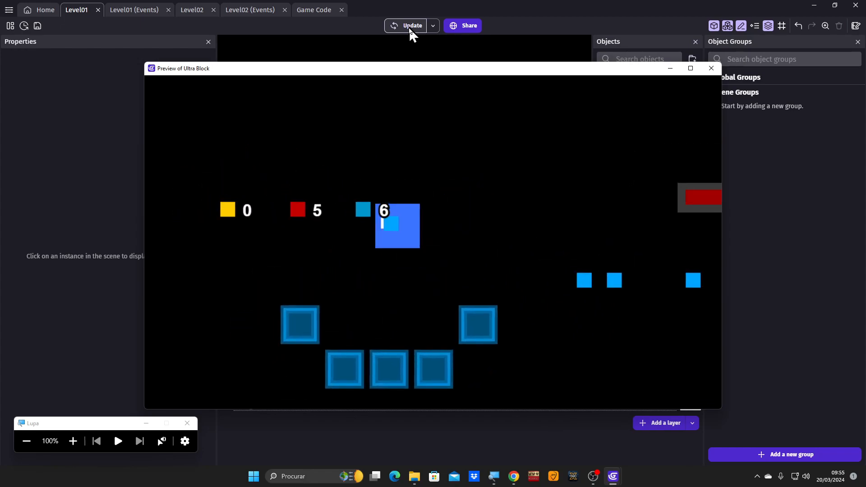
pyautogui.press('space')
pyautogui.press('x')
pyautogui.press('space')
pyautogui.press('Right')
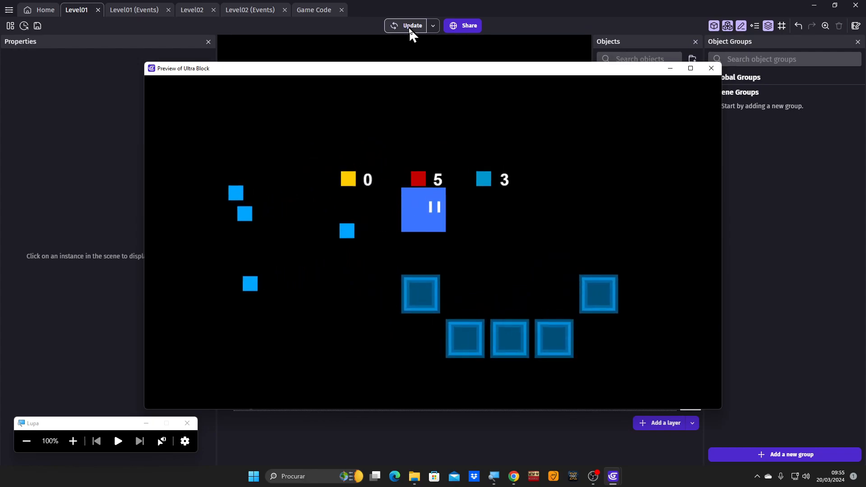
# Step: Fire the player's remaining bullets, jump around the Level02 tiles and close the preview
pyautogui.press('x')
pyautogui.press('x')
pyautogui.press('x')
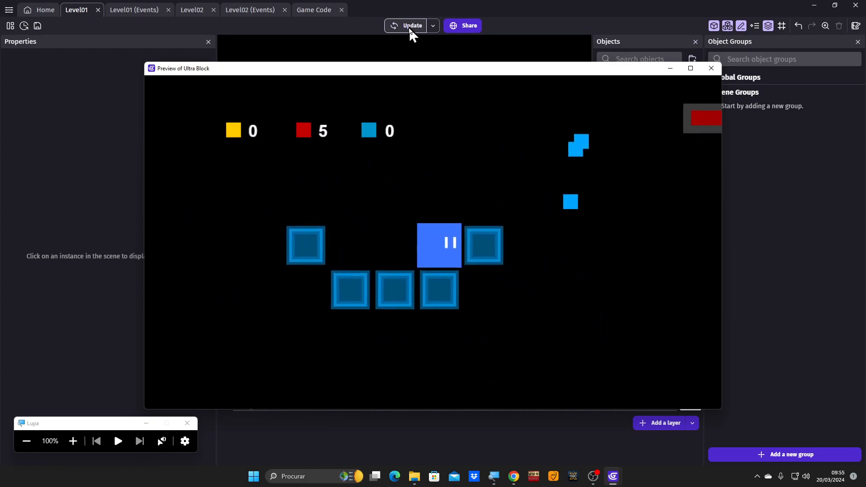
pyautogui.press('space')
pyautogui.press('Left')
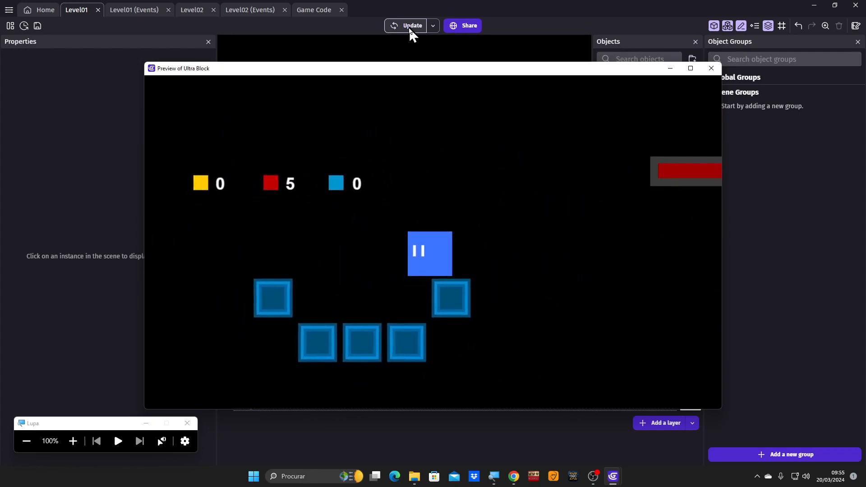
pyautogui.click(711, 68)
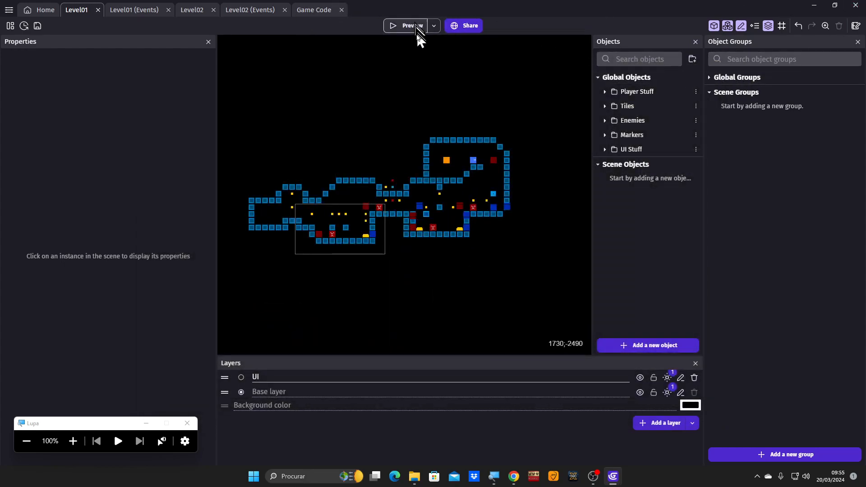
# Step: Preview the game from Level01, steer the player into the orange Portal to check the Level02 display, and close the preview
pyautogui.click(403, 27)
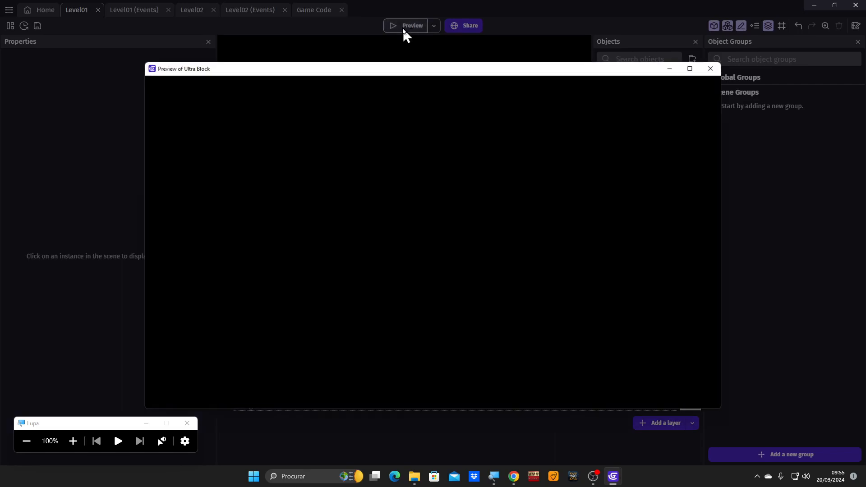
pyautogui.press('Left')
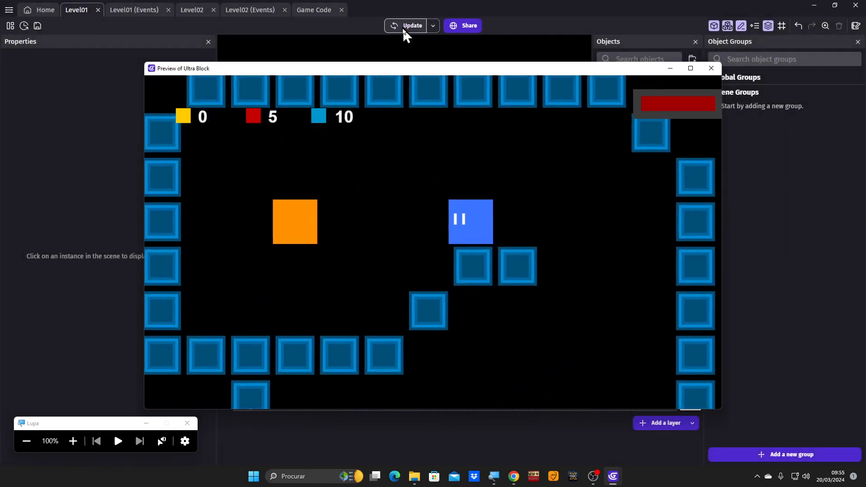
pyautogui.press('Right')
pyautogui.press('space')
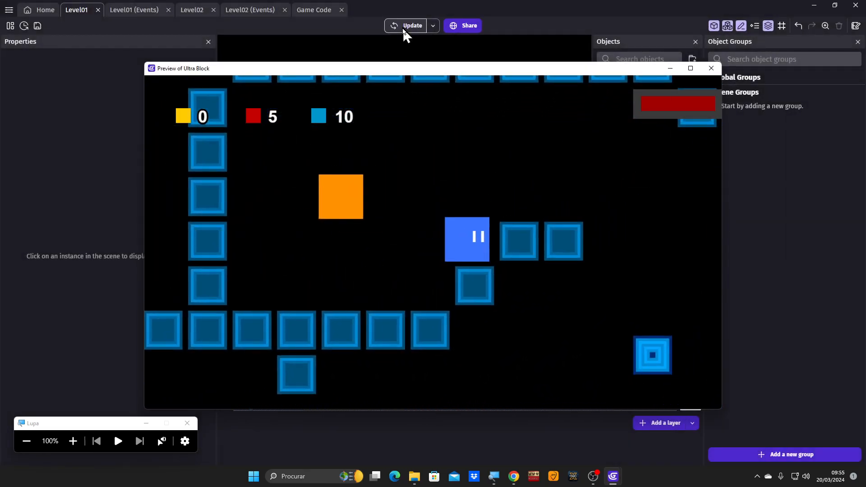
pyautogui.press('space')
pyautogui.press('Left')
pyautogui.press('Right')
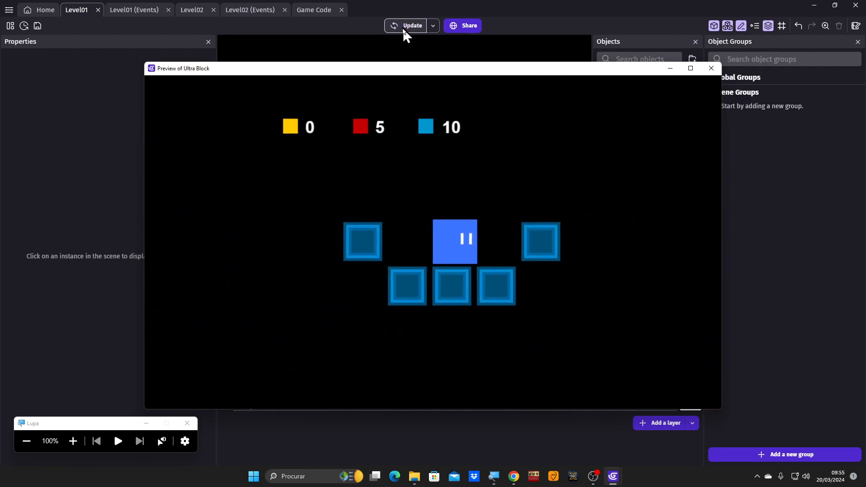
pyautogui.click(712, 68)
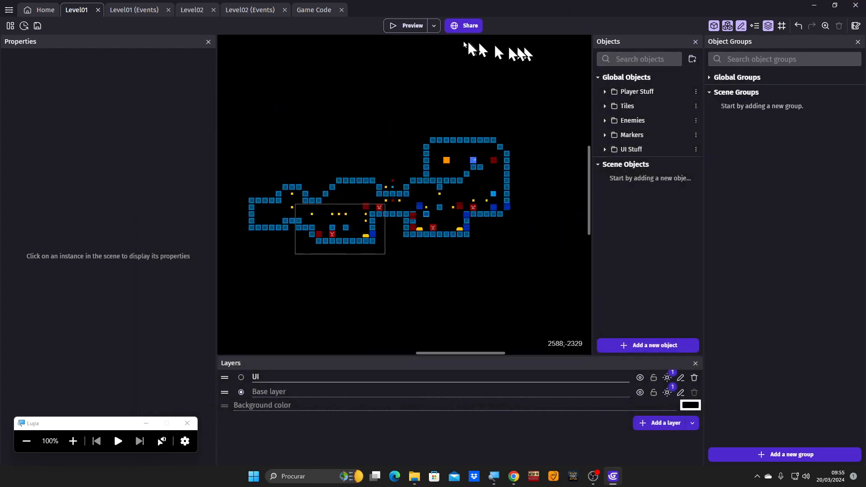
# Step: Run another preview from Level01, take the player into Level02, check how the counters follow its movement, and close the preview
pyautogui.click(411, 27)
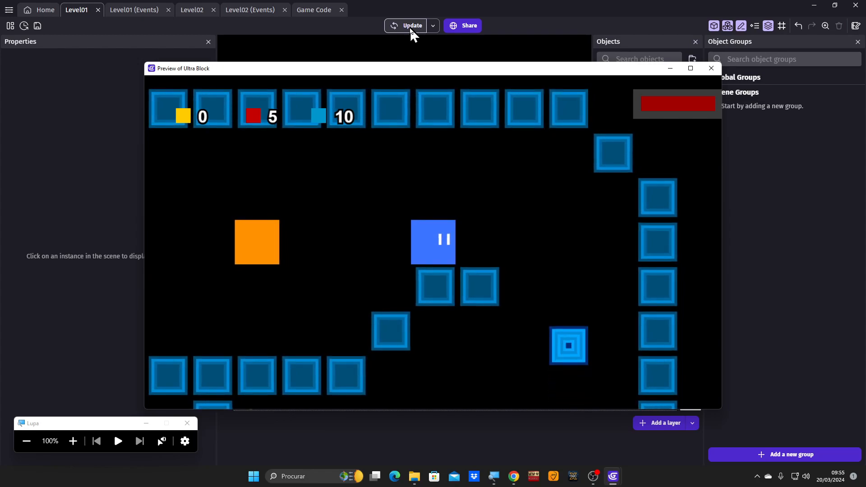
pyautogui.press('space')
pyautogui.press('space')
pyautogui.press('space')
pyautogui.press('space')
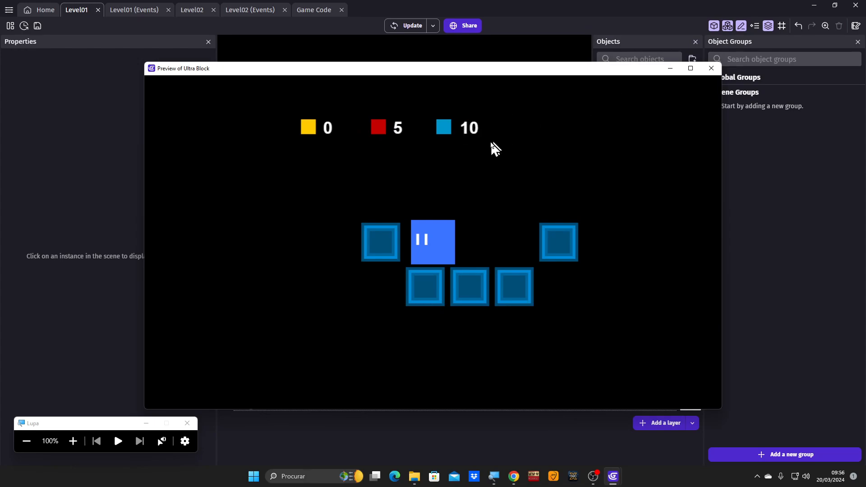
pyautogui.press('Right')
pyautogui.press('space')
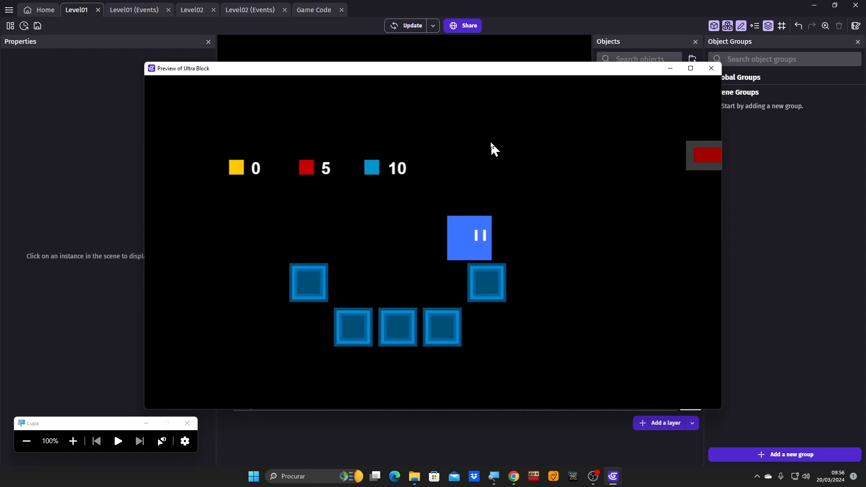
pyautogui.press('Left')
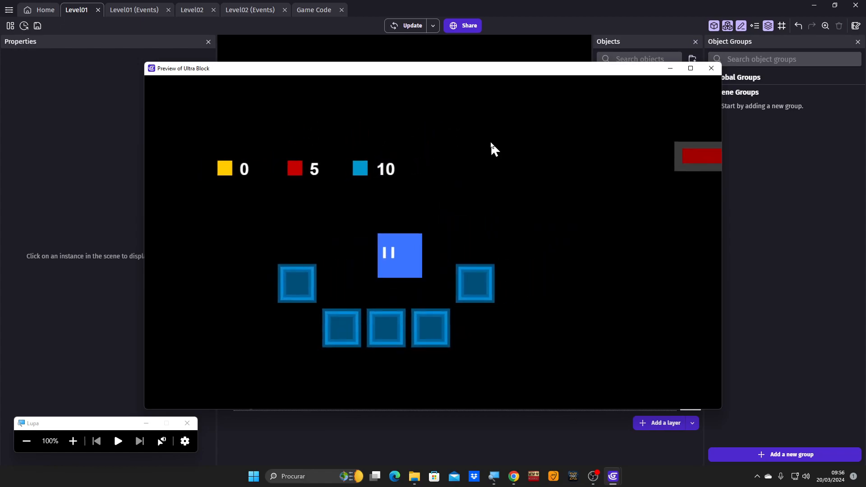
pyautogui.press('Right')
pyautogui.press('space')
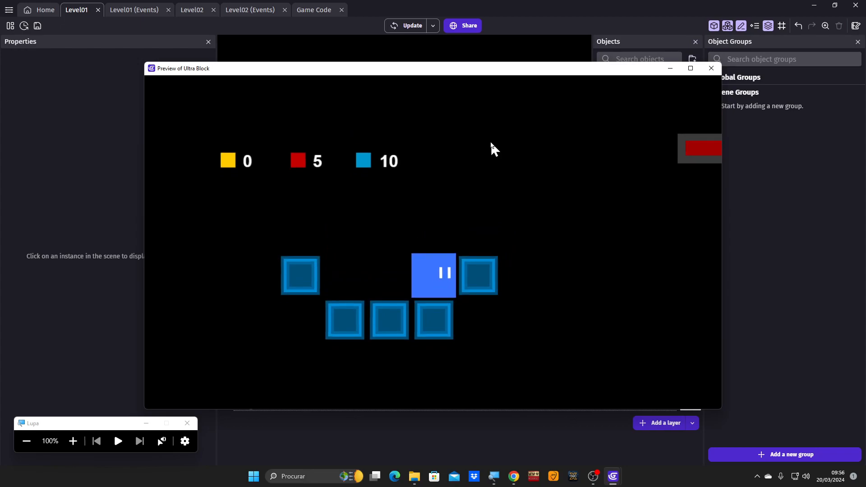
pyautogui.click(711, 68)
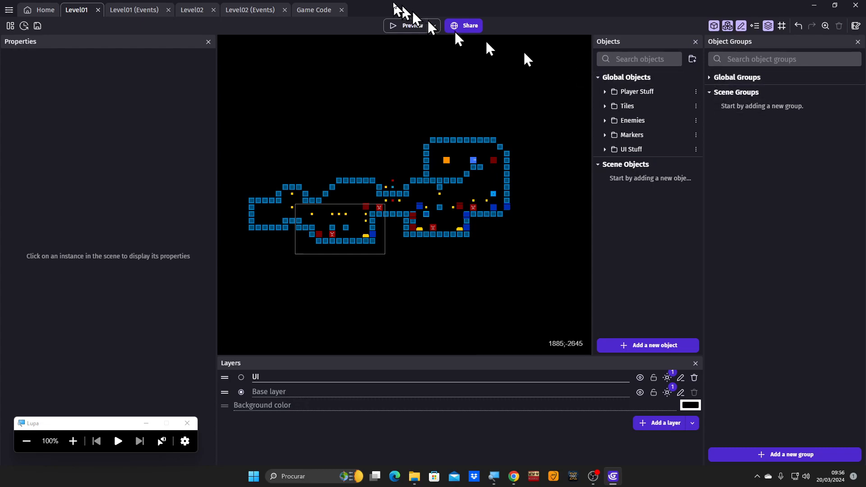
# Step: Review the Changing Scenes event in Game Code and the external events link in the Level02 events sheet
pyautogui.click(254, 13)
pyautogui.click(311, 13)
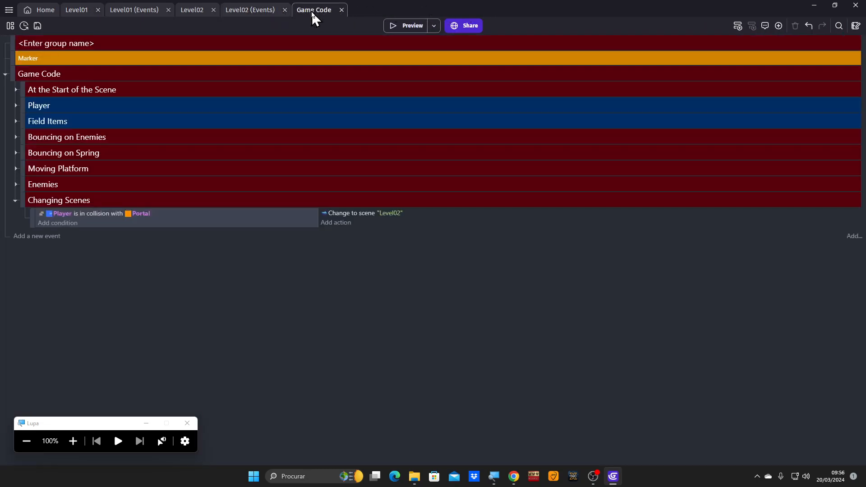
pyautogui.click(254, 12)
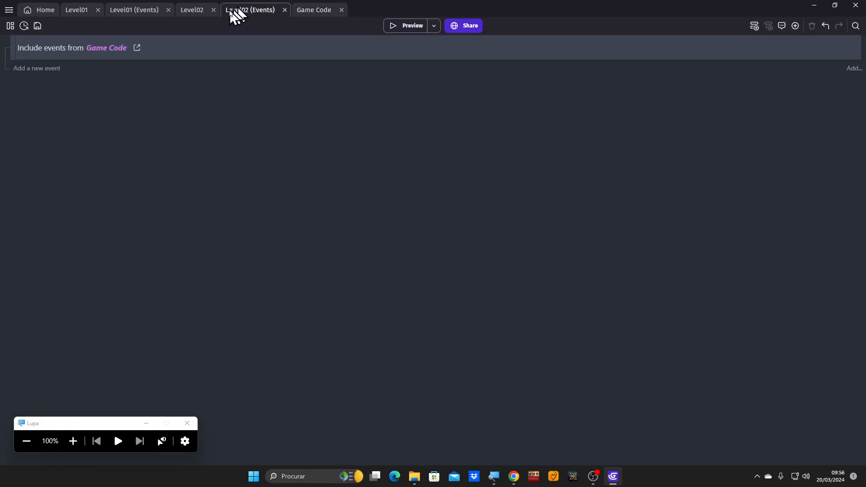
# Step: Add a new layer above the base layer in the Level02 scene and name it UI
pyautogui.click(198, 13)
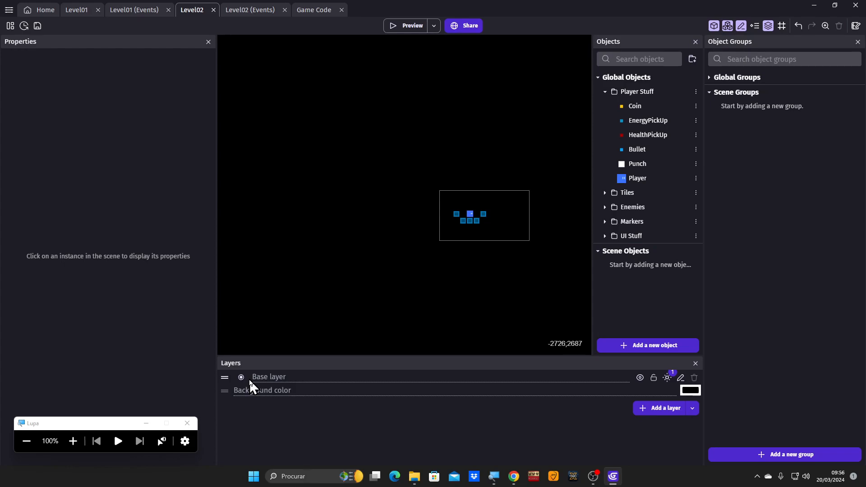
pyautogui.click(72, 441)
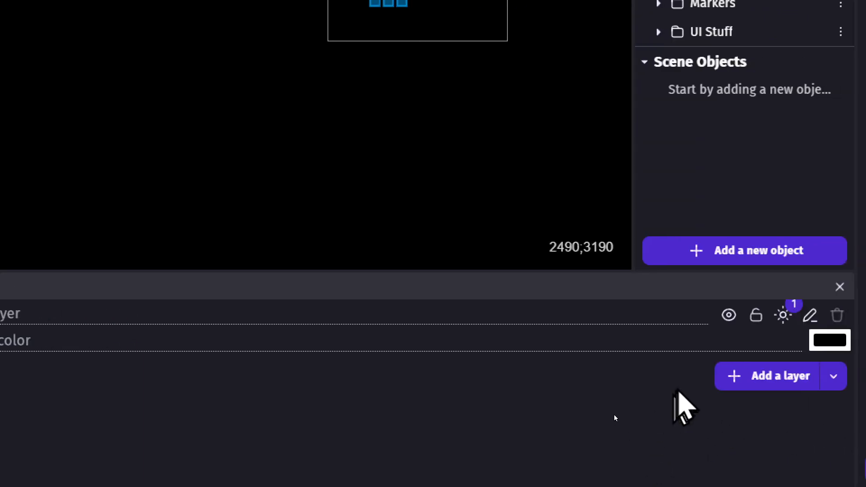
pyautogui.click(763, 378)
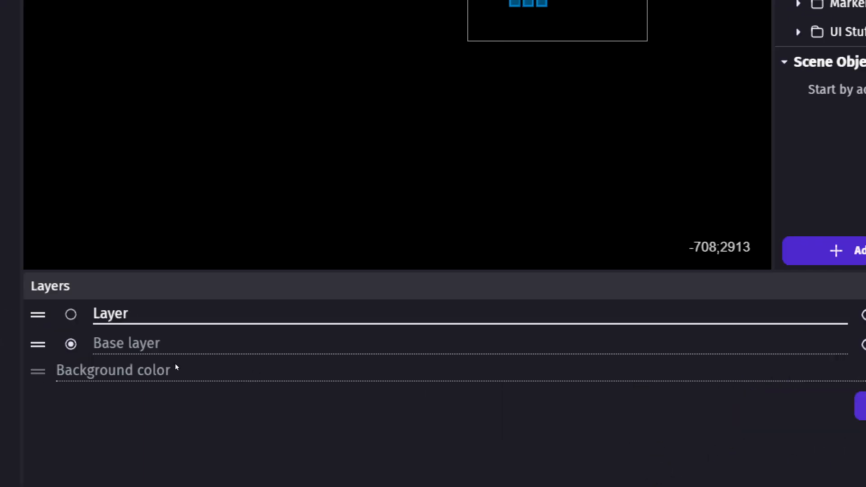
pyautogui.doubleClick(557, 320)
pyautogui.write('U')
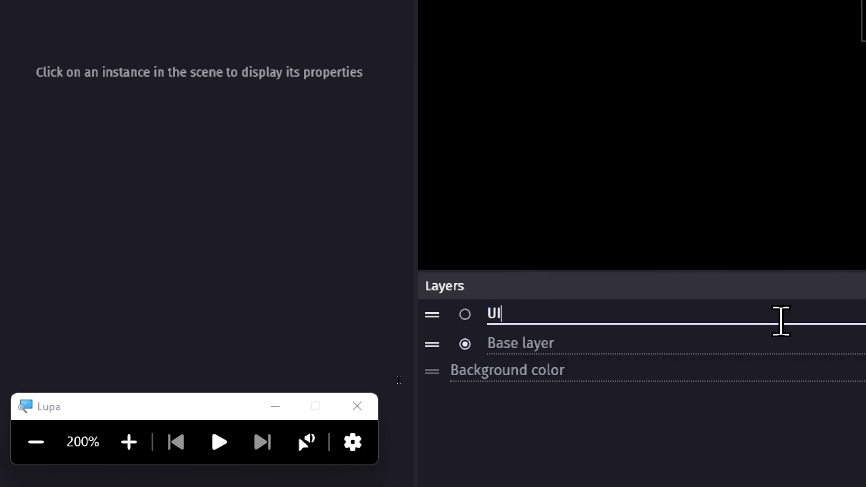
pyautogui.write('I')
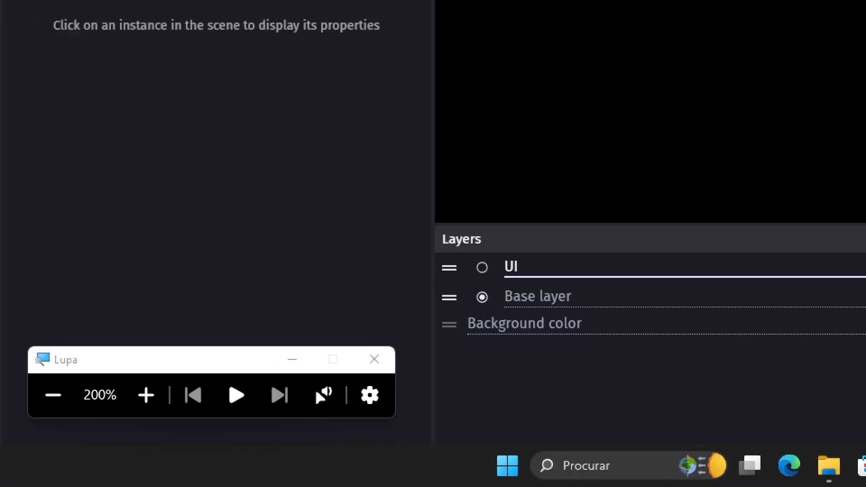
pyautogui.click(36, 442)
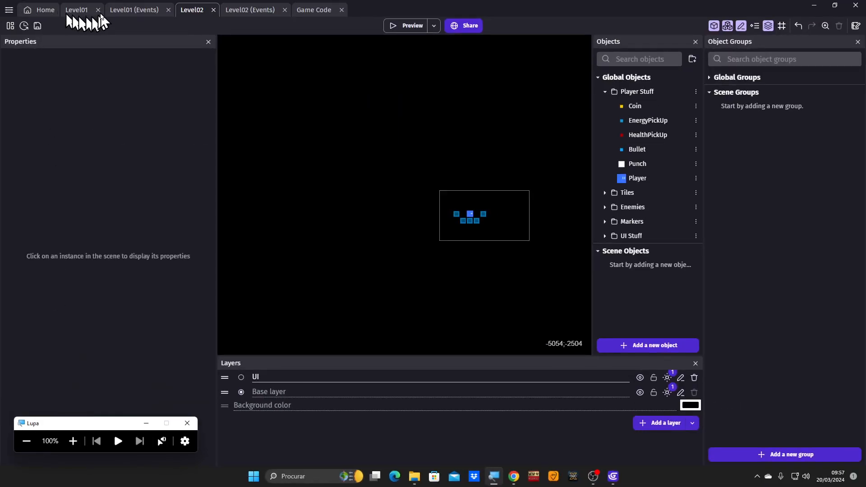
# Step: Compare the Level01 and Level02 layers, preview from Level01, and take the player through the Portal to test the Level02 counters while moving
pyautogui.click(72, 10)
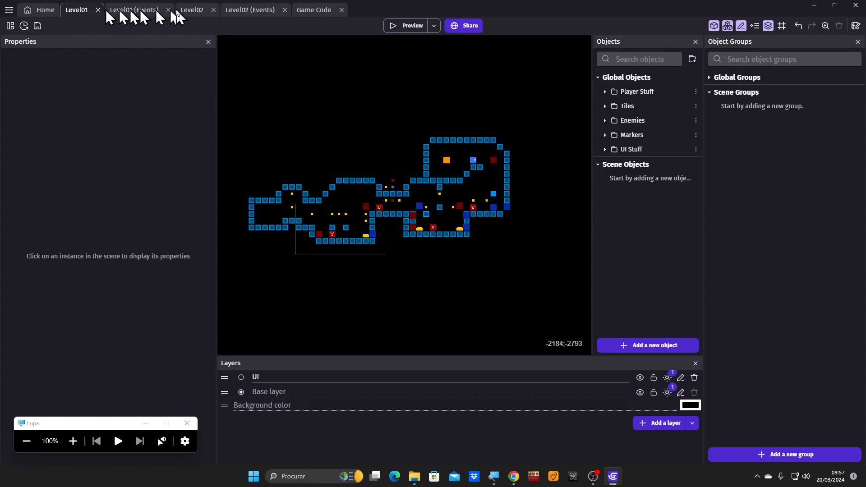
pyautogui.click(193, 9)
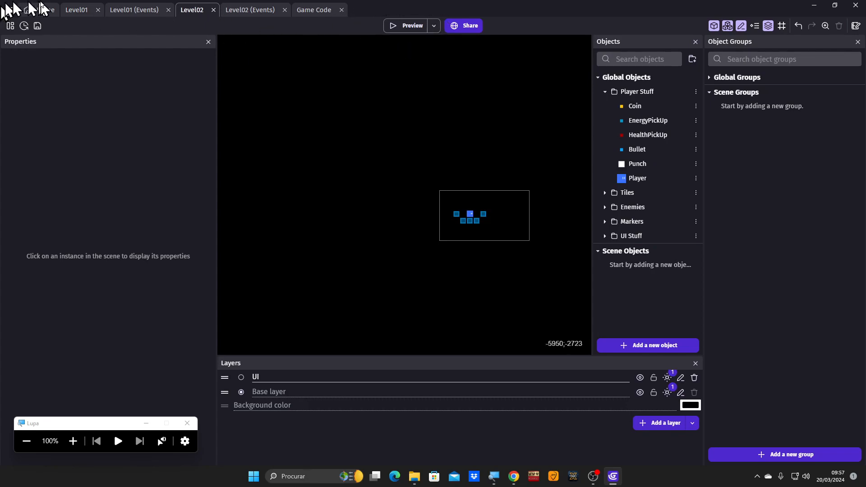
pyautogui.click(77, 9)
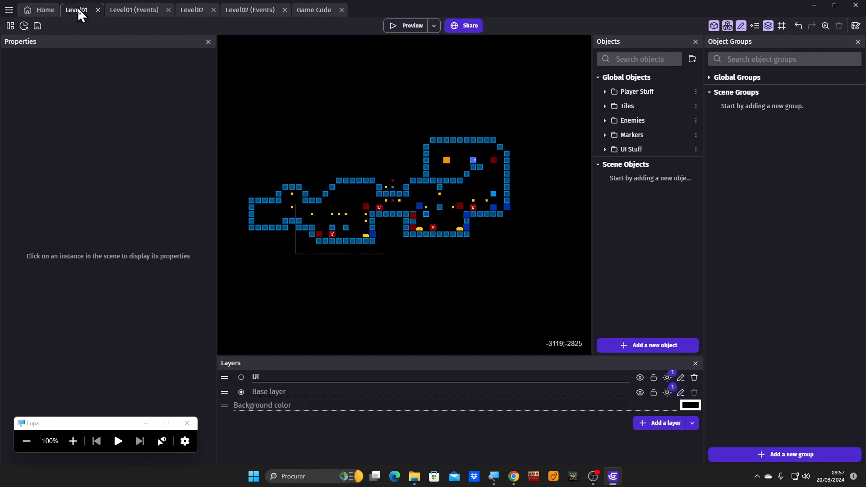
pyautogui.click(396, 31)
pyautogui.press('Left')
pyautogui.press('space')
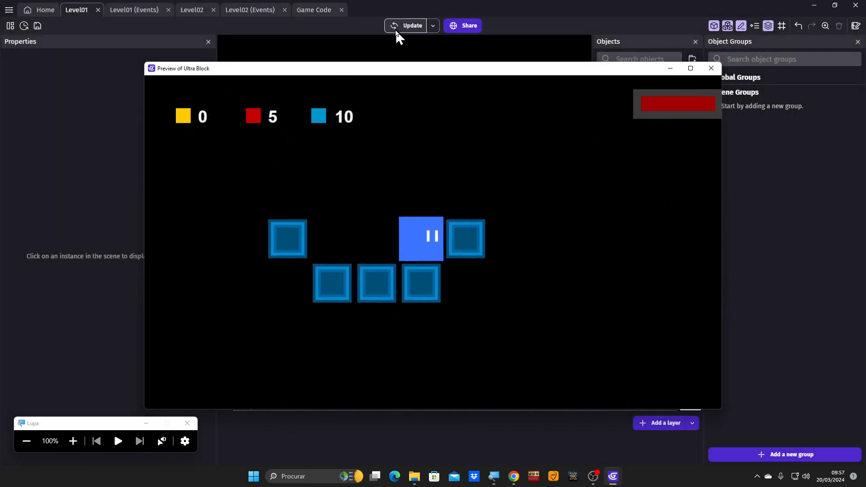
pyautogui.press('Left')
pyautogui.press('space')
pyautogui.press('Right')
pyautogui.press('space')
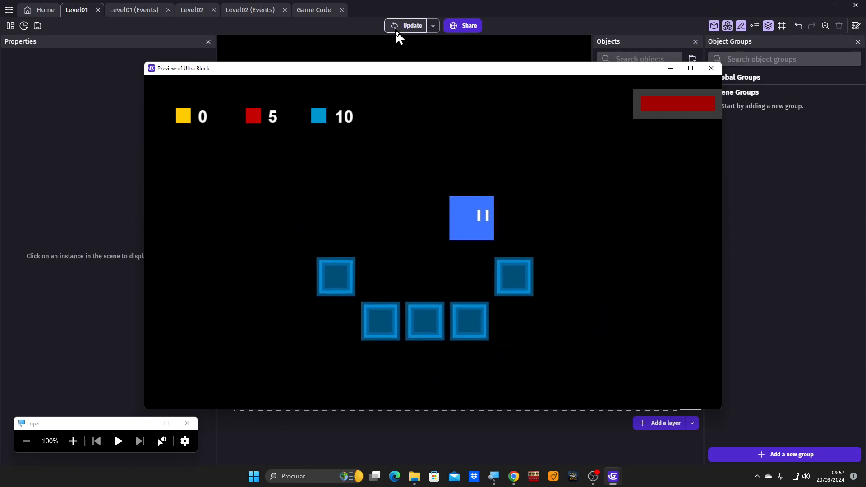
# Step: Move and jump the player back and forth over the Level02 blocks in the preview to test the UI counters' placement
pyautogui.press('Left')
pyautogui.press('space')
pyautogui.press('space')
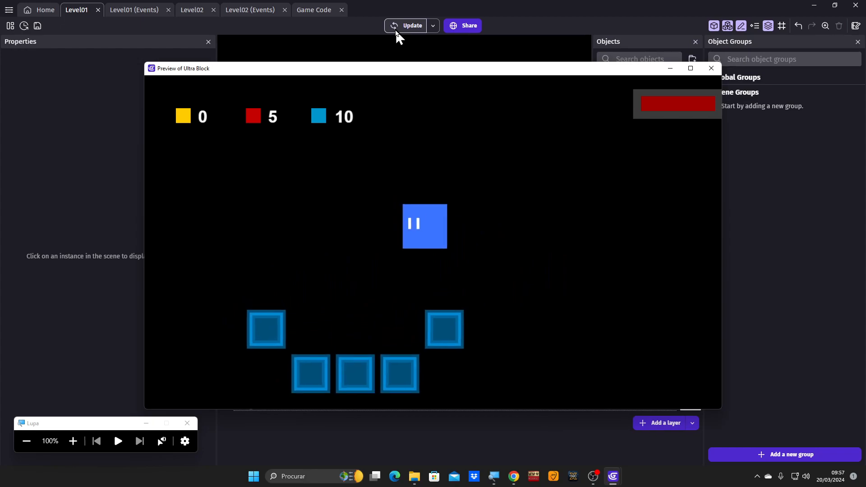
pyautogui.press('Right')
pyautogui.press('Left')
pyautogui.press('Right')
pyautogui.press('Left')
# Step: Fire the player's blue shots in both directions in Level02 to test the ammo counter, and close the preview
pyautogui.press('space')
pyautogui.press('Right')
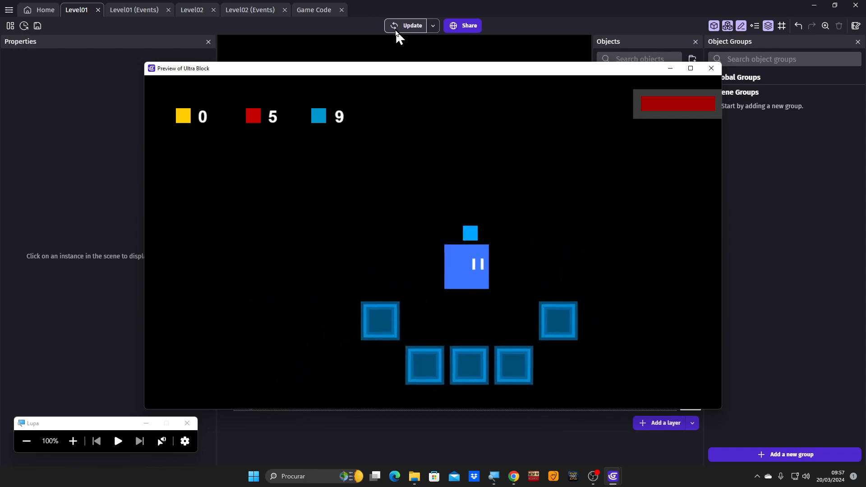
pyautogui.press('space')
pyautogui.press('Left')
pyautogui.press('space')
pyautogui.press('Left')
pyautogui.press('space')
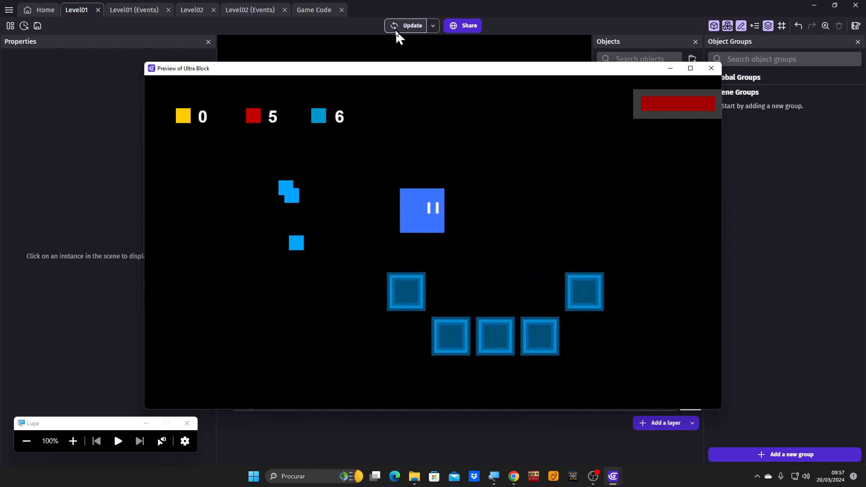
pyautogui.press('space')
pyautogui.press('space')
pyautogui.press('Right')
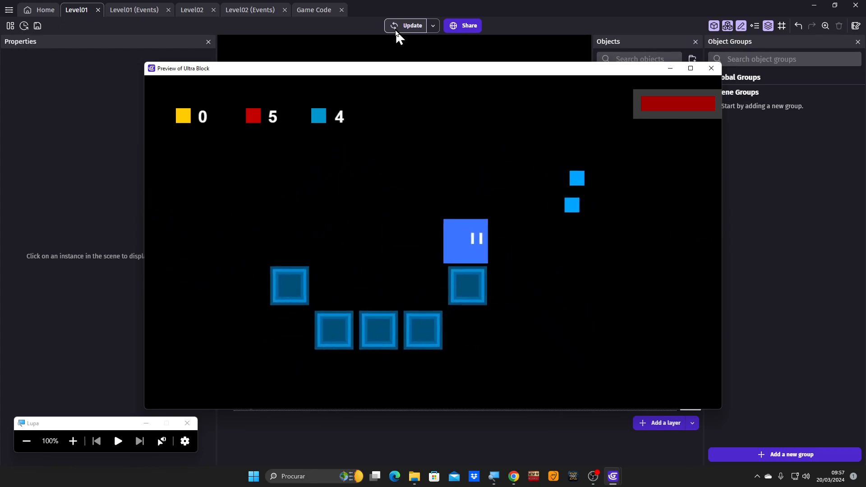
pyautogui.press('Left')
pyautogui.press('space')
pyautogui.press('space')
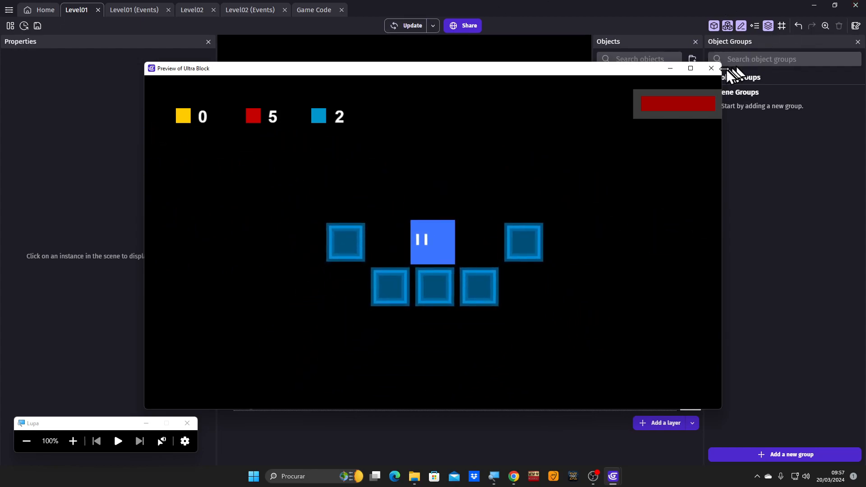
pyautogui.click(711, 68)
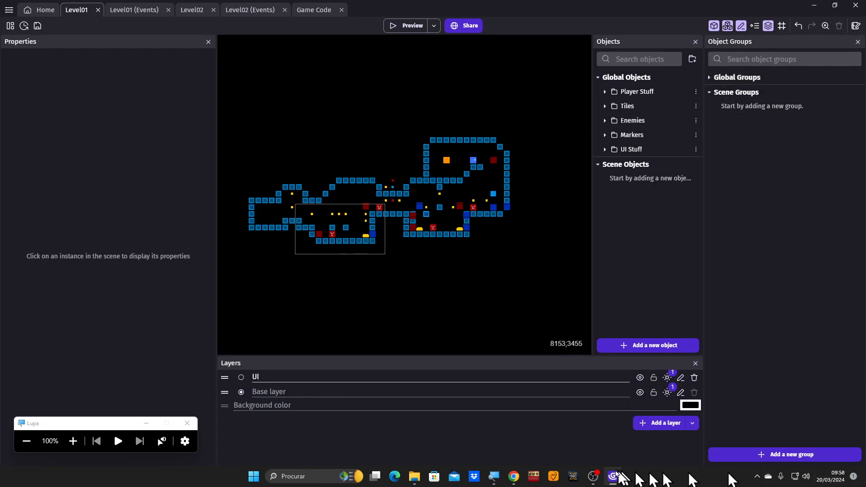
pyautogui.moveTo(594, 481)
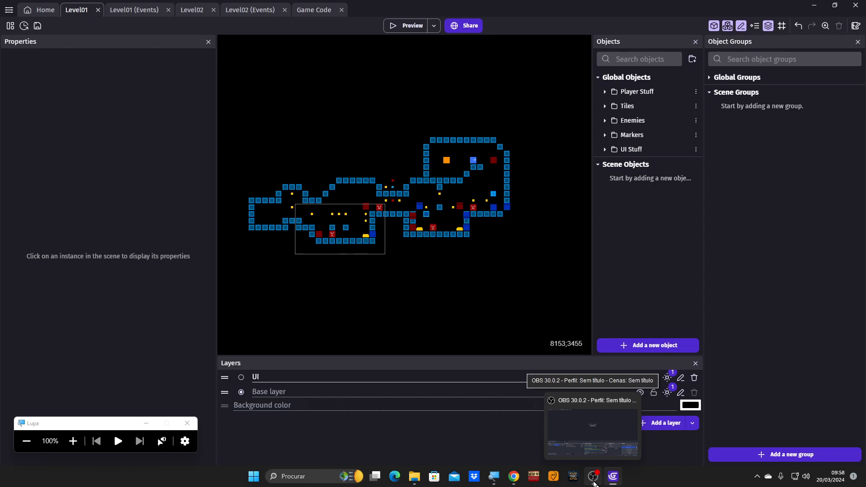